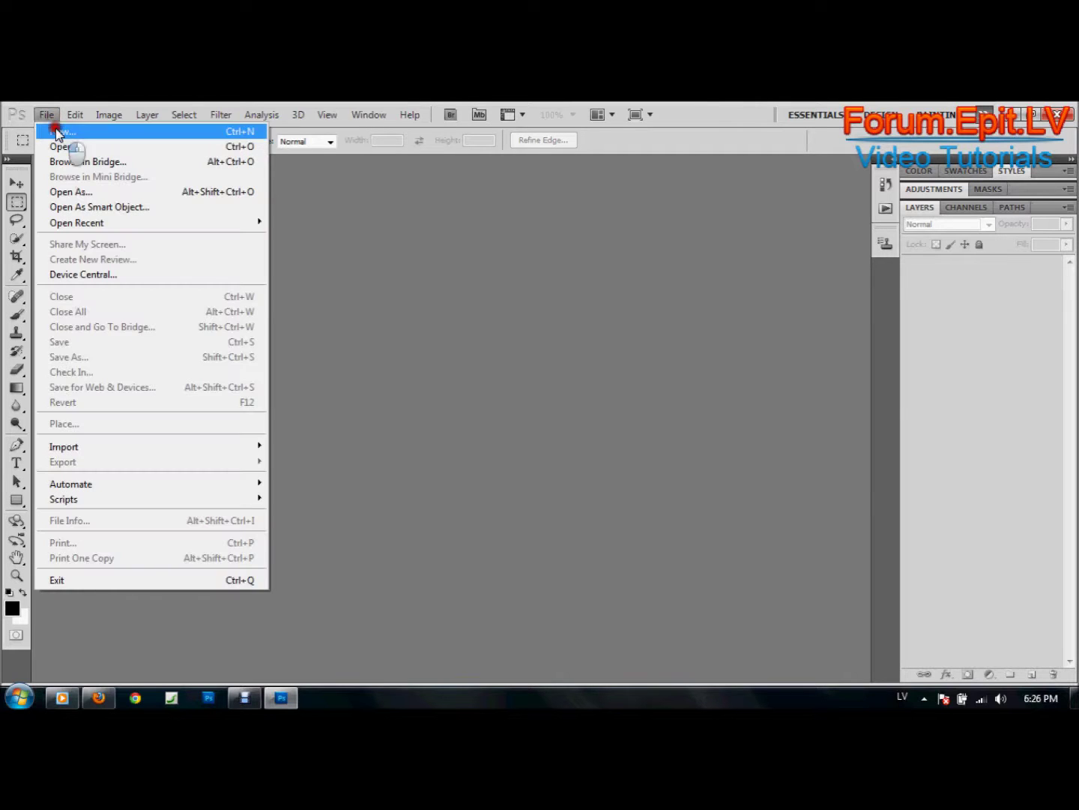
# Create a new document 468 pixels wide and 60 pixels high with a transparent background.
pyautogui.click(60, 131)
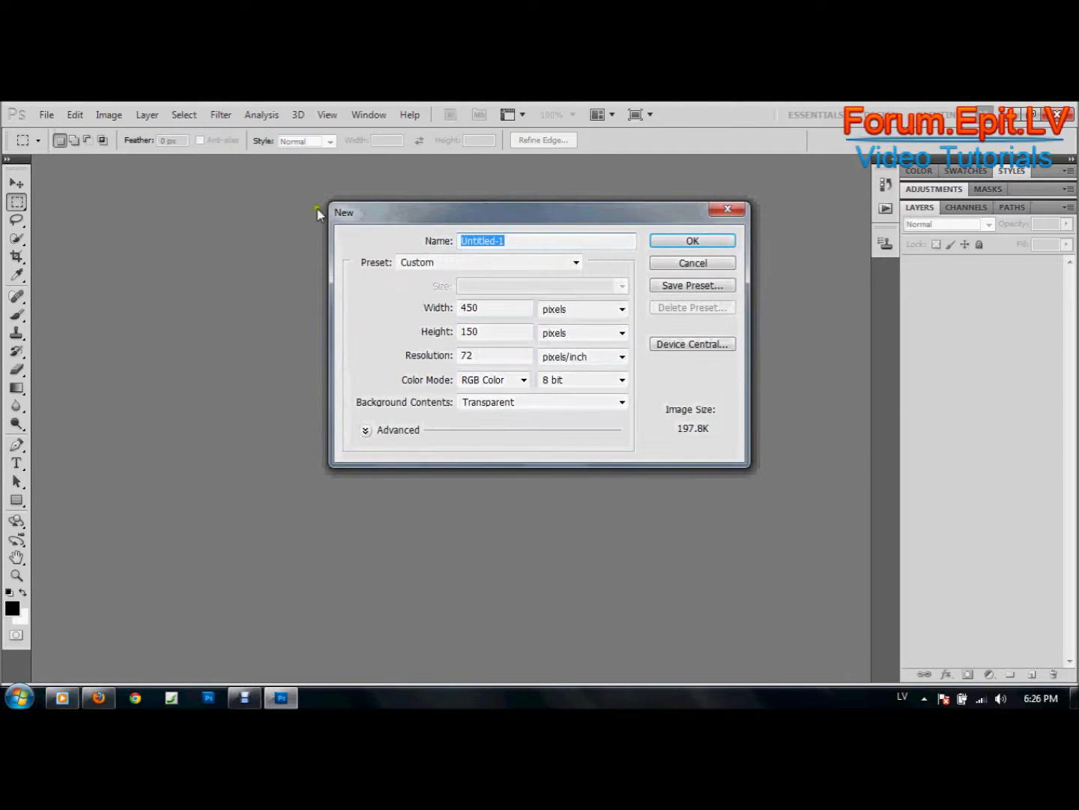
pyautogui.doubleClick(469, 306)
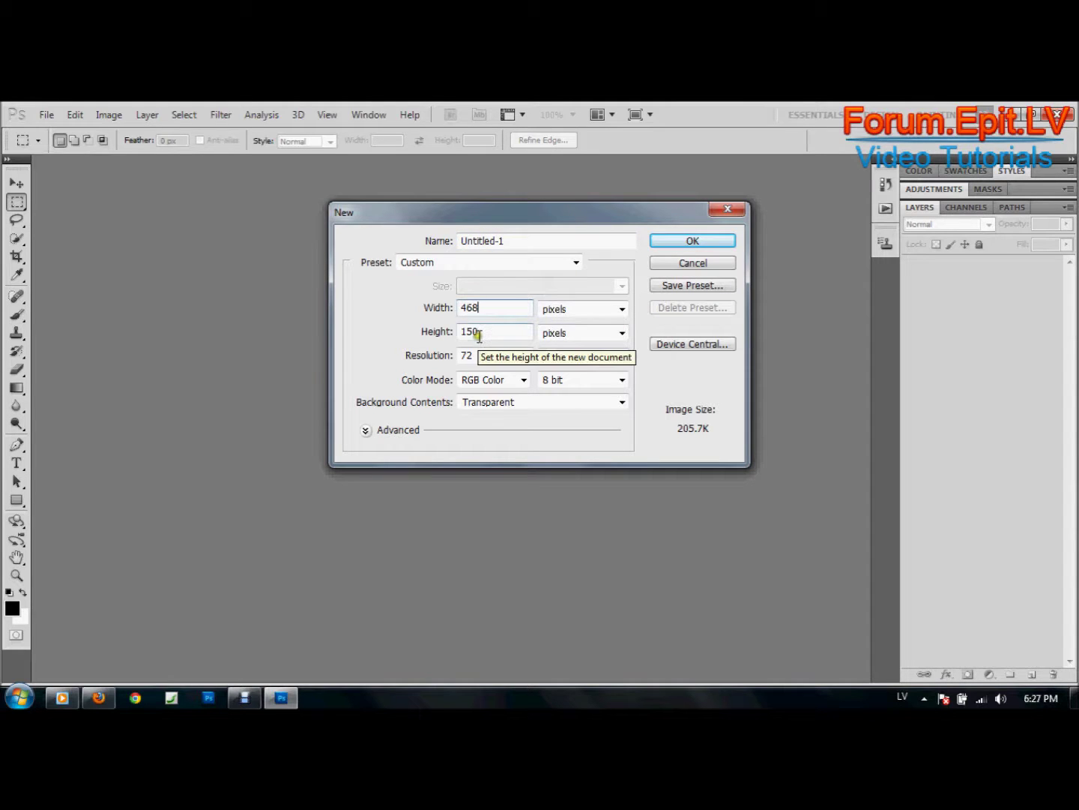
pyautogui.click(416, 328)
pyautogui.write('6')
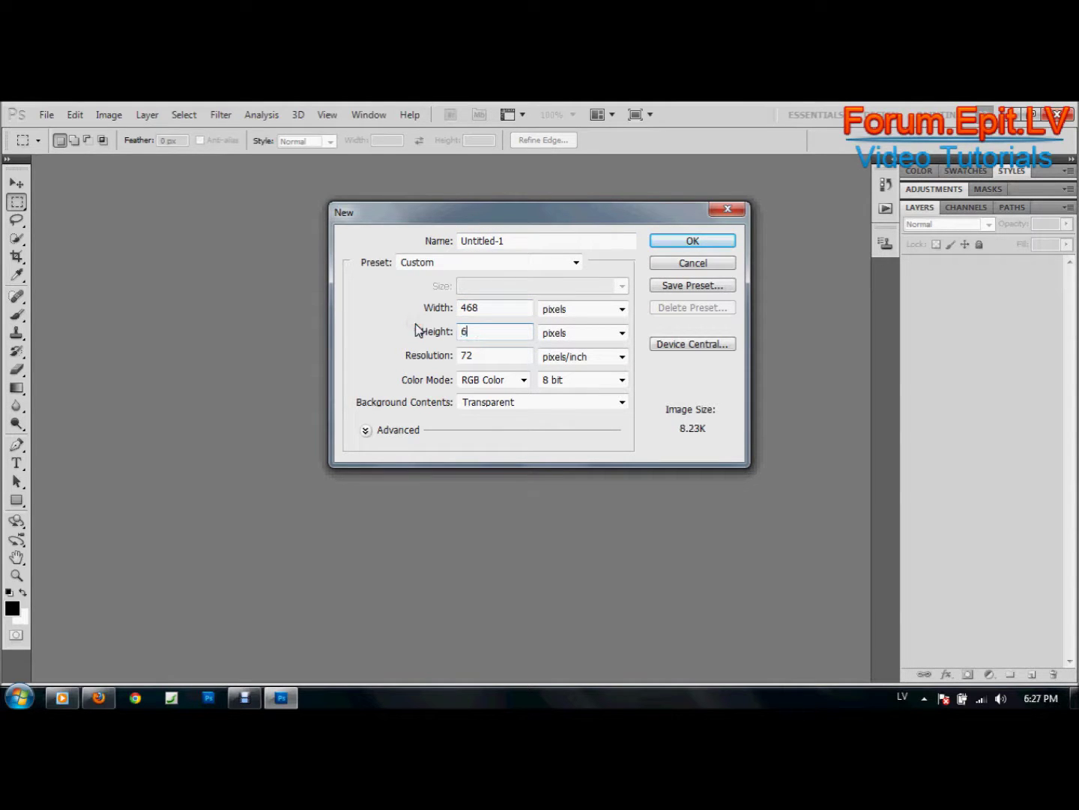
pyautogui.click(682, 239)
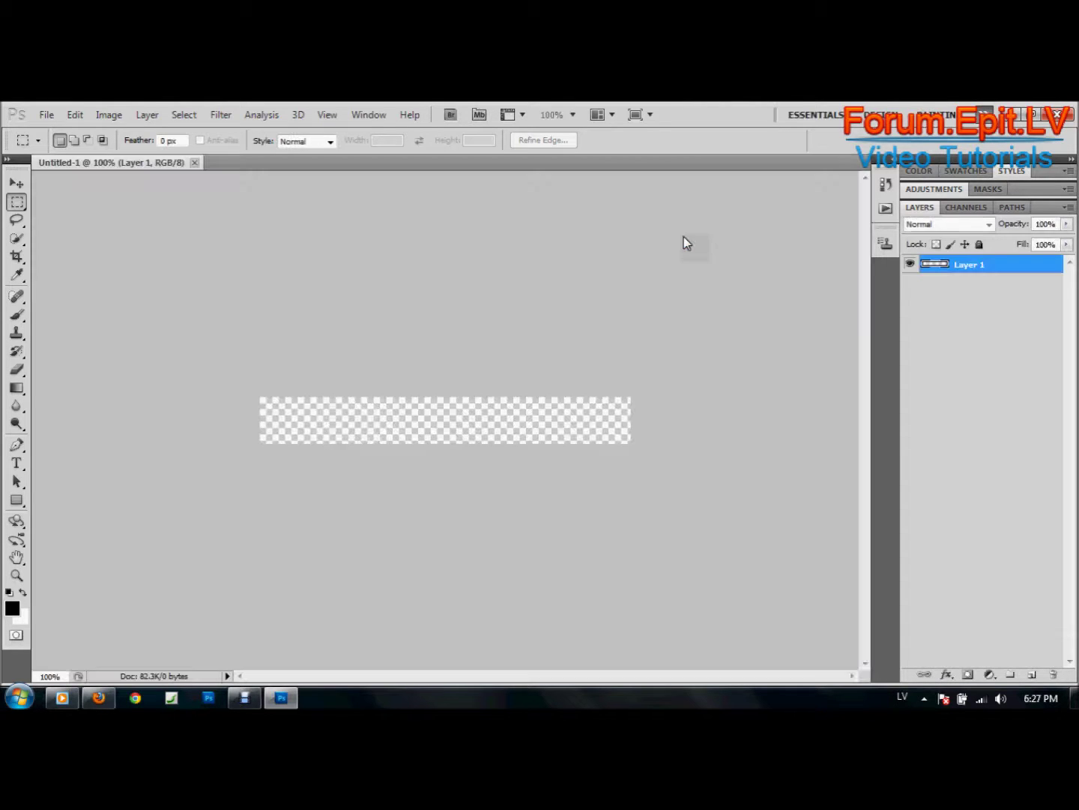
# Fill Layer 1 with the black foreground color using the Paint Bucket tool.
pyautogui.click(17, 388)
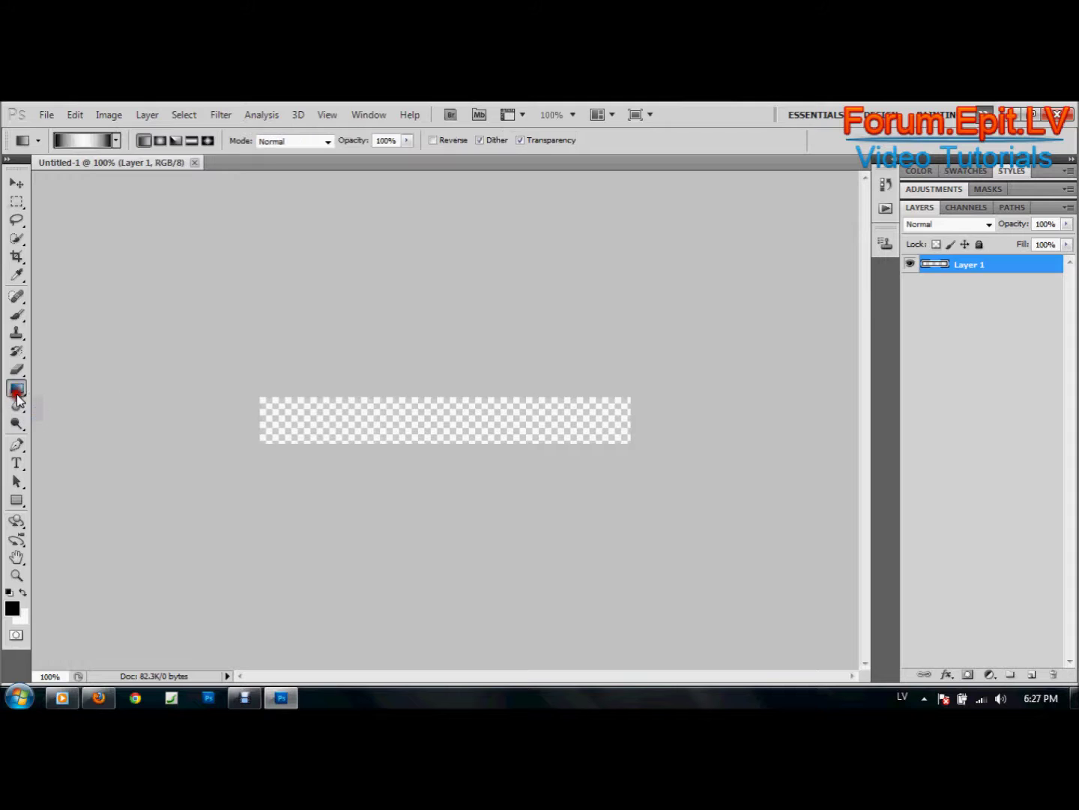
pyautogui.click(37, 142)
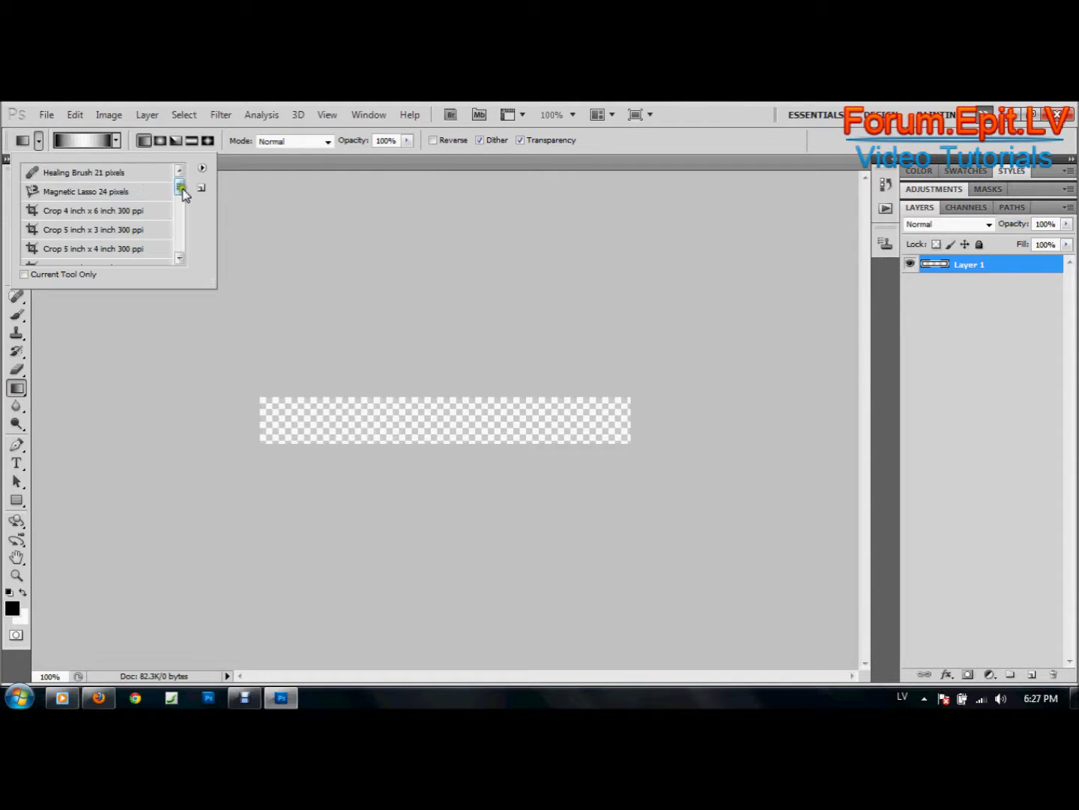
pyautogui.moveTo(180, 192); pyautogui.dragTo(180, 209)
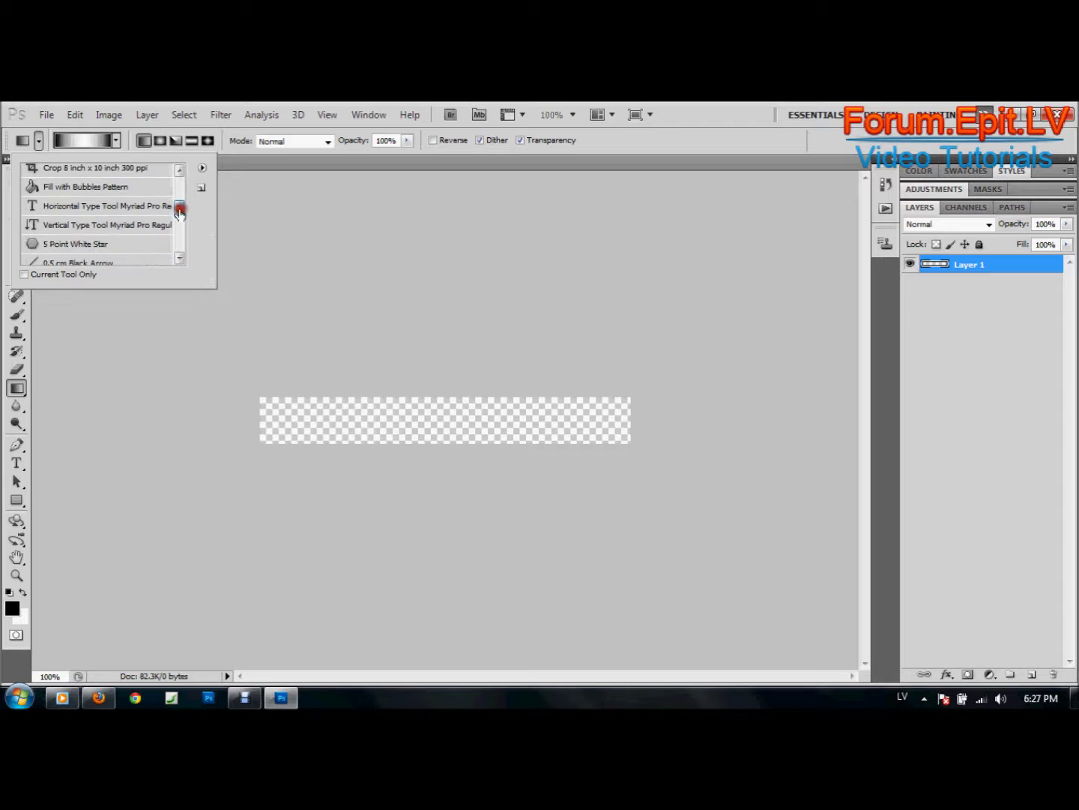
pyautogui.click(139, 186)
pyautogui.click(110, 142)
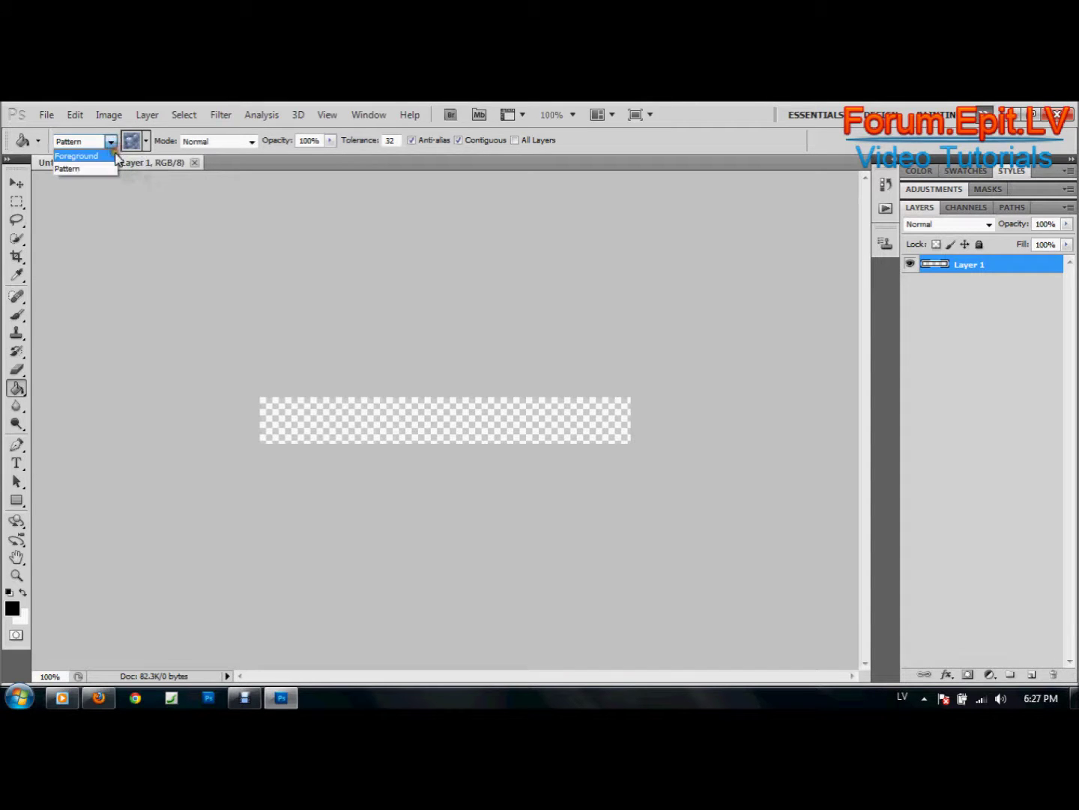
pyautogui.click(116, 155)
pyautogui.click(326, 405)
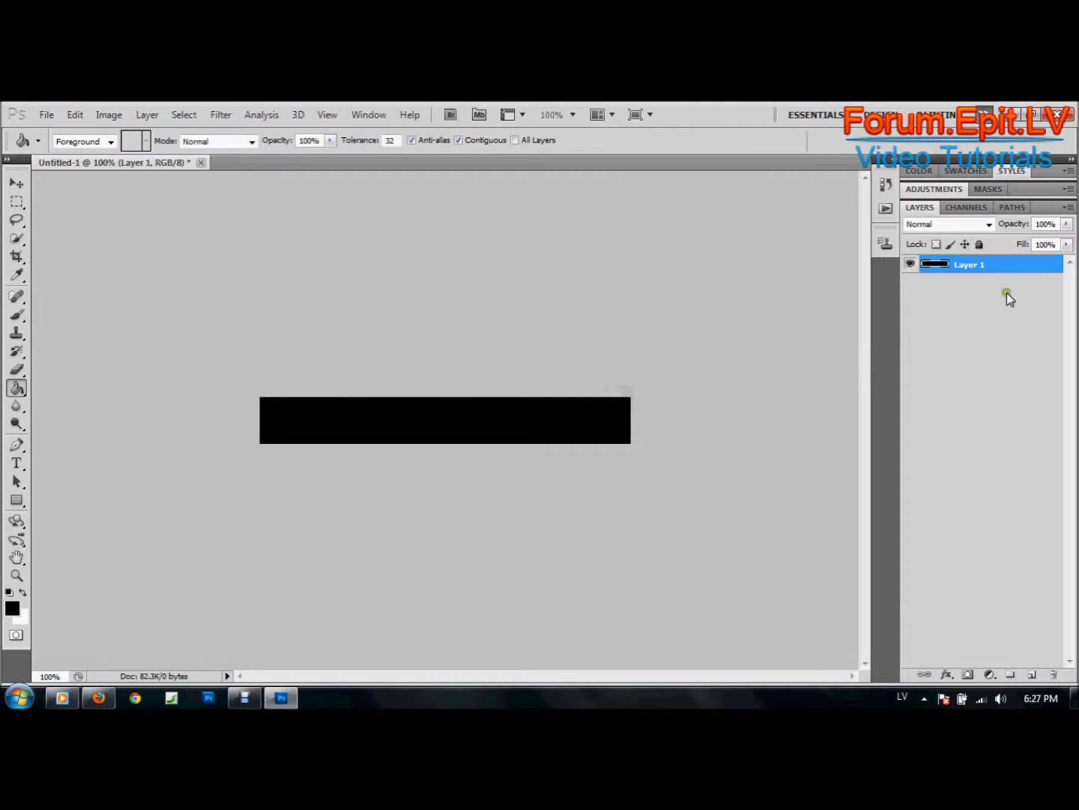
# Add a Color Overlay style to Layer 1 with the blue color 008aff.
pyautogui.doubleClick(1007, 268)
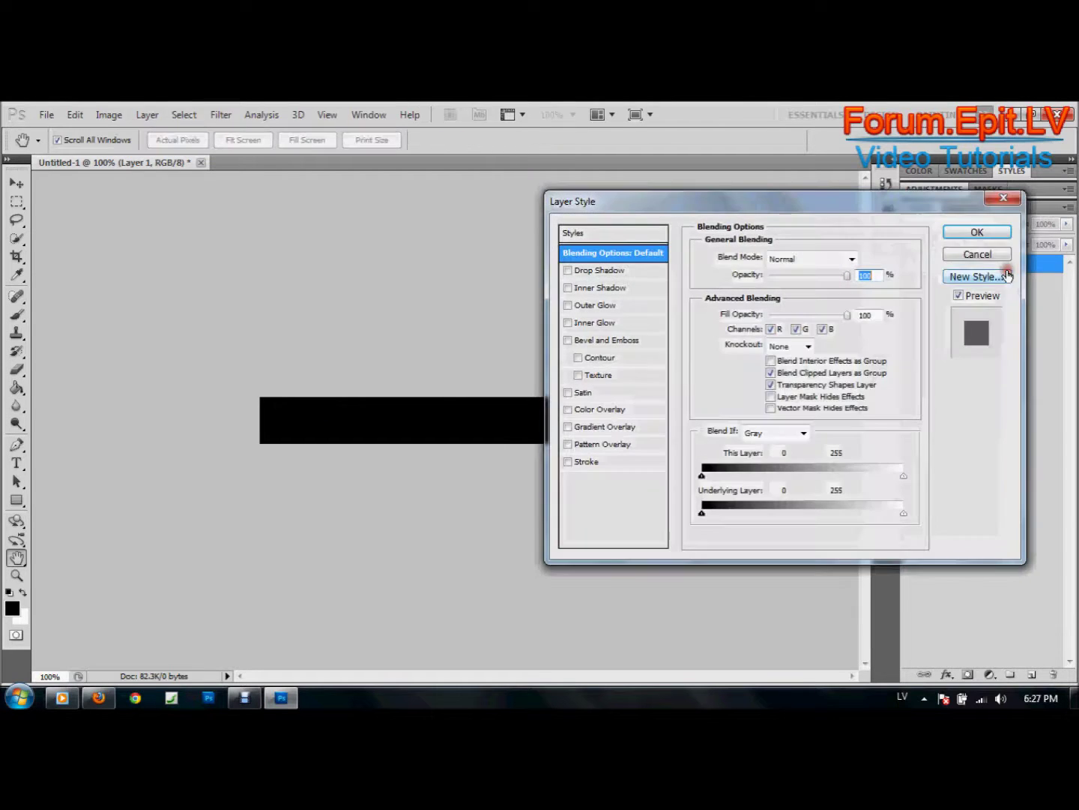
pyautogui.click(569, 409)
pyautogui.click(589, 411)
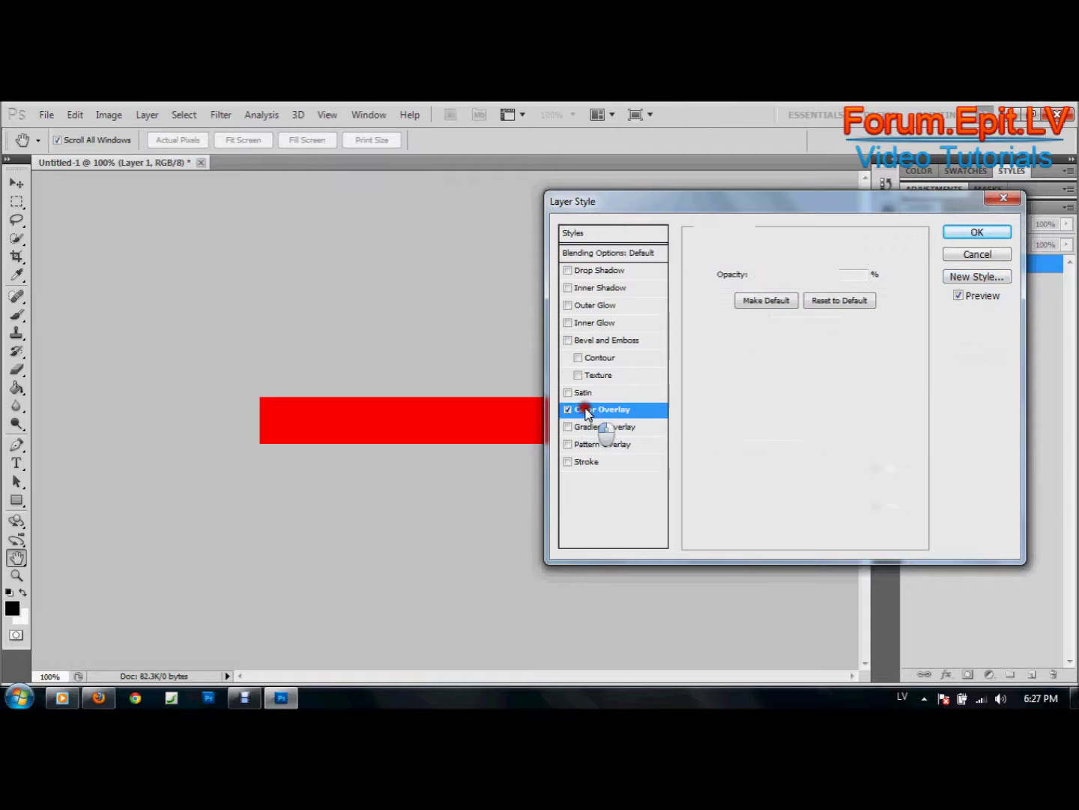
pyautogui.click(867, 259)
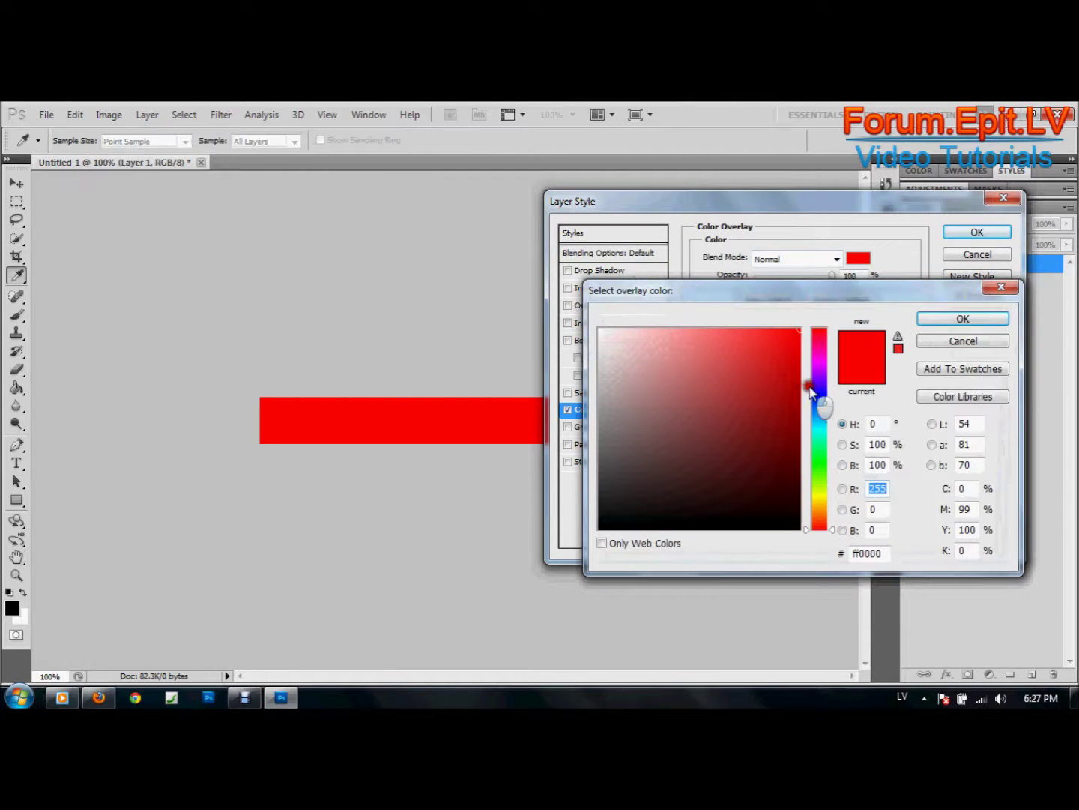
pyautogui.moveTo(818, 416); pyautogui.dragTo(822, 414)
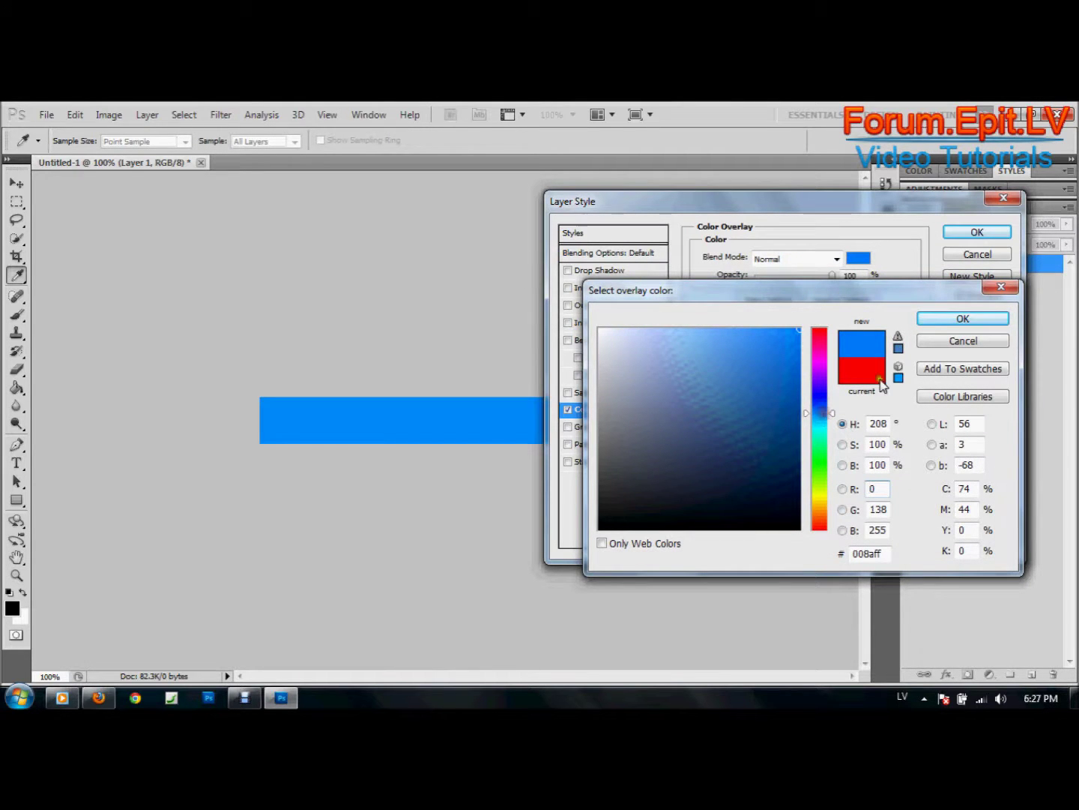
pyautogui.click(962, 319)
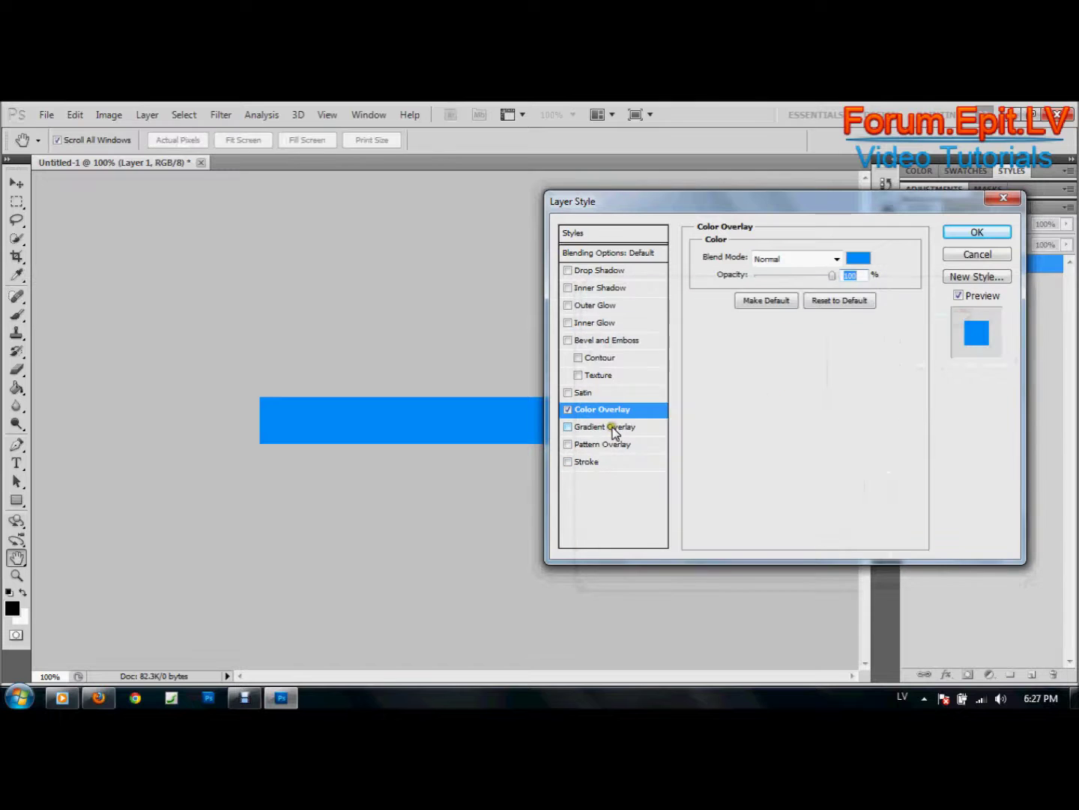
# Enable the Gradient Overlay and set the Color Overlay's blend mode to Darker Color.
pyautogui.click(613, 428)
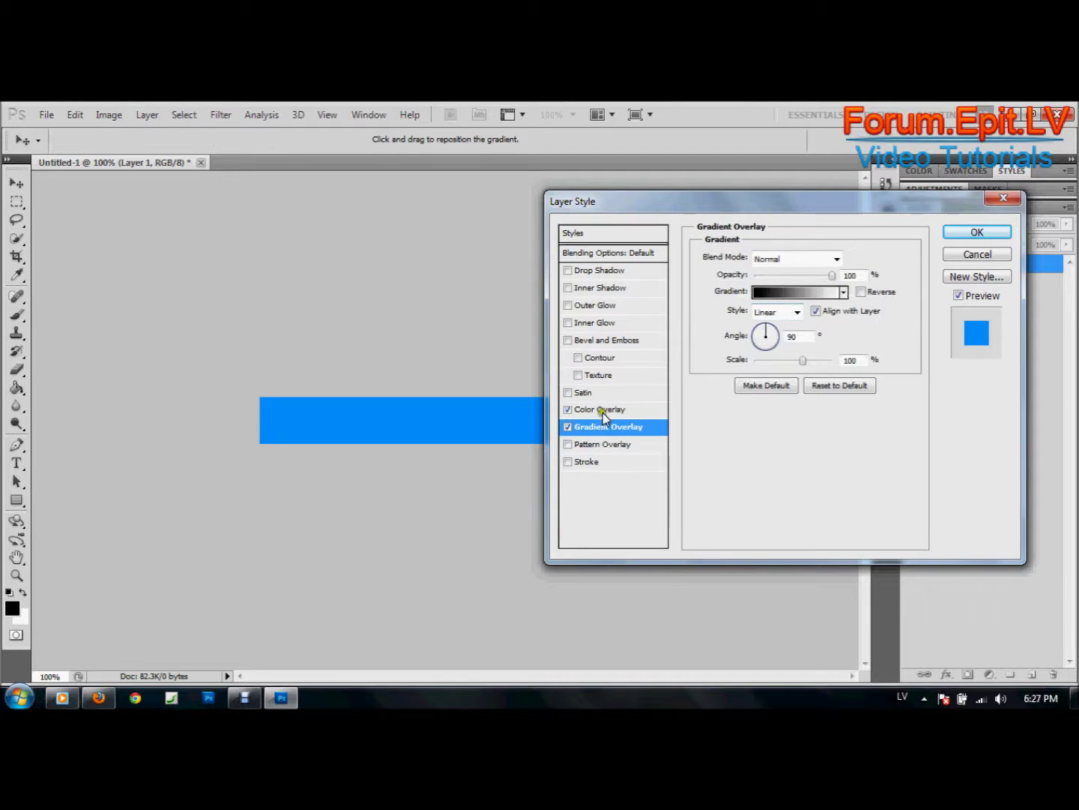
pyautogui.click(609, 411)
pyautogui.click(776, 260)
pyautogui.click(781, 267)
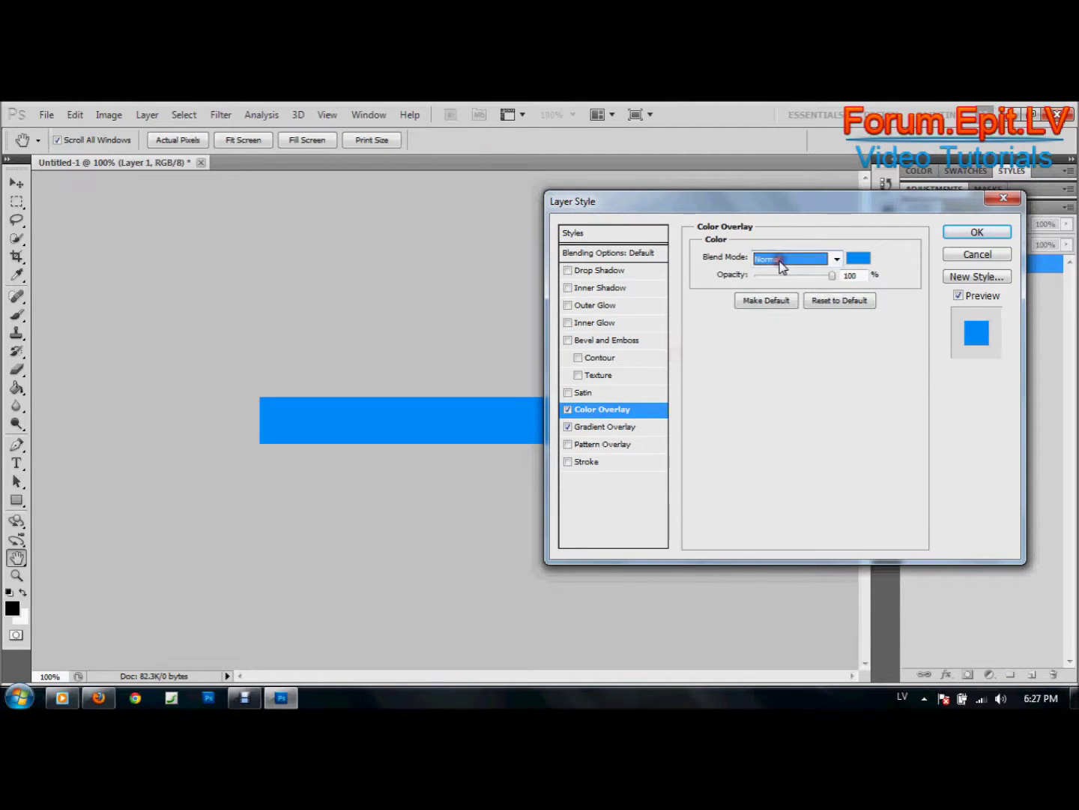
pyautogui.press('Down')
pyautogui.press('Down')
pyautogui.press('Down')
pyautogui.press('Down')
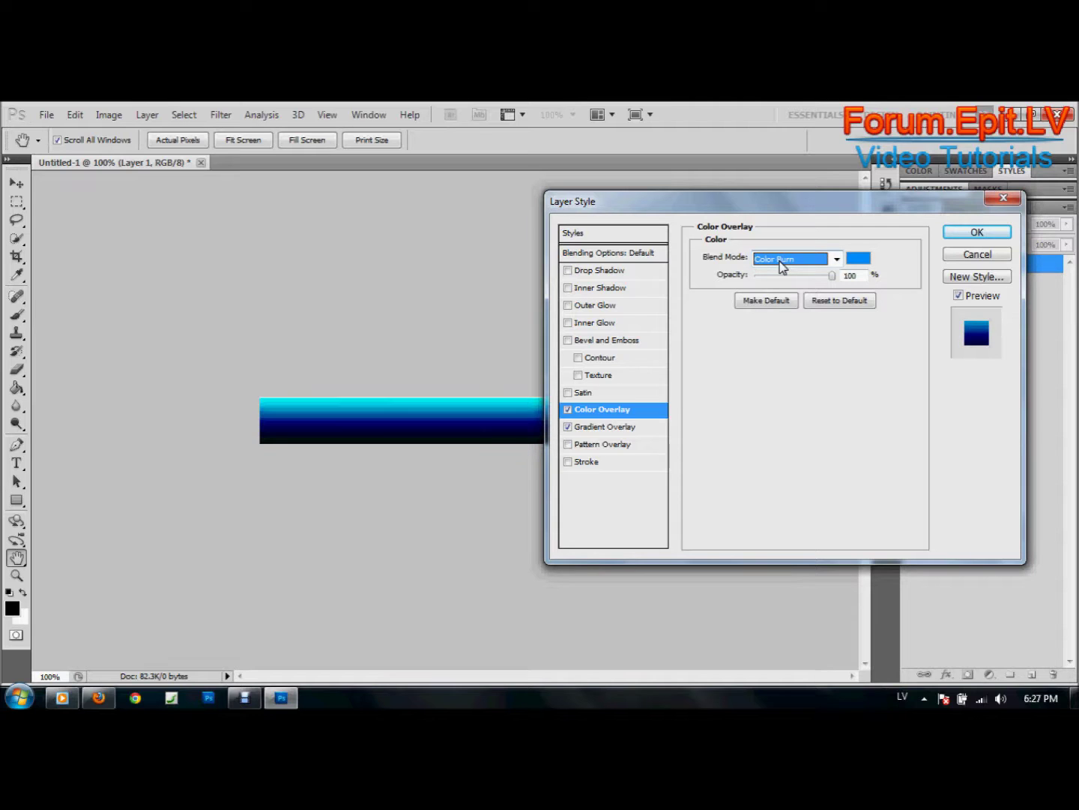
pyautogui.press('Down')
pyautogui.press('Down')
pyautogui.press('Up')
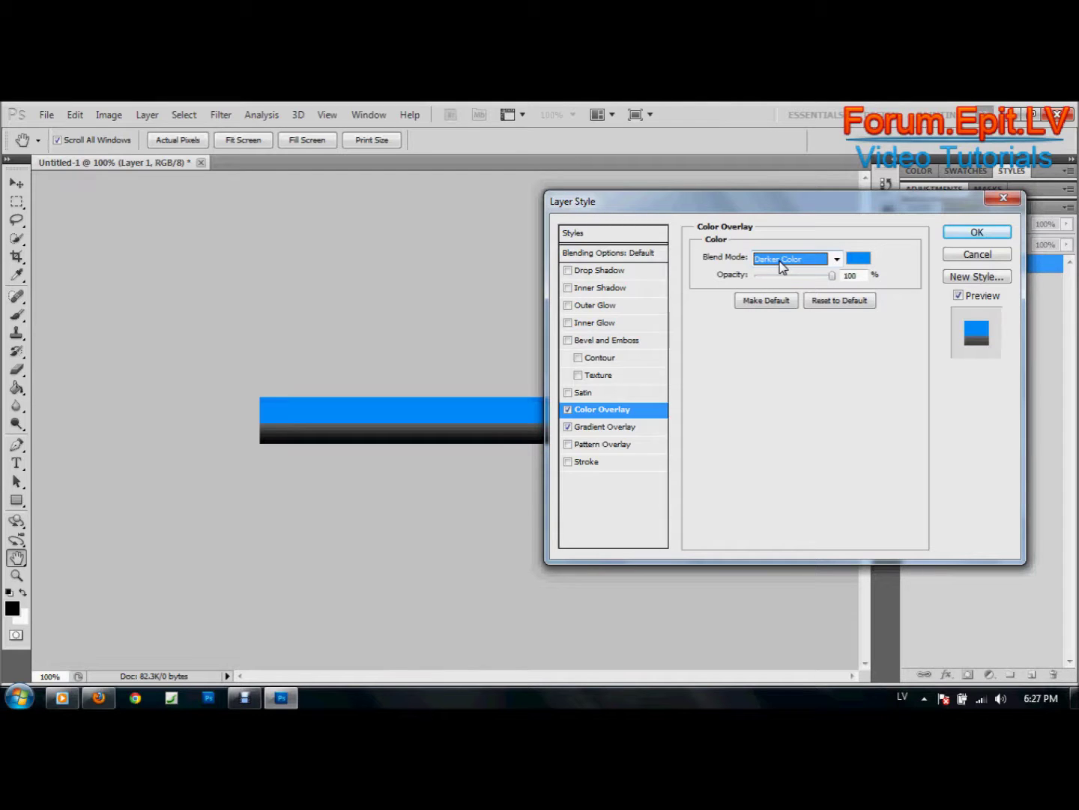
# Set the Gradient Overlay's scale to 150% and the Color Overlay's opacity to 57%.
pyautogui.click(617, 428)
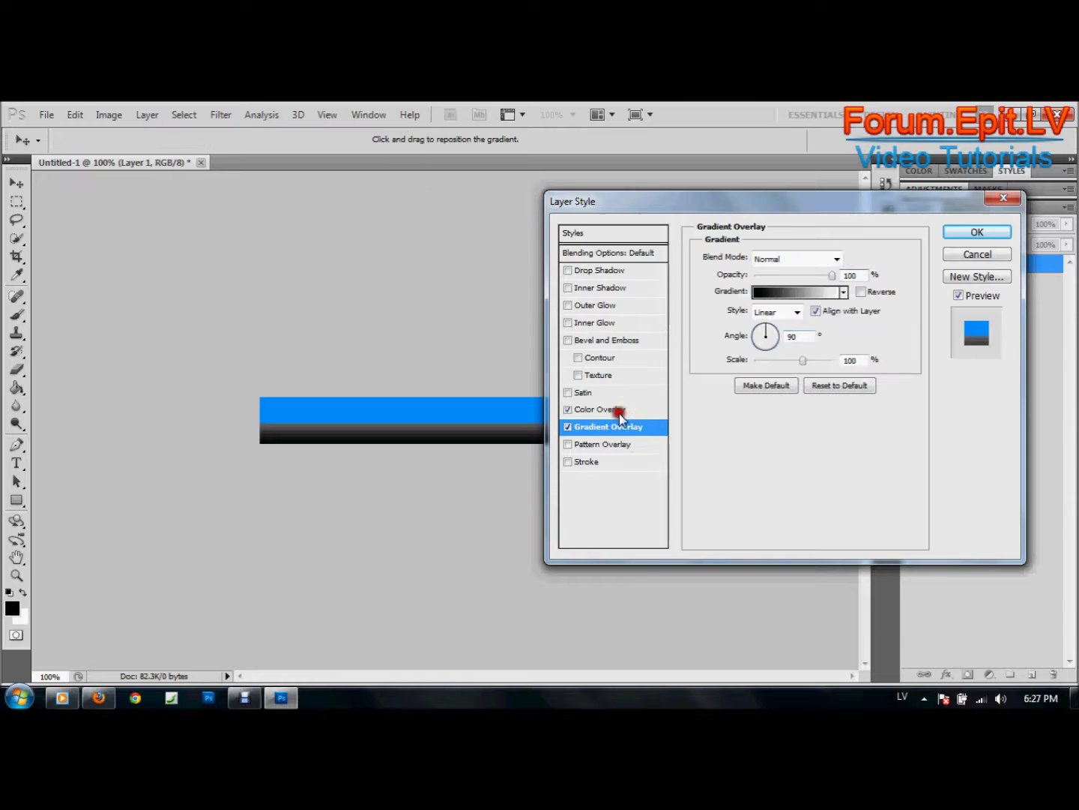
pyautogui.moveTo(804, 361); pyautogui.dragTo(886, 364)
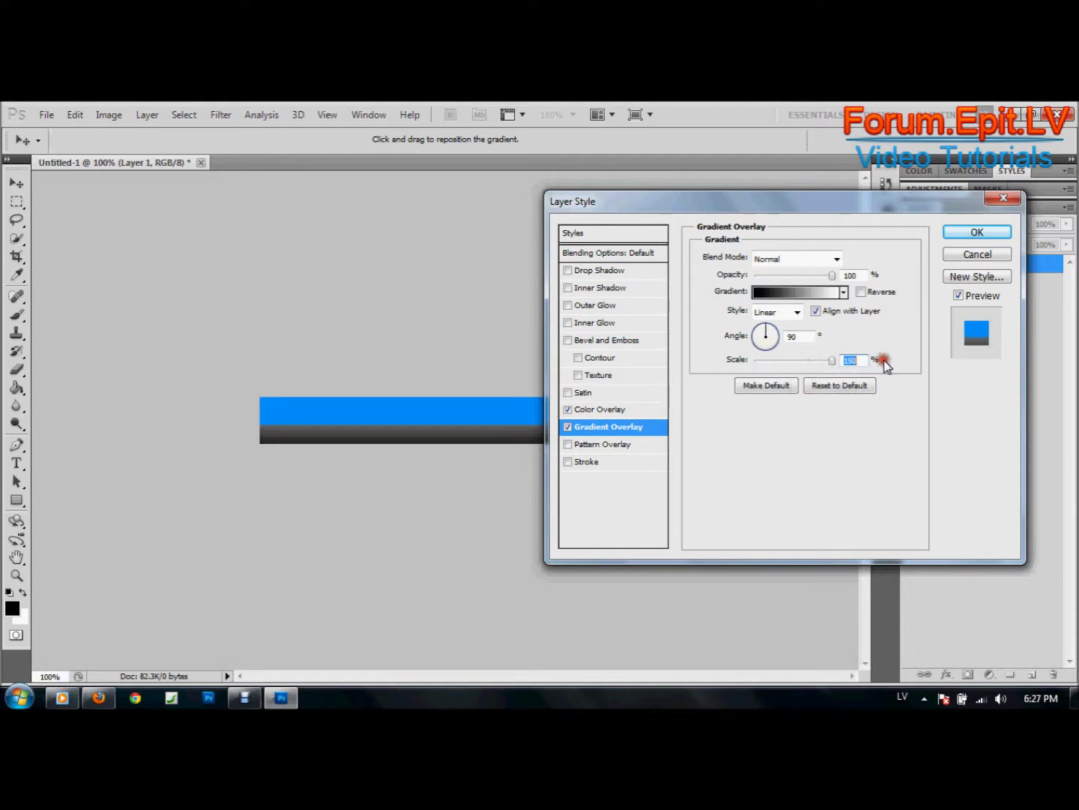
pyautogui.click(608, 412)
pyautogui.moveTo(832, 275); pyautogui.dragTo(799, 277)
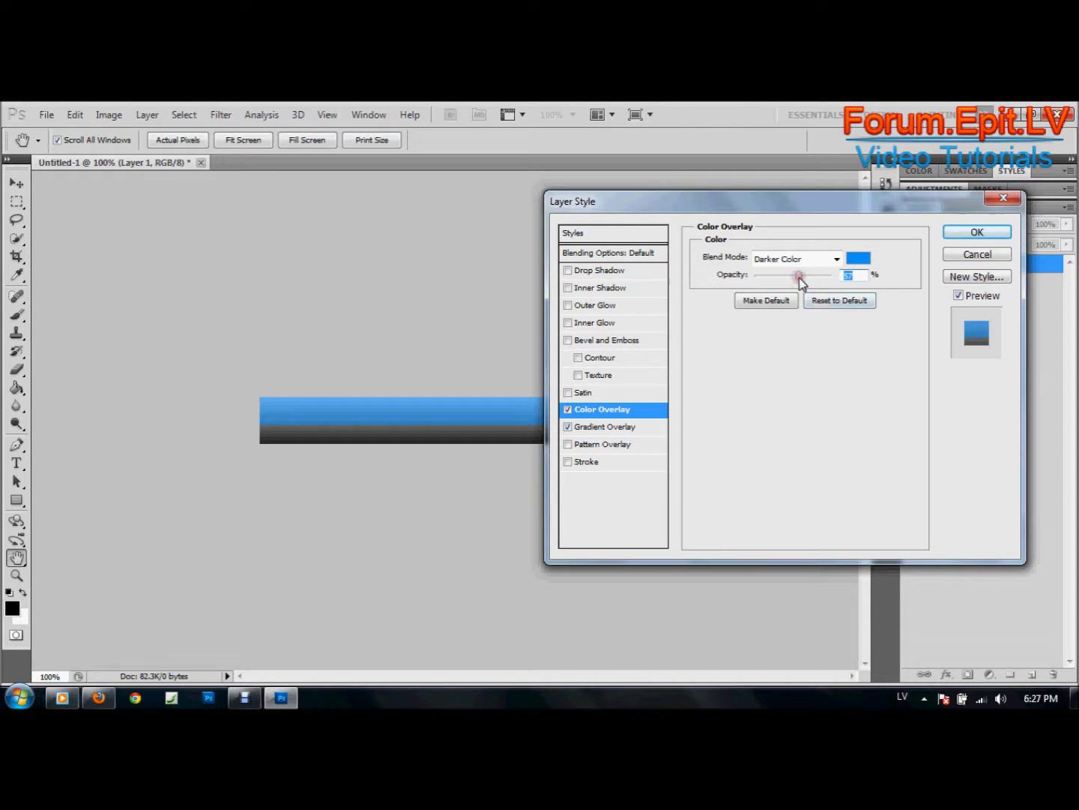
# Leave Inner Shadow off, enable the Pattern Overlay and choose the pale green diagonal squares pattern.
pyautogui.click(569, 288)
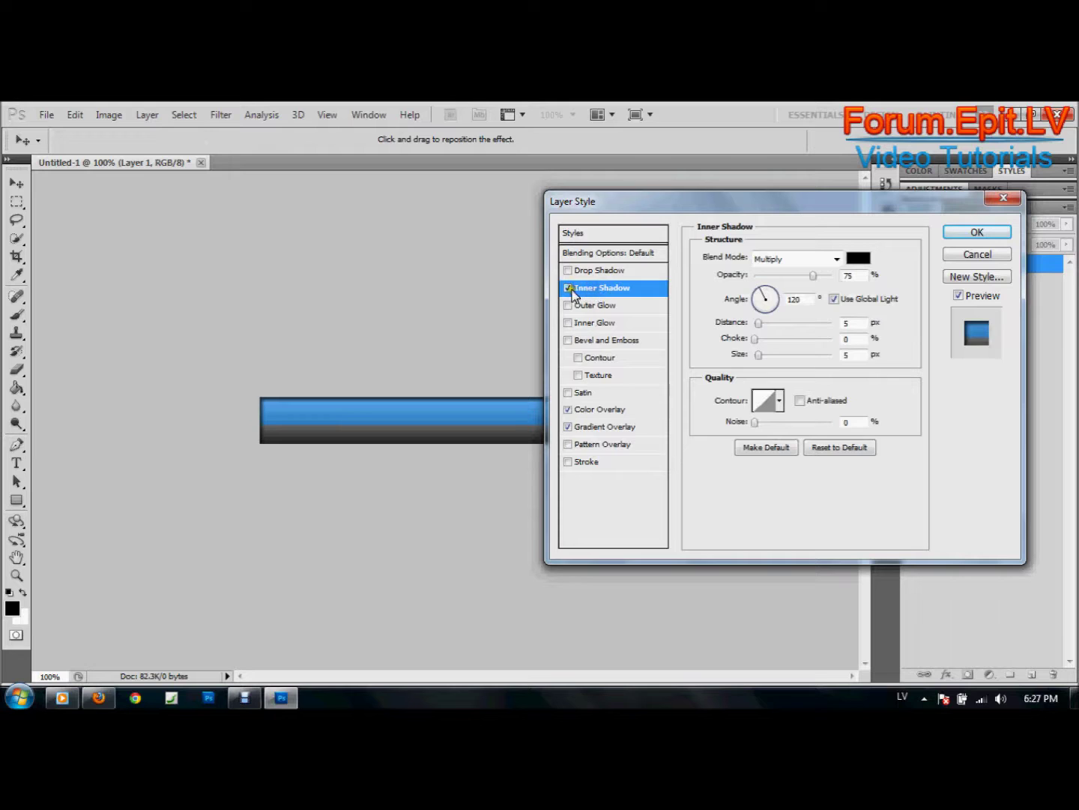
pyautogui.click(569, 288)
pyautogui.click(567, 444)
pyautogui.click(592, 443)
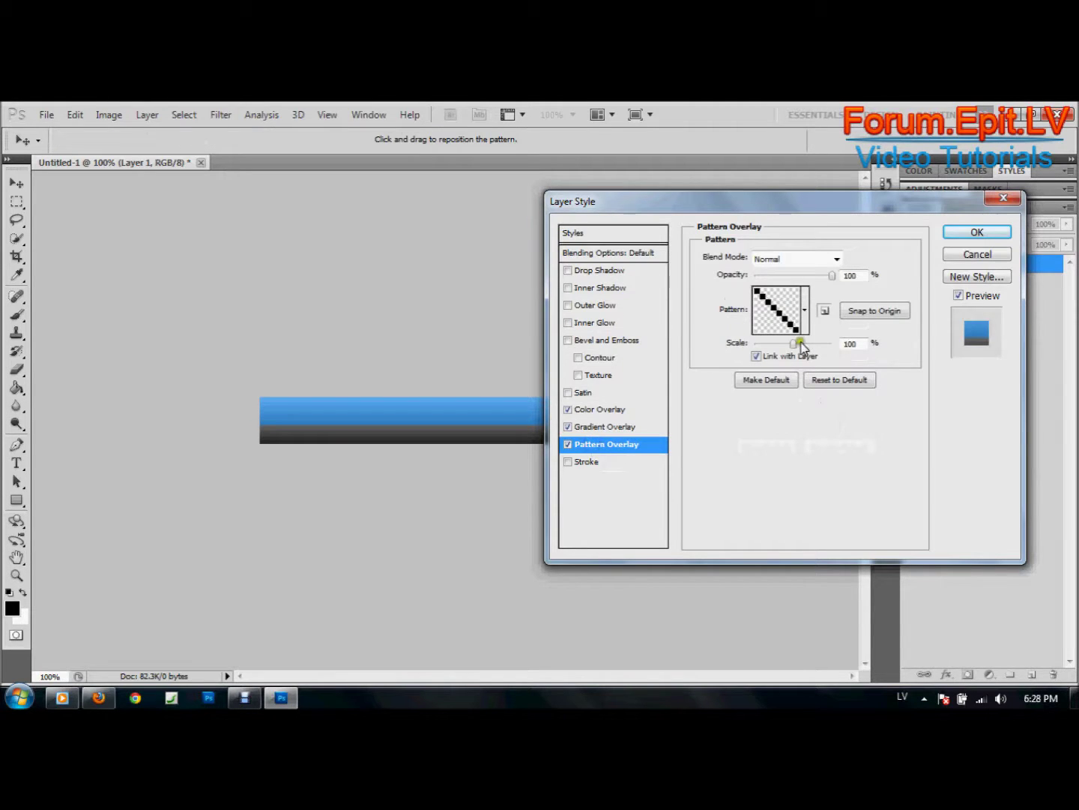
pyautogui.click(805, 308)
pyautogui.click(846, 363)
pyautogui.moveTo(847, 364); pyautogui.dragTo(847, 387)
pyautogui.click(747, 384)
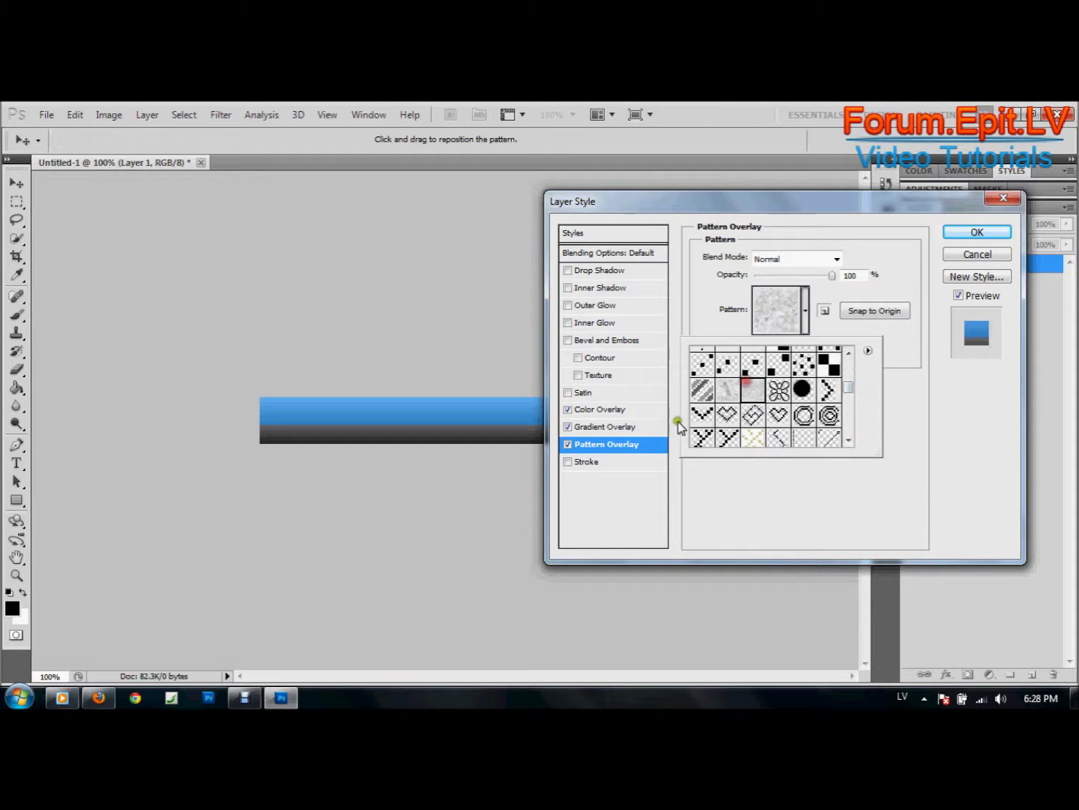
pyautogui.click(752, 437)
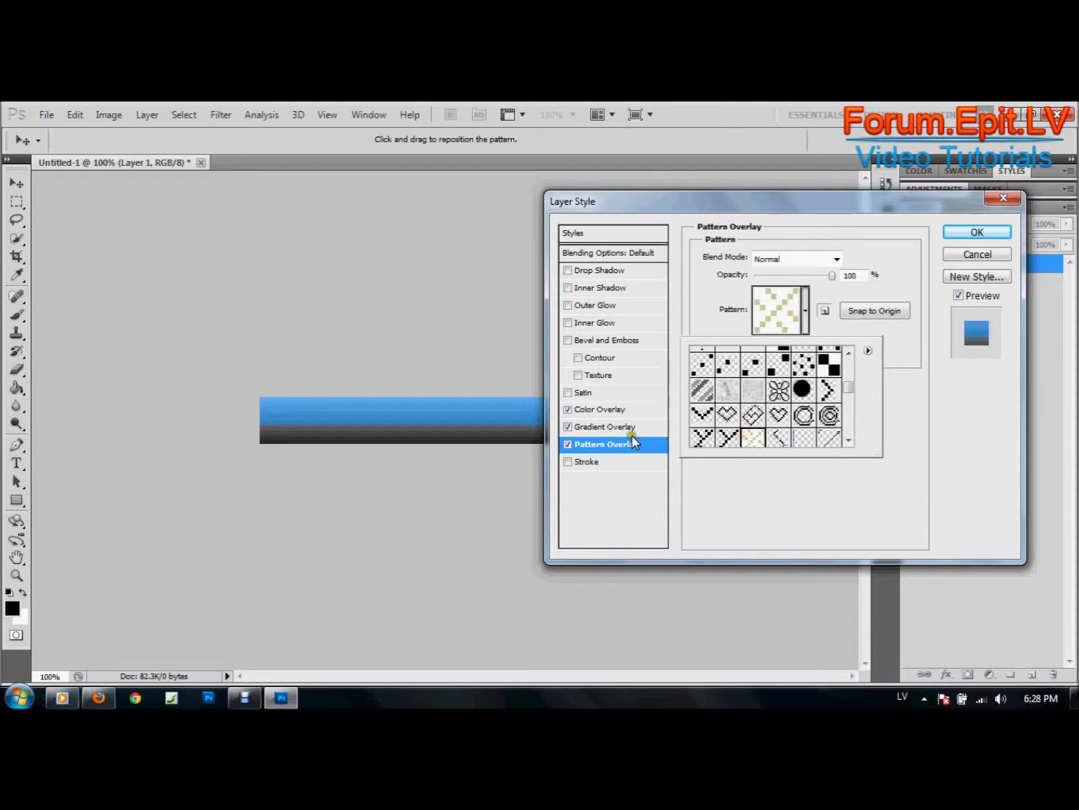
pyautogui.click(634, 443)
# Set the Gradient Overlay's blend mode to Multiply.
pyautogui.click(630, 428)
pyautogui.click(795, 257)
pyautogui.click(795, 258)
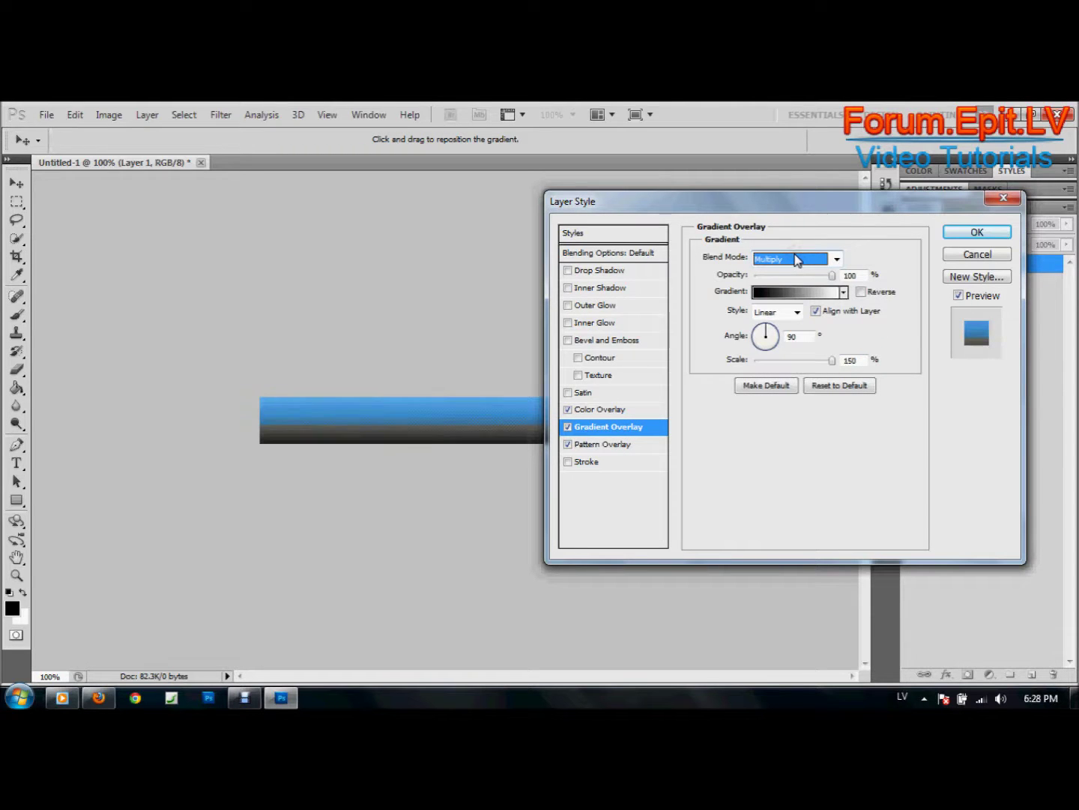
pyautogui.scroll(-5, 798, 259)
pyautogui.scroll(5, 798, 260)
# Try the grey texture, diagonal stripe, checkerboard and scattered squares patterns in the Pattern Overlay, ending on Pattern 31.
pyautogui.click(629, 444)
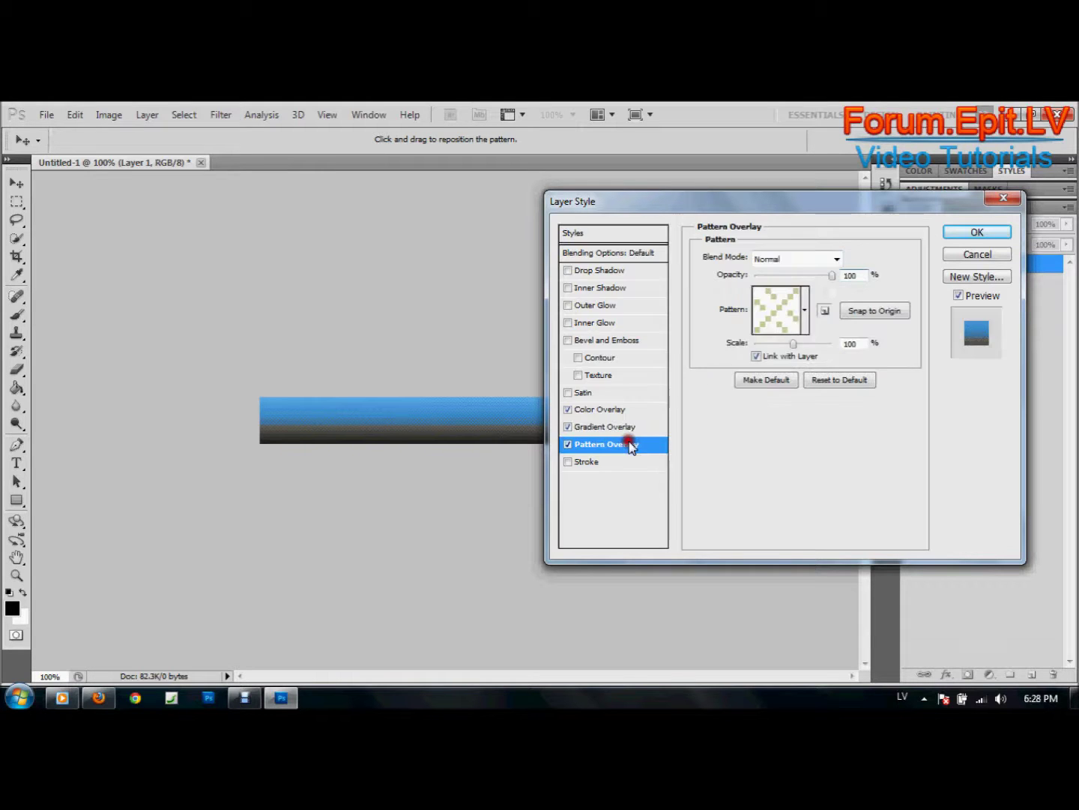
pyautogui.click(786, 330)
pyautogui.click(748, 391)
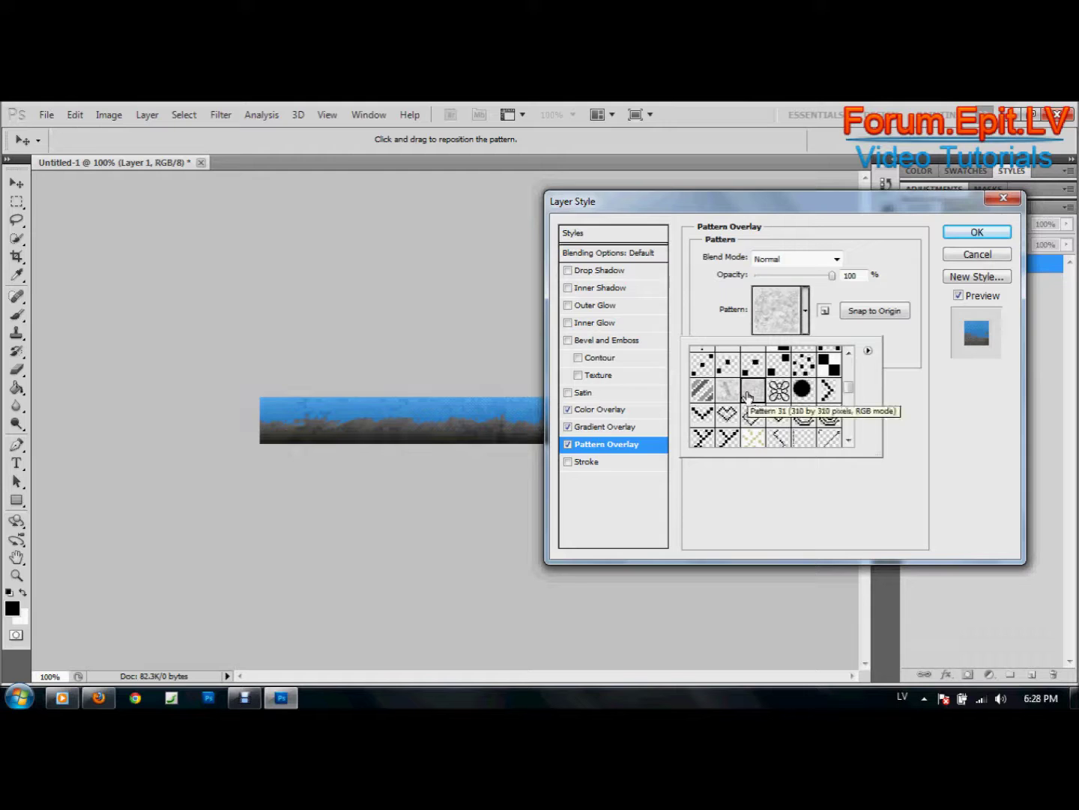
pyautogui.click(727, 392)
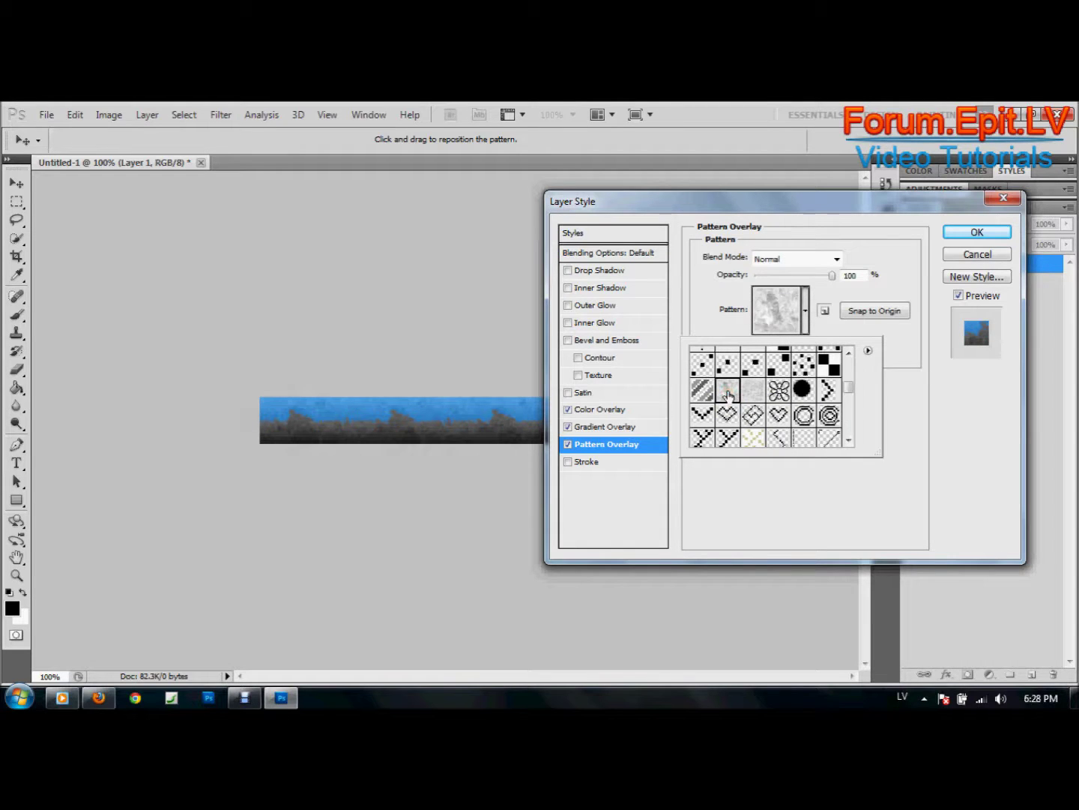
pyautogui.click(703, 391)
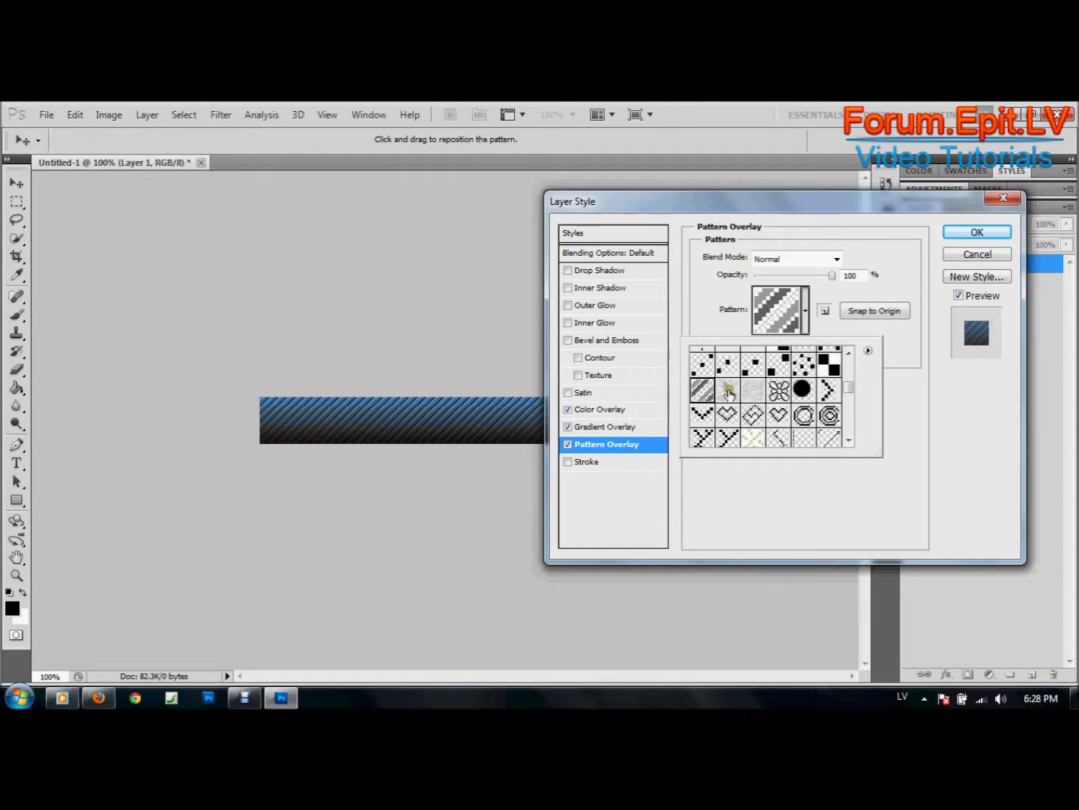
pyautogui.click(728, 390)
pyautogui.click(832, 364)
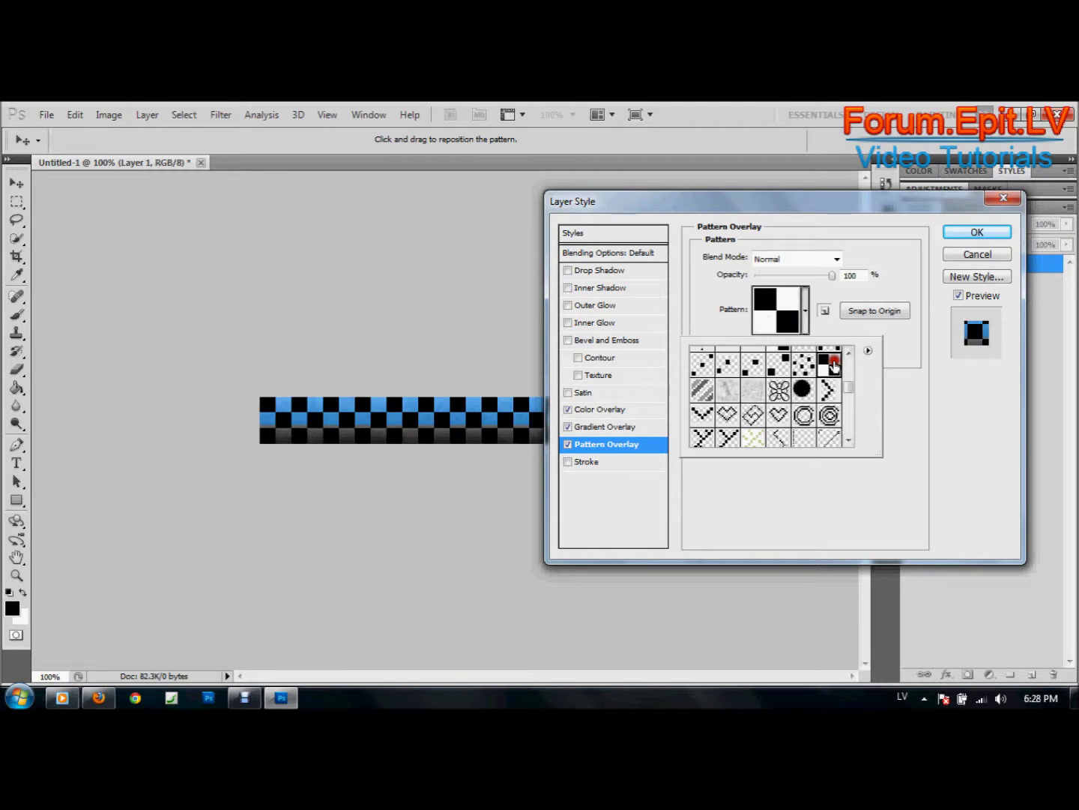
pyautogui.click(807, 365)
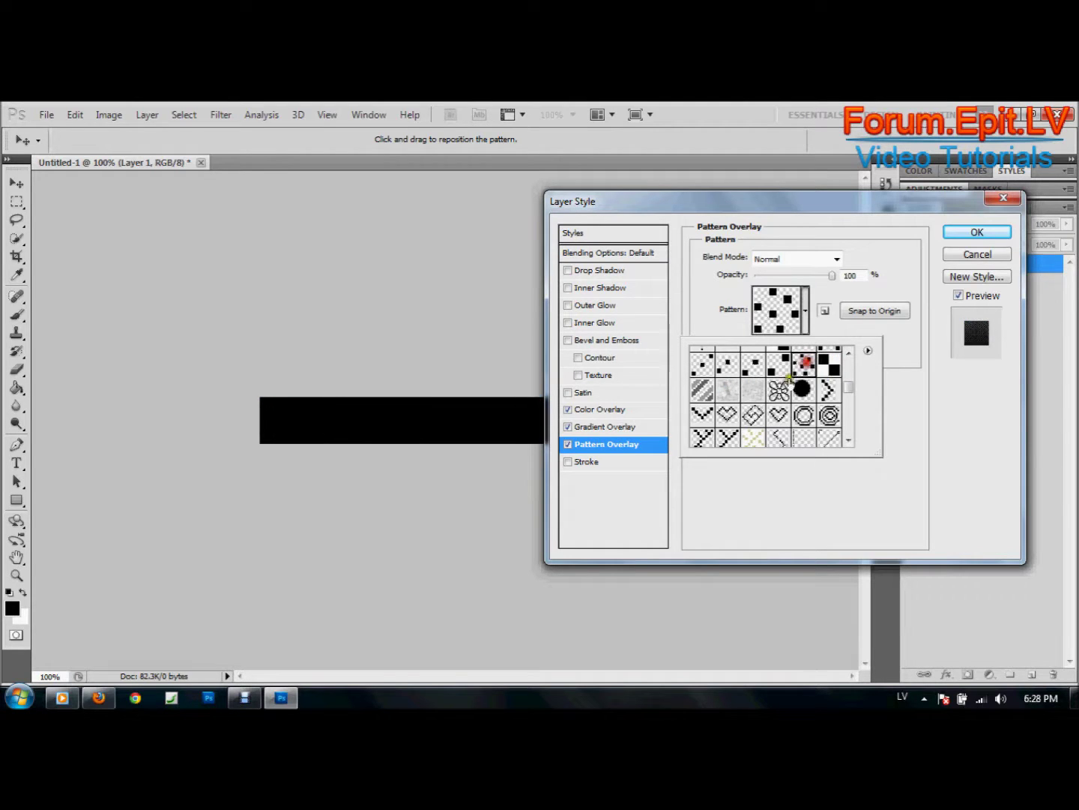
pyautogui.click(752, 396)
# Try the grey cloud, pink circle, flower, light blue wave and blue bubble patterns in the Pattern Overlay.
pyautogui.click(849, 403)
pyautogui.click(851, 405)
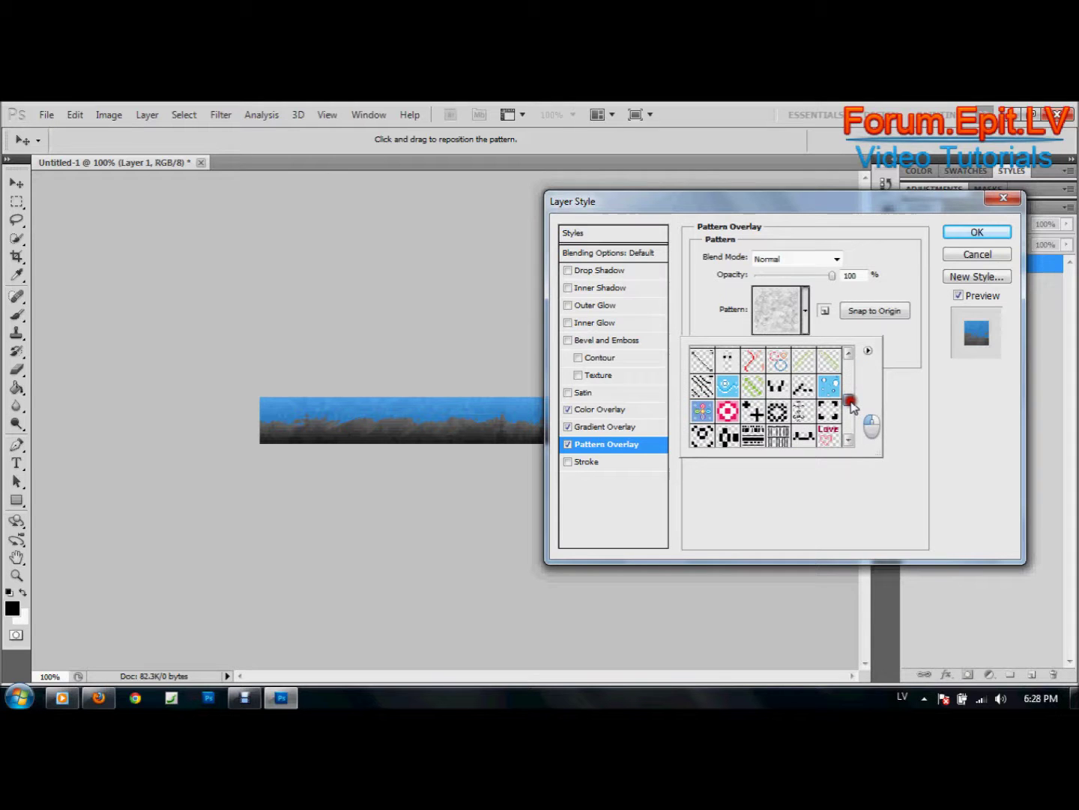
pyautogui.click(728, 411)
pyautogui.click(705, 412)
pyautogui.click(739, 387)
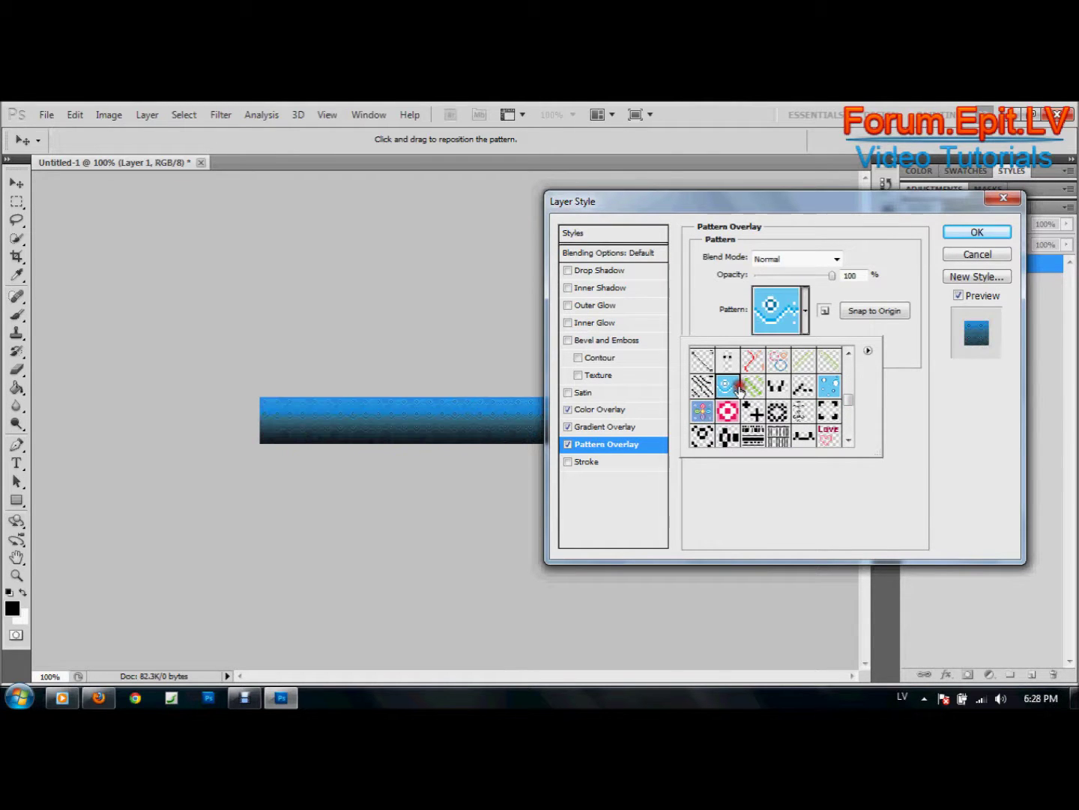
pyautogui.click(829, 385)
pyautogui.scroll(-4, 868, 439)
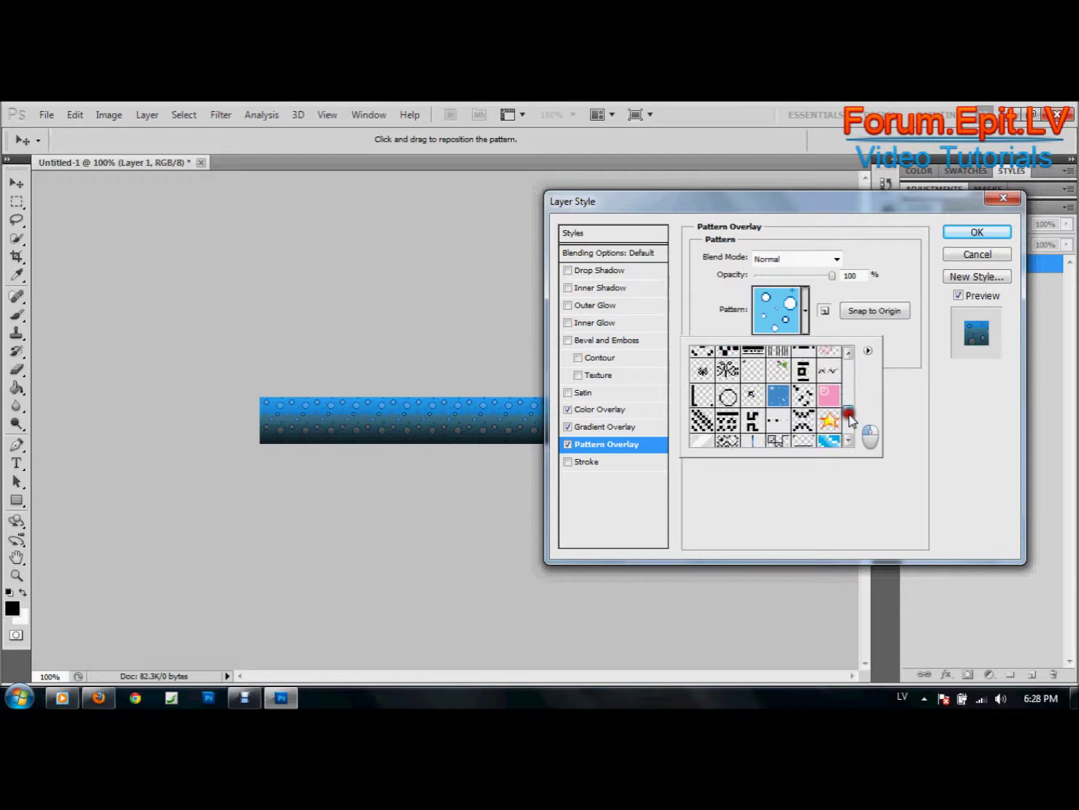
# Compare the pastel and light grey diagonal stripe patterns, choose the light grey one and apply the layer style.
pyautogui.click(753, 420)
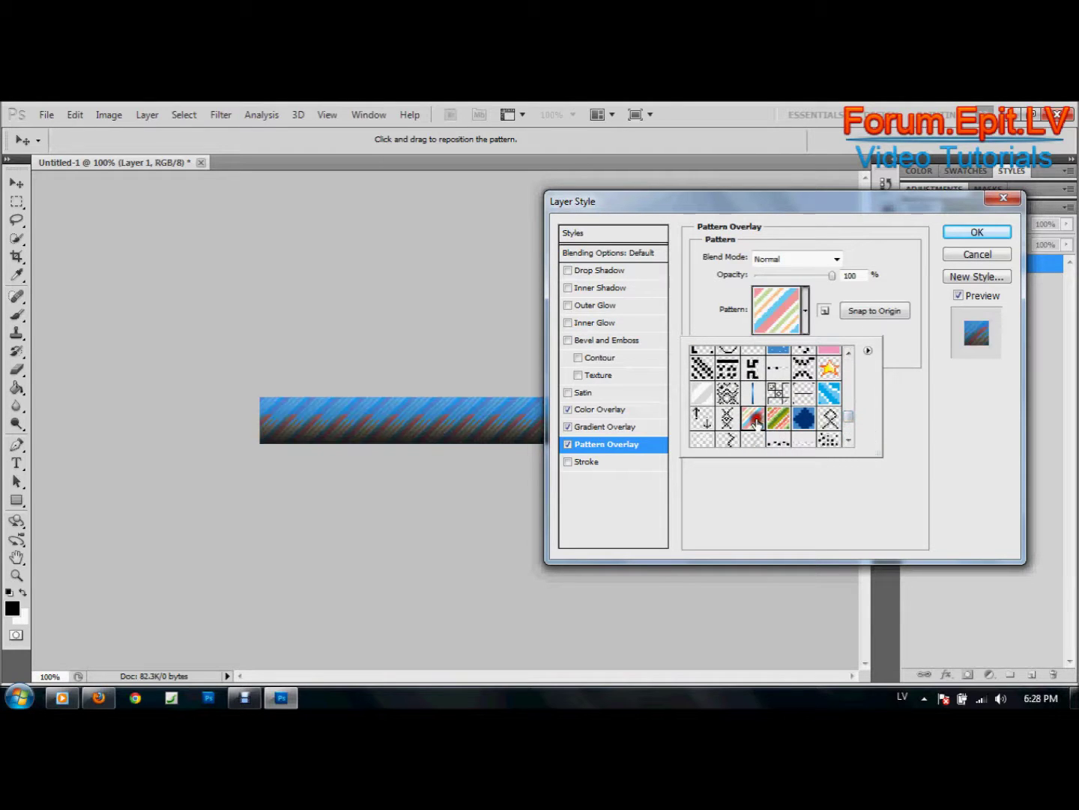
pyautogui.click(697, 395)
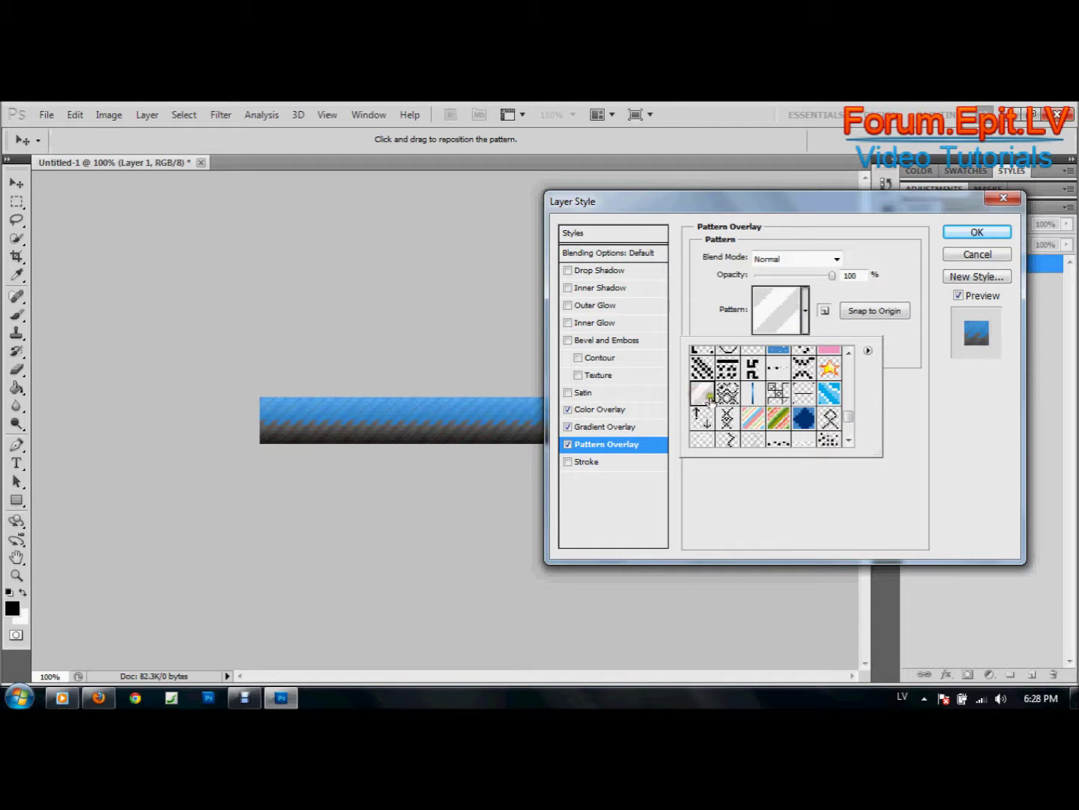
pyautogui.click(755, 423)
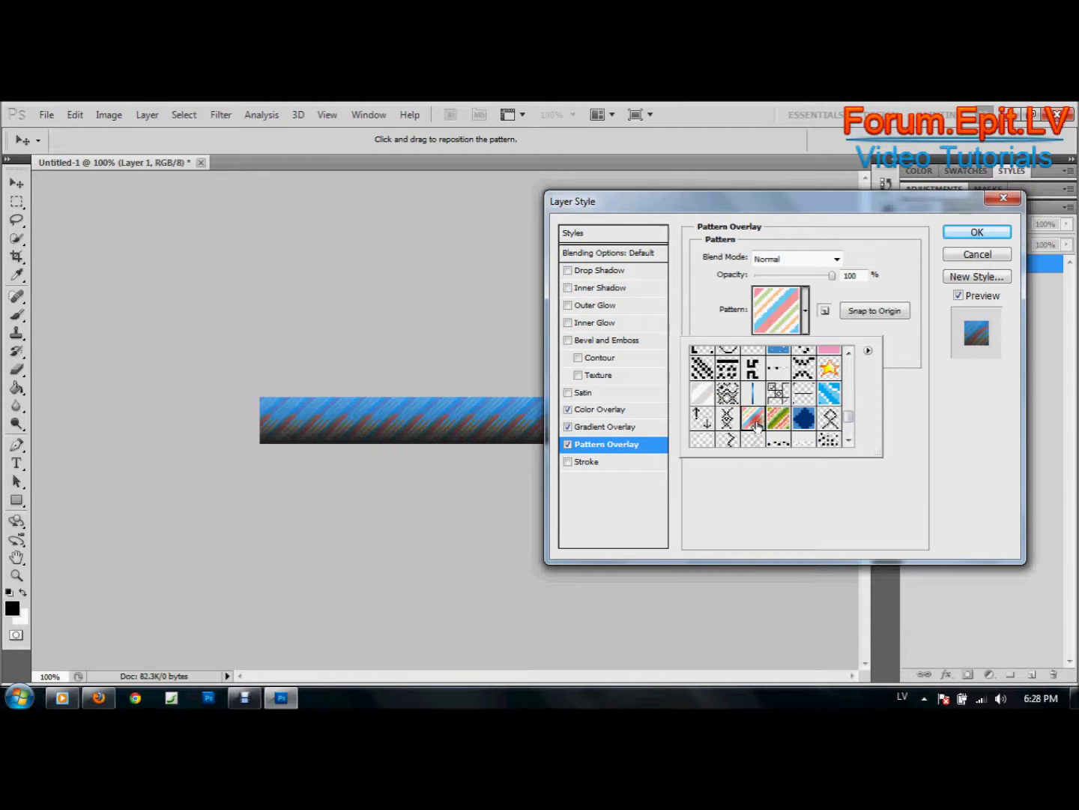
pyautogui.click(699, 395)
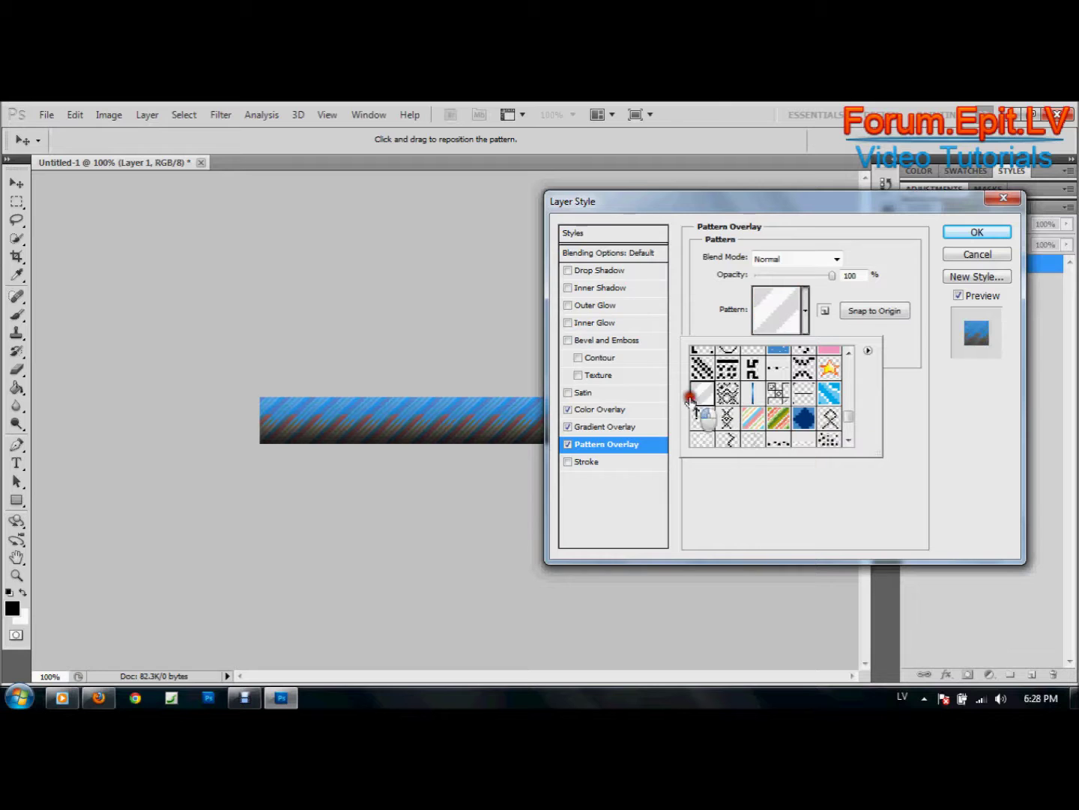
pyautogui.click(967, 238)
pyautogui.click(968, 238)
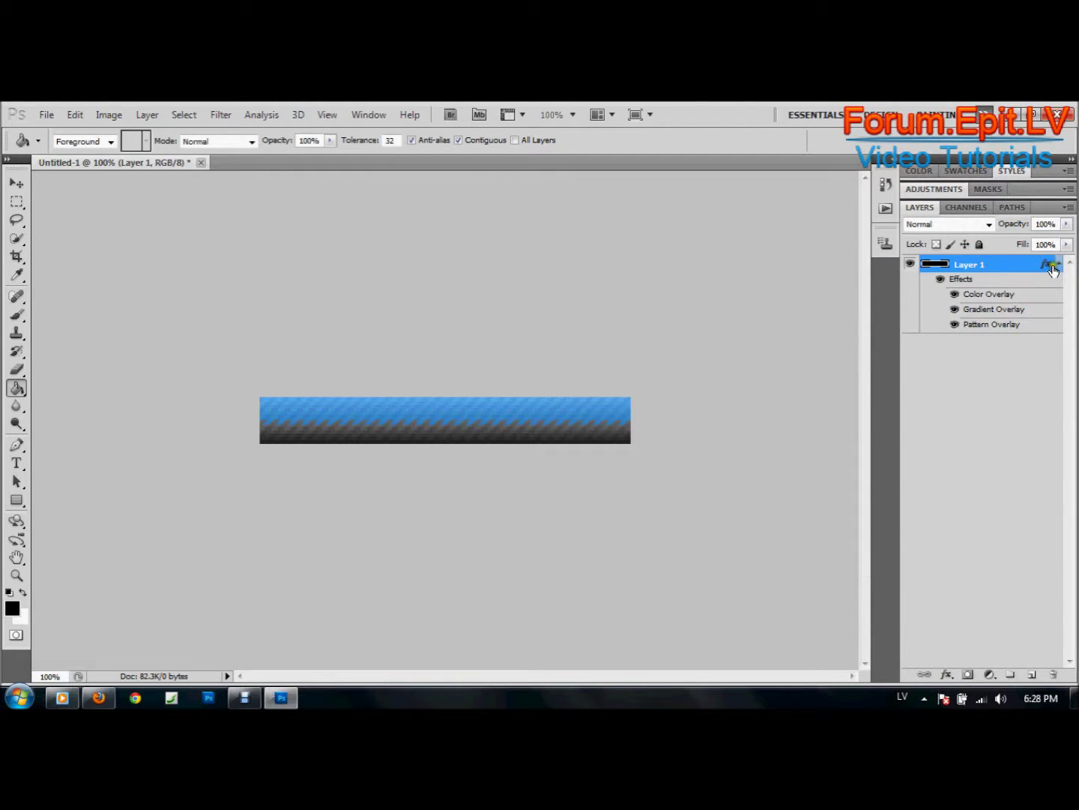
# Collapse Layer 1's effects list and duplicate the layer as "Layer 1 copy" in the same document.
pyautogui.click(1060, 265)
pyautogui.rightClick(1012, 265)
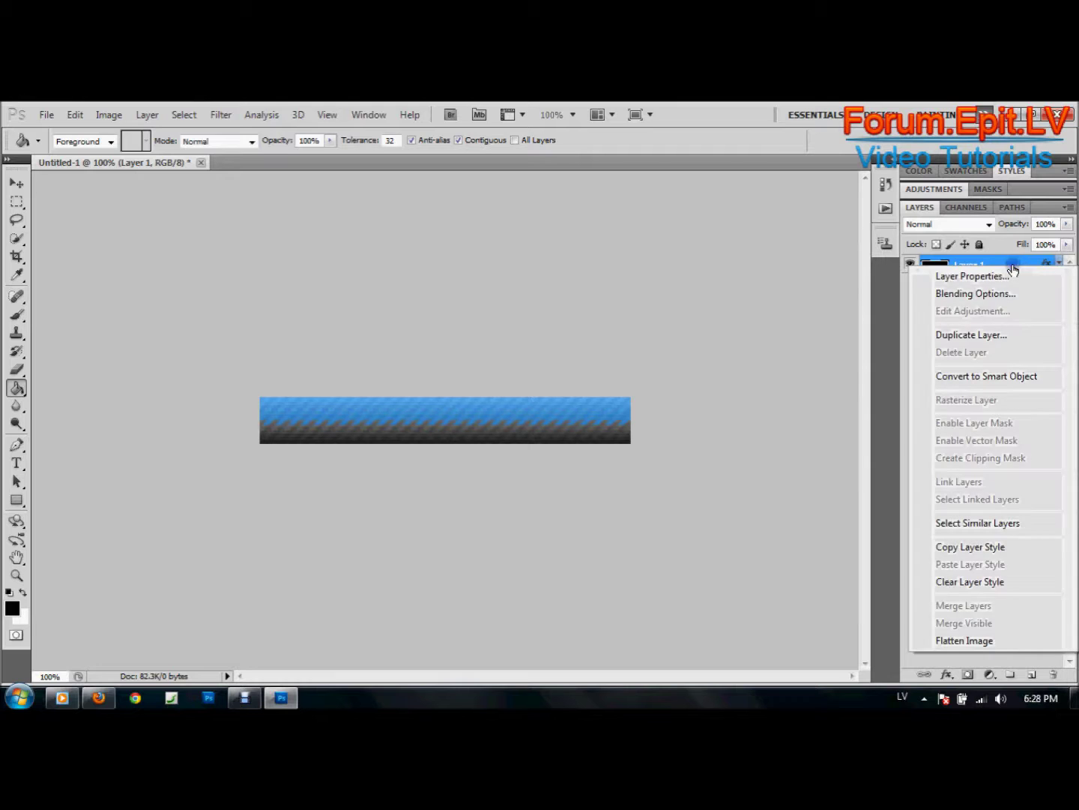
pyautogui.click(1000, 333)
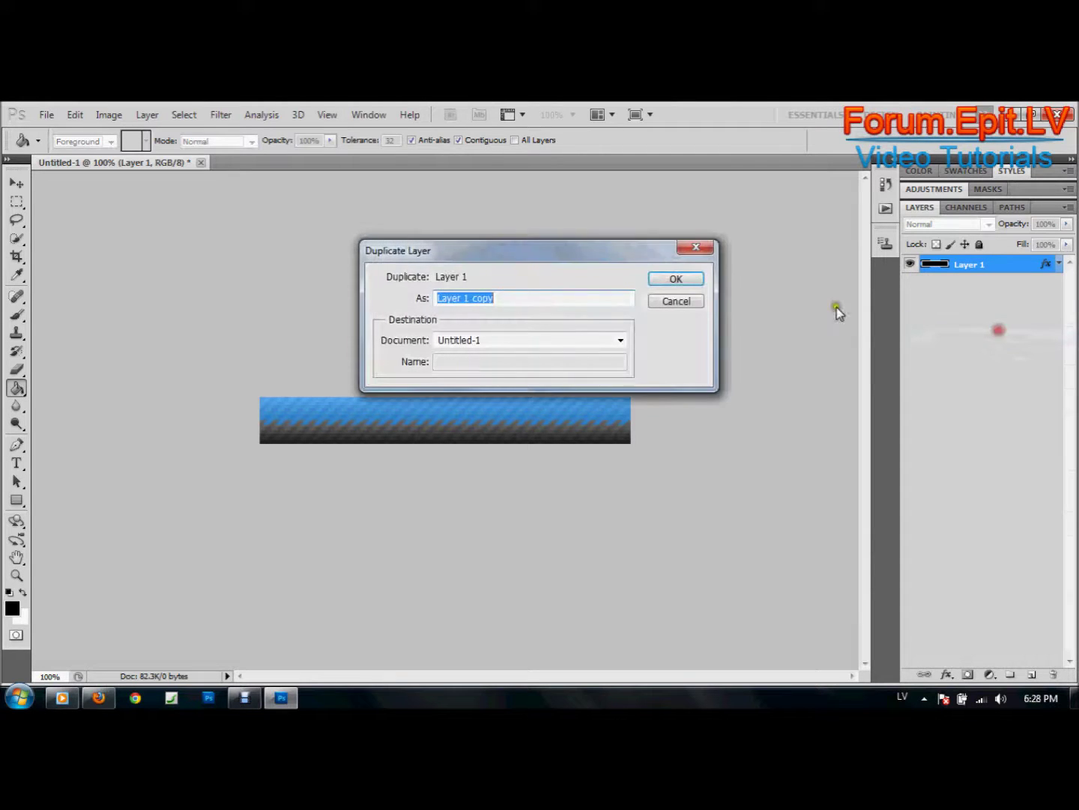
pyautogui.click(697, 279)
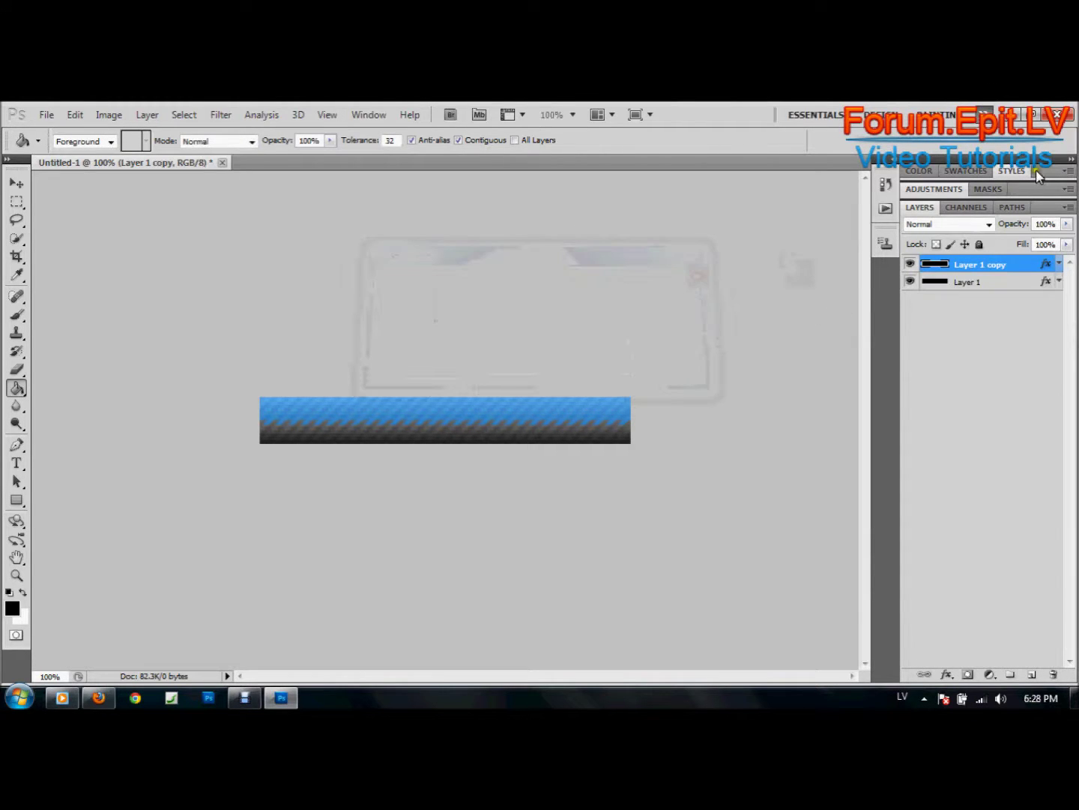
# Apply the outline-only style preset with 0% fill to Layer 1 copy.
pyautogui.click(1035, 171)
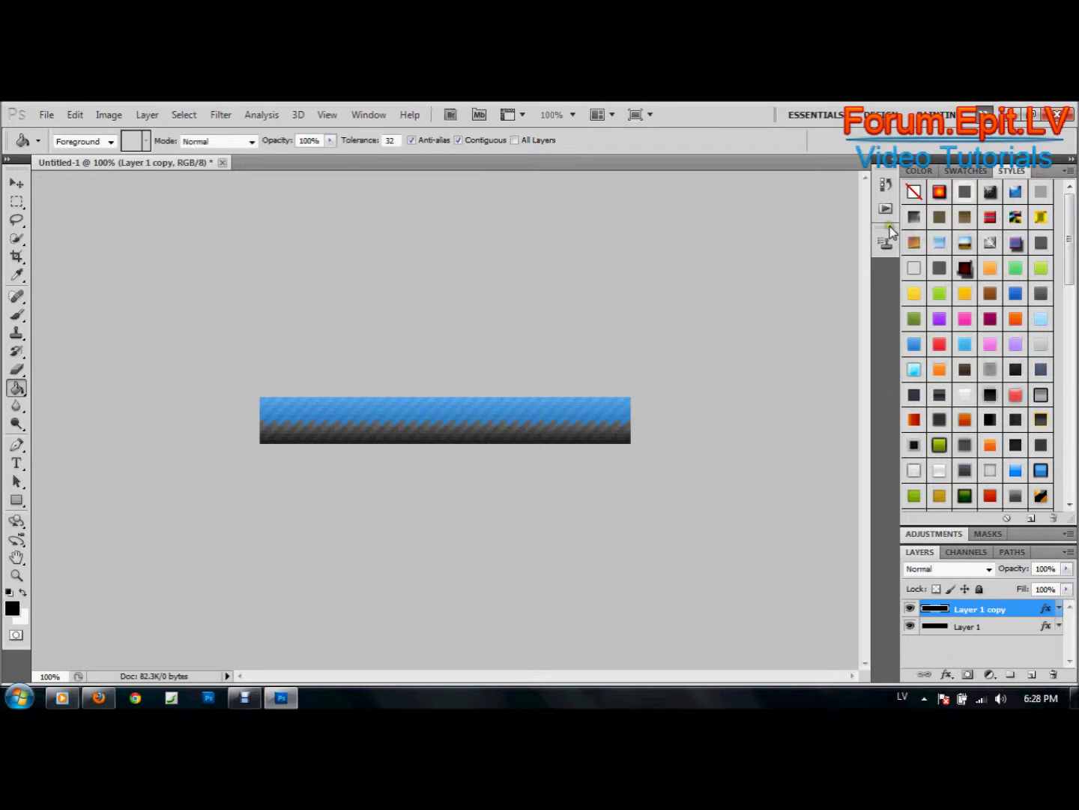
pyautogui.click(913, 270)
pyautogui.click(1041, 173)
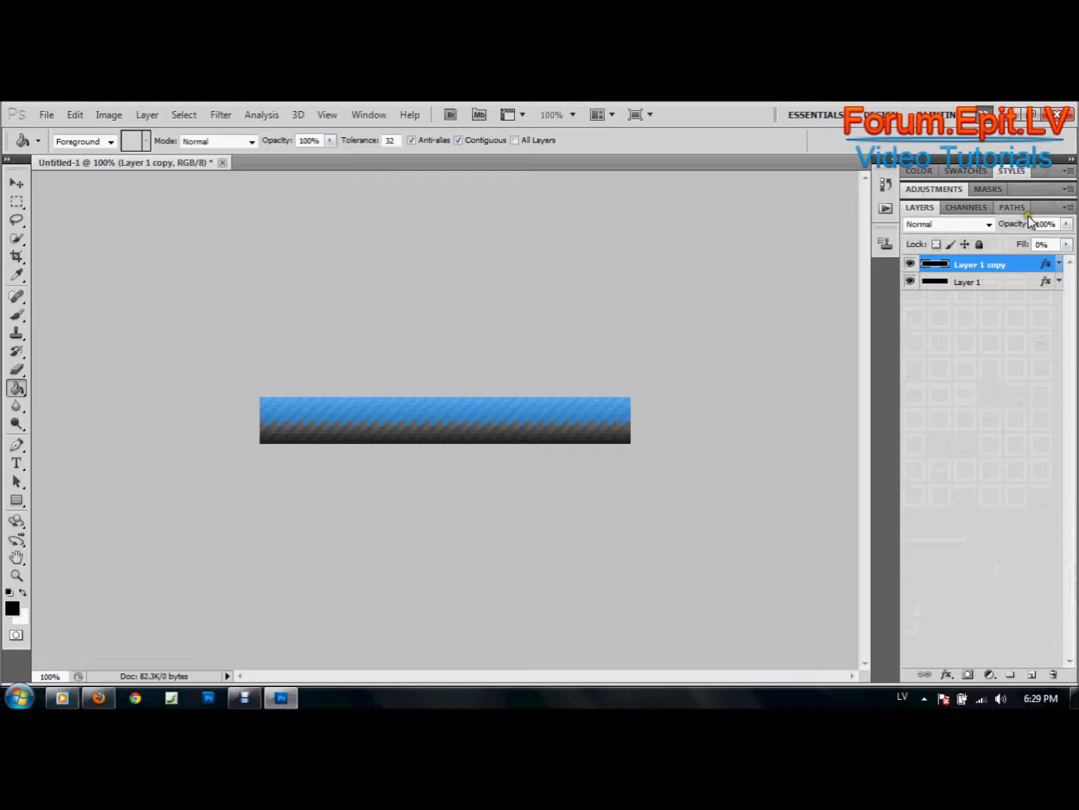
# Set the position of Layer 1 copy's black 1 px Stroke to Inside and apply the layer style.
pyautogui.doubleClick(1018, 267)
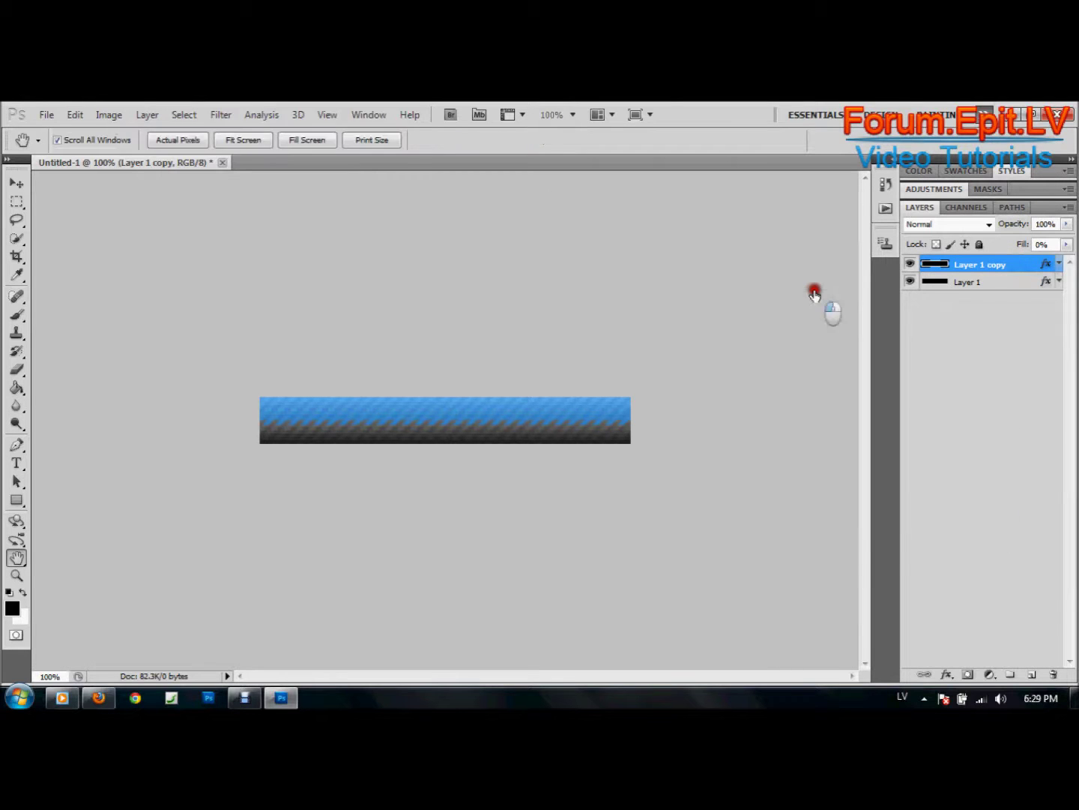
pyautogui.click(589, 461)
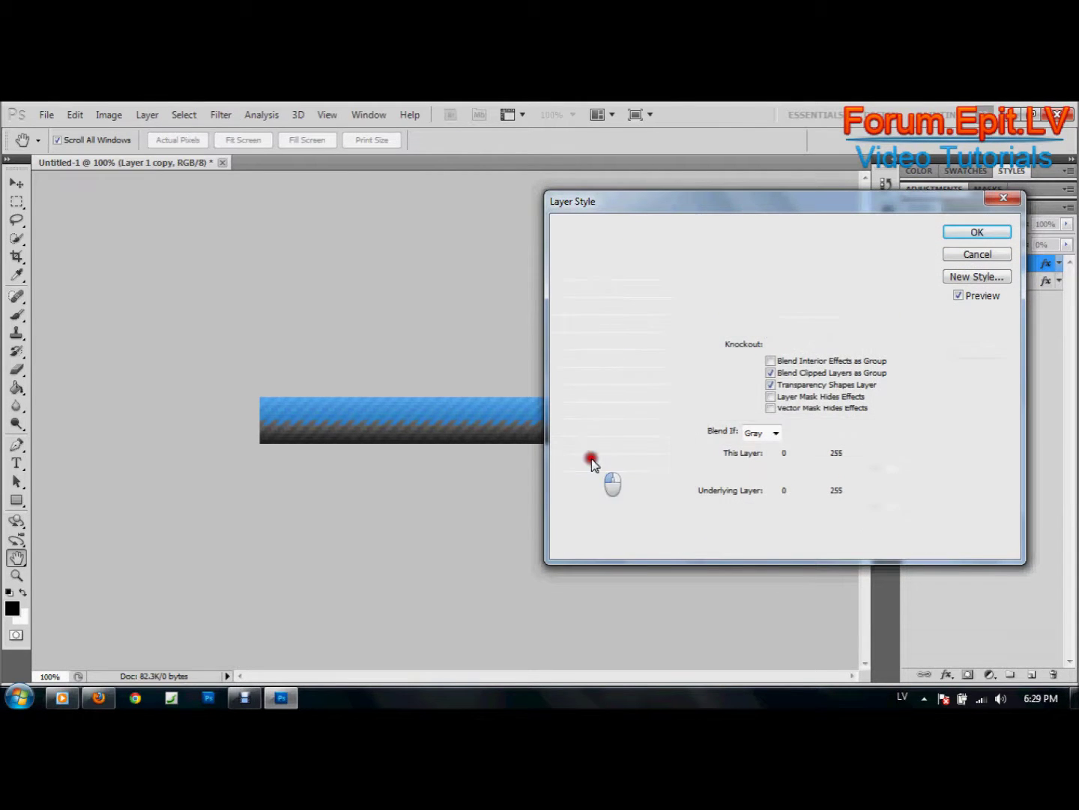
pyautogui.click(777, 275)
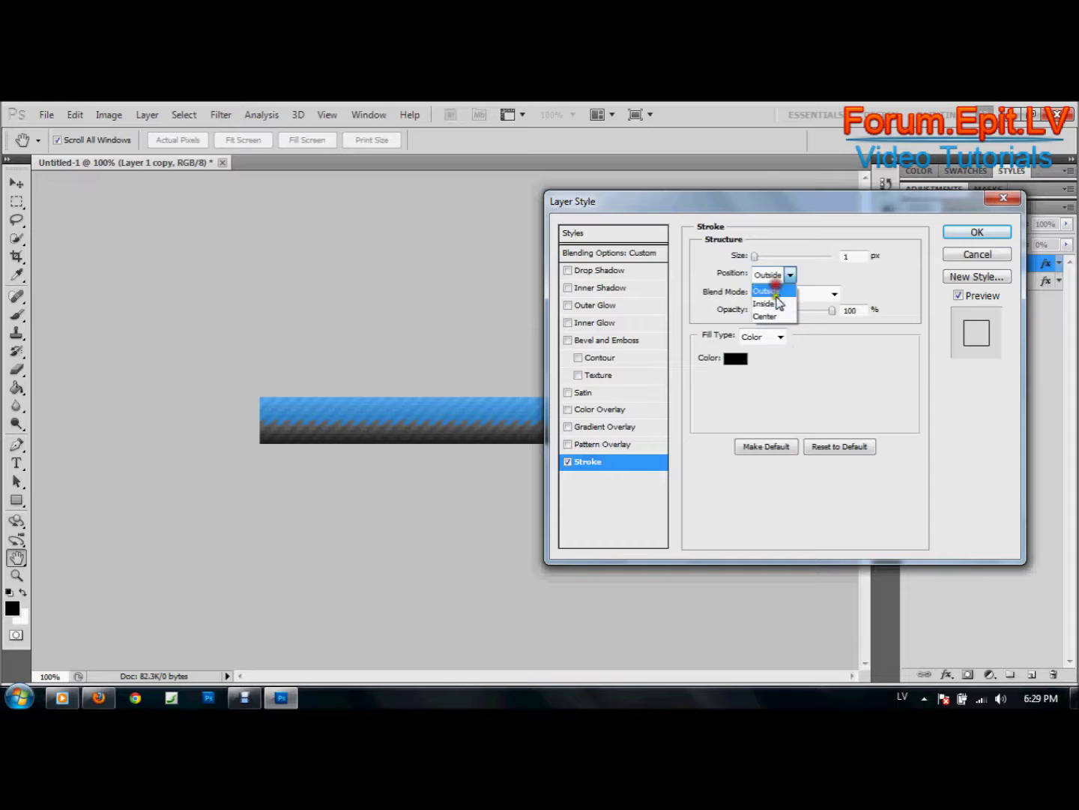
pyautogui.click(781, 292)
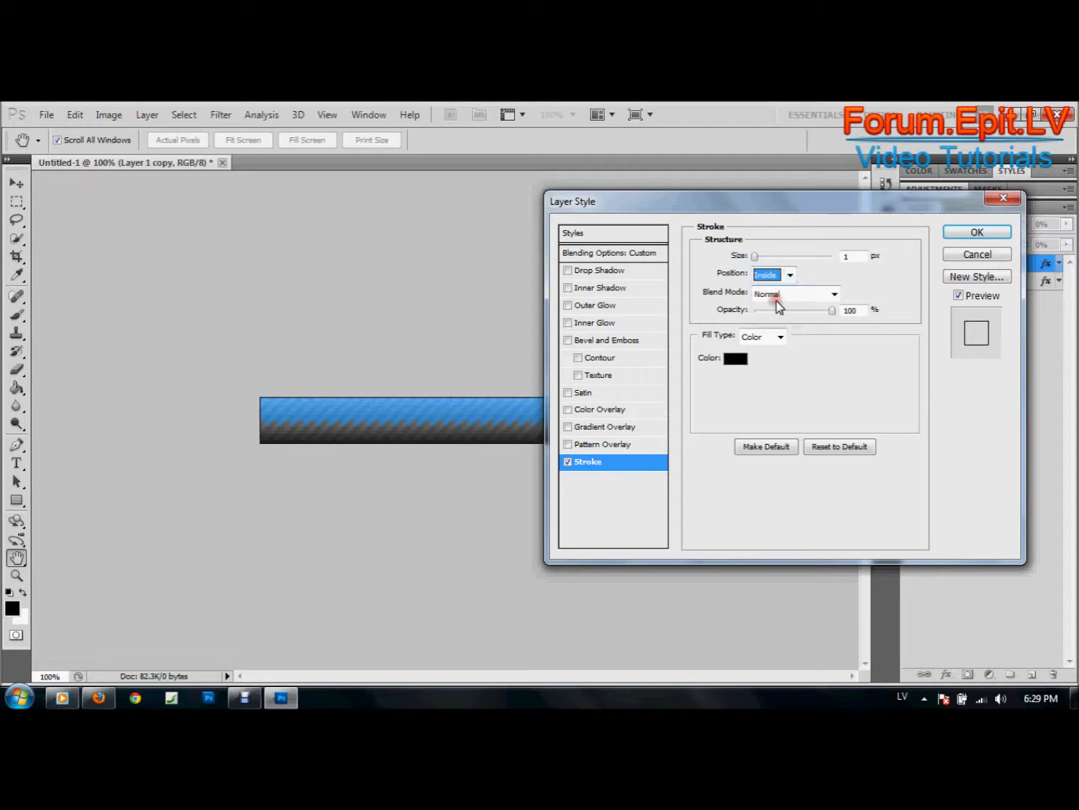
pyautogui.click(968, 232)
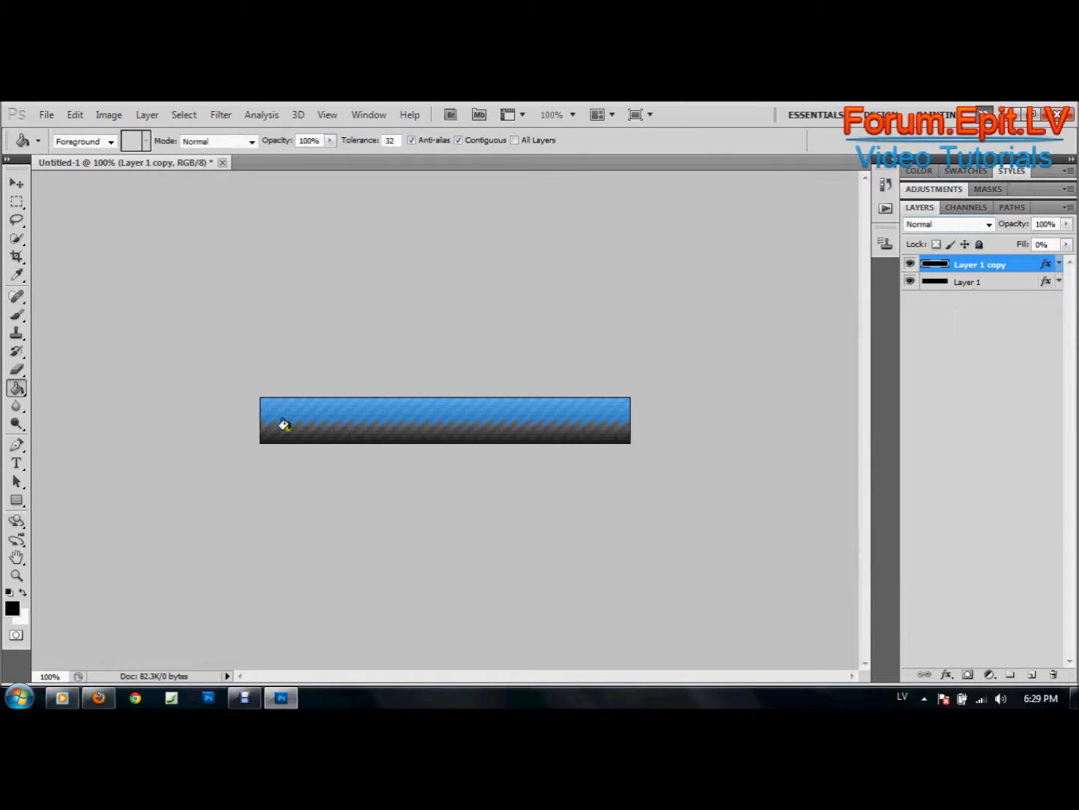
# Draw a black house-shaped pentagon custom shape directly above Layer 1, spanning the banner's full height near its left end.
pyautogui.click(1006, 282)
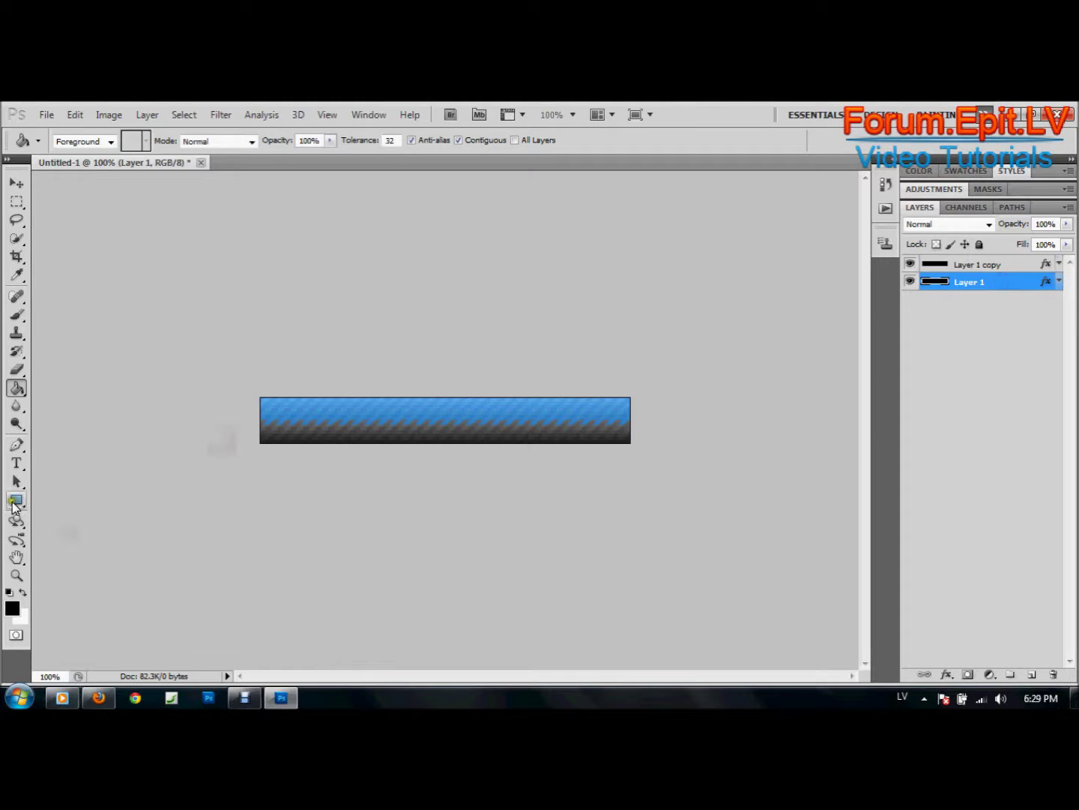
pyautogui.click(15, 501)
pyautogui.click(264, 141)
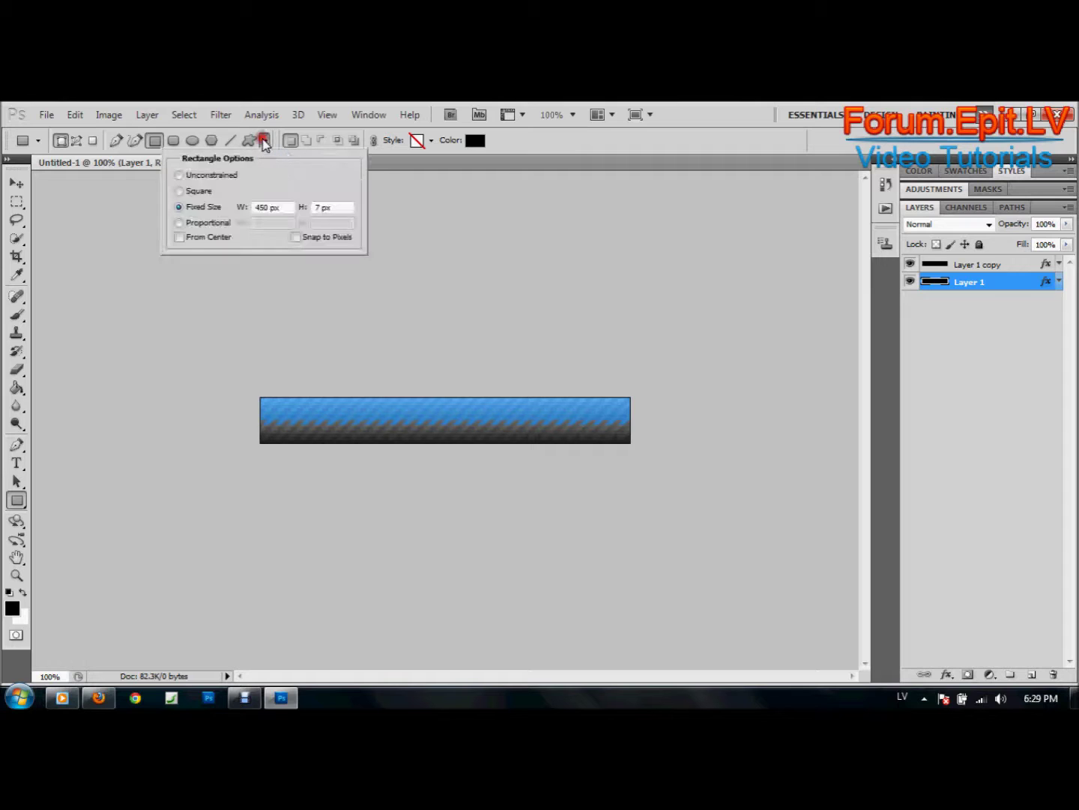
pyautogui.click(249, 140)
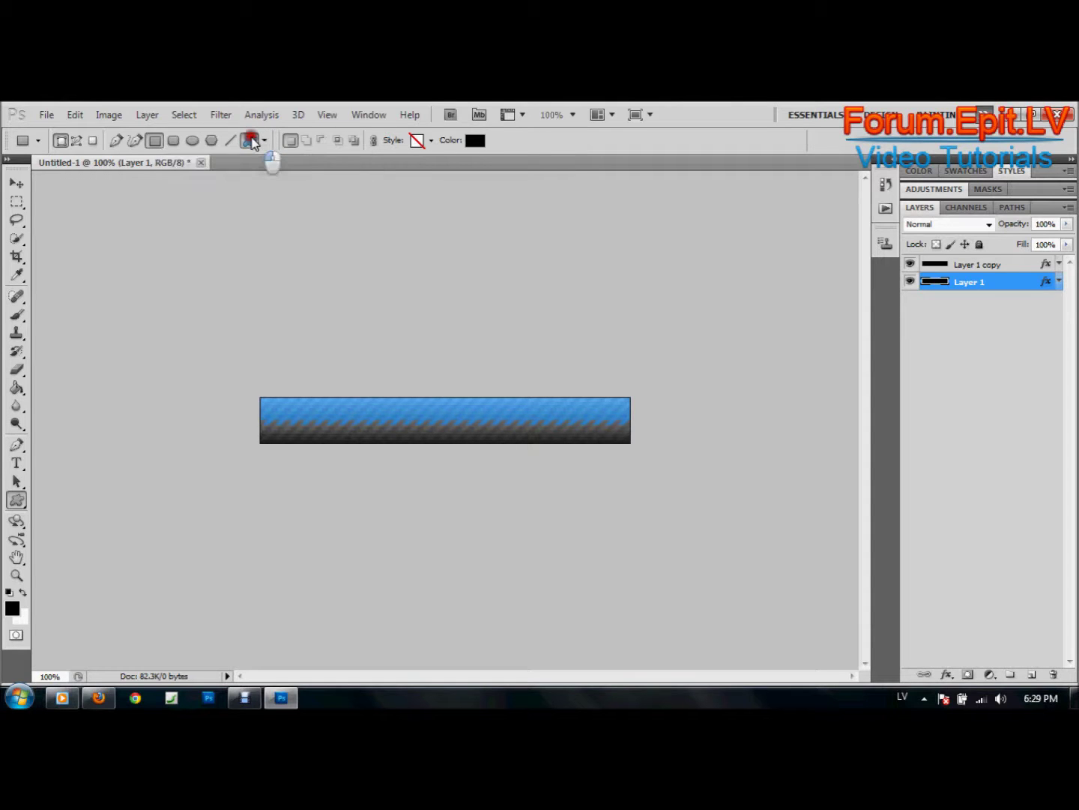
pyautogui.click(327, 142)
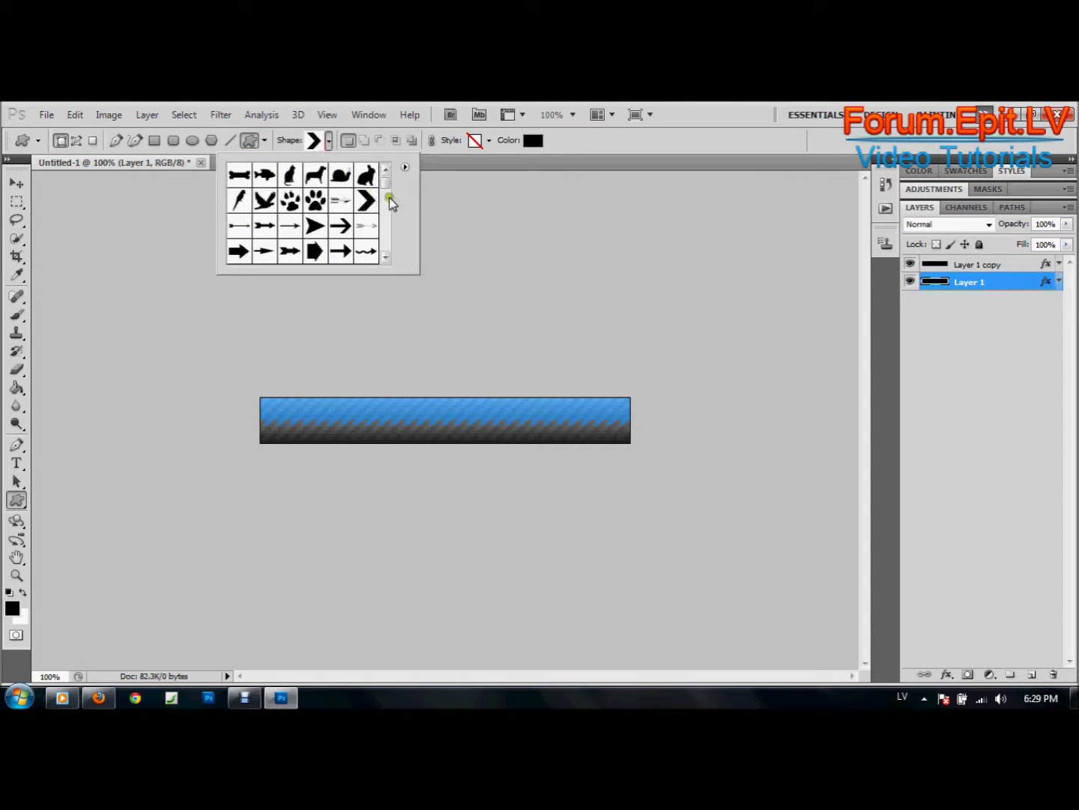
pyautogui.moveTo(389, 190); pyautogui.dragTo(375, 233)
pyautogui.click(318, 223)
pyautogui.click(329, 143)
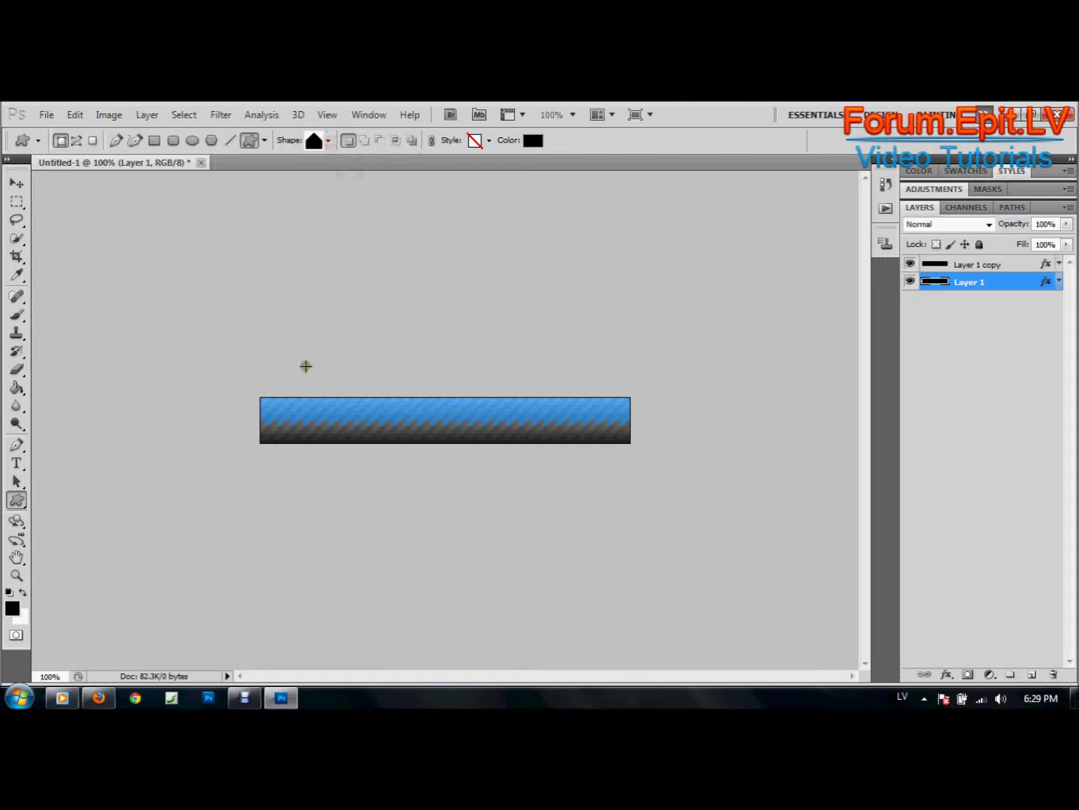
pyautogui.moveTo(303, 396); pyautogui.dragTo(349, 443)
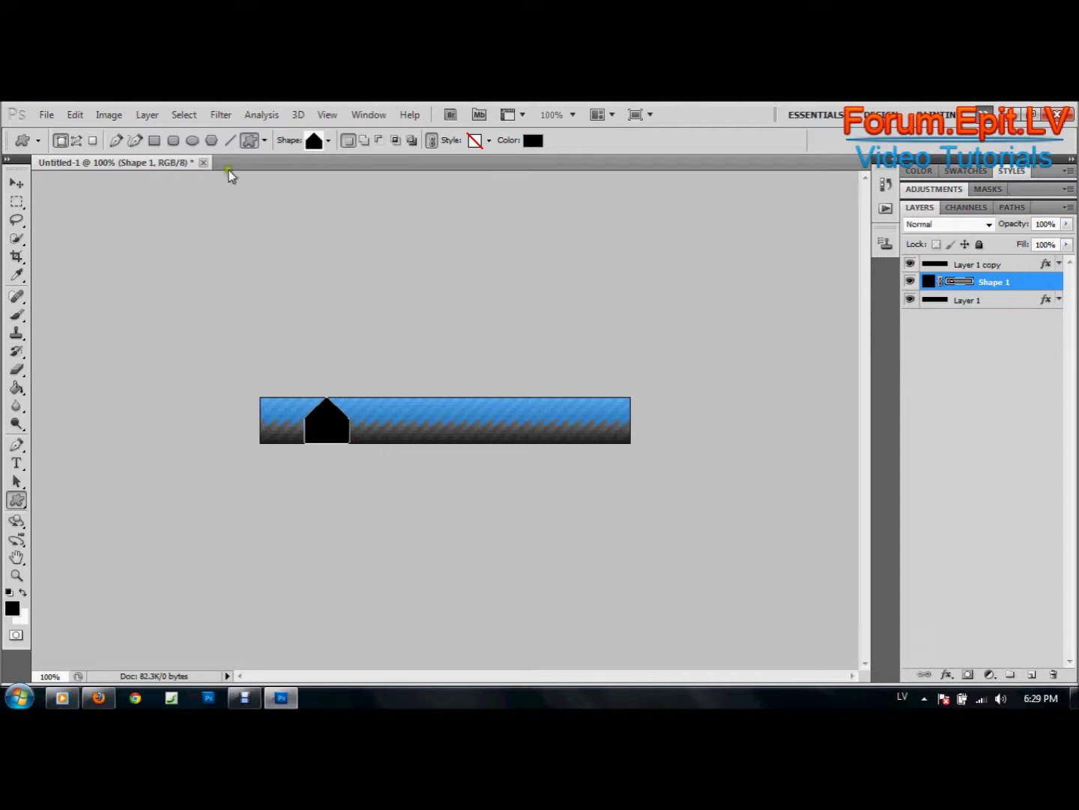
# Rotate the pentagon shape by 90° so that it points right, and commit the transformation.
pyautogui.click(16, 183)
pyautogui.click(249, 141)
pyautogui.click(359, 446)
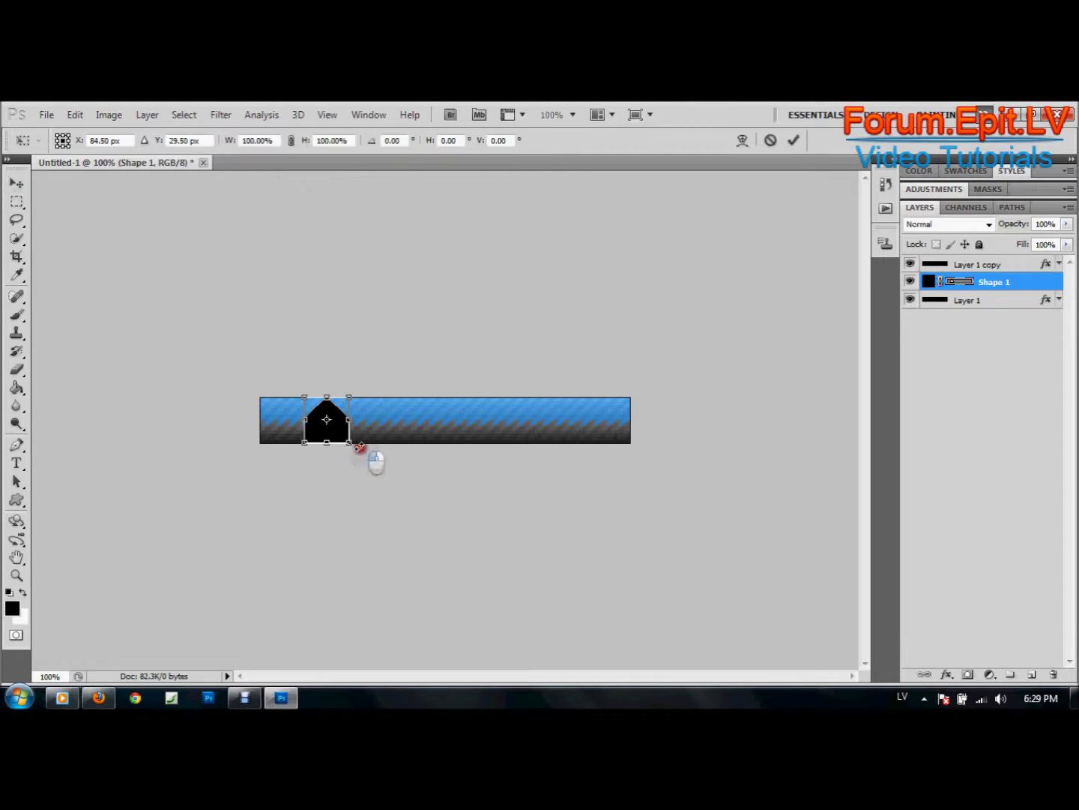
pyautogui.click(374, 142)
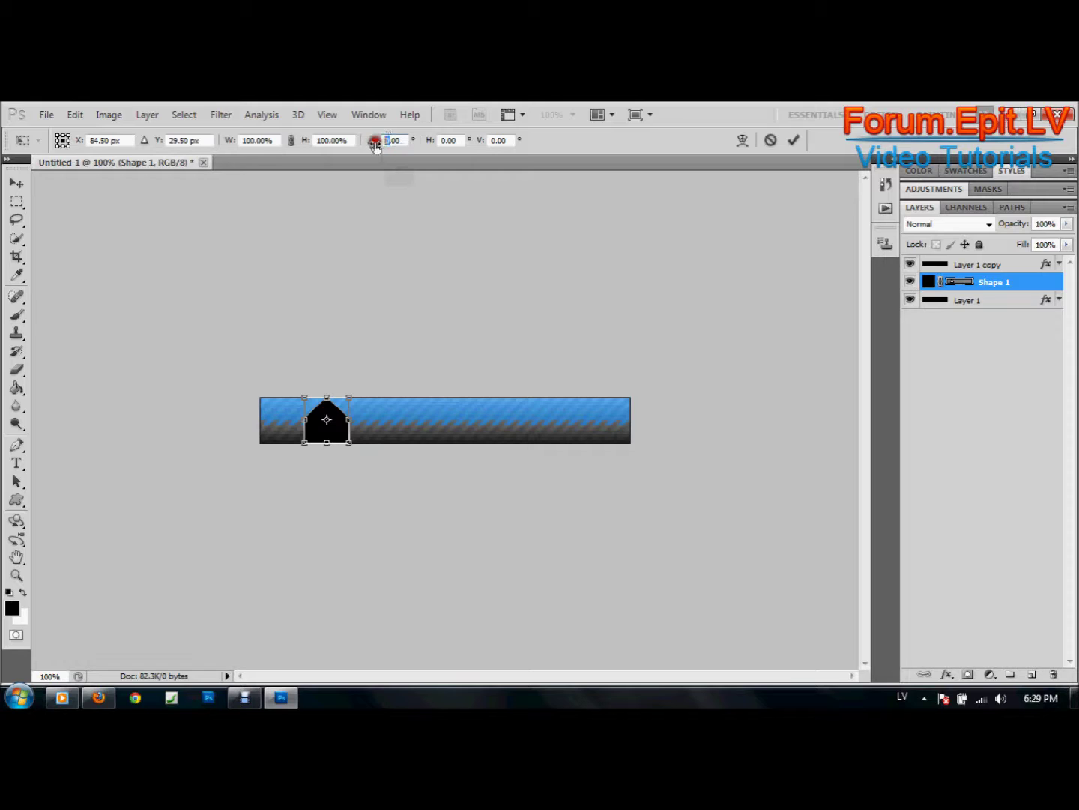
pyautogui.write('45')
pyautogui.press('Return')
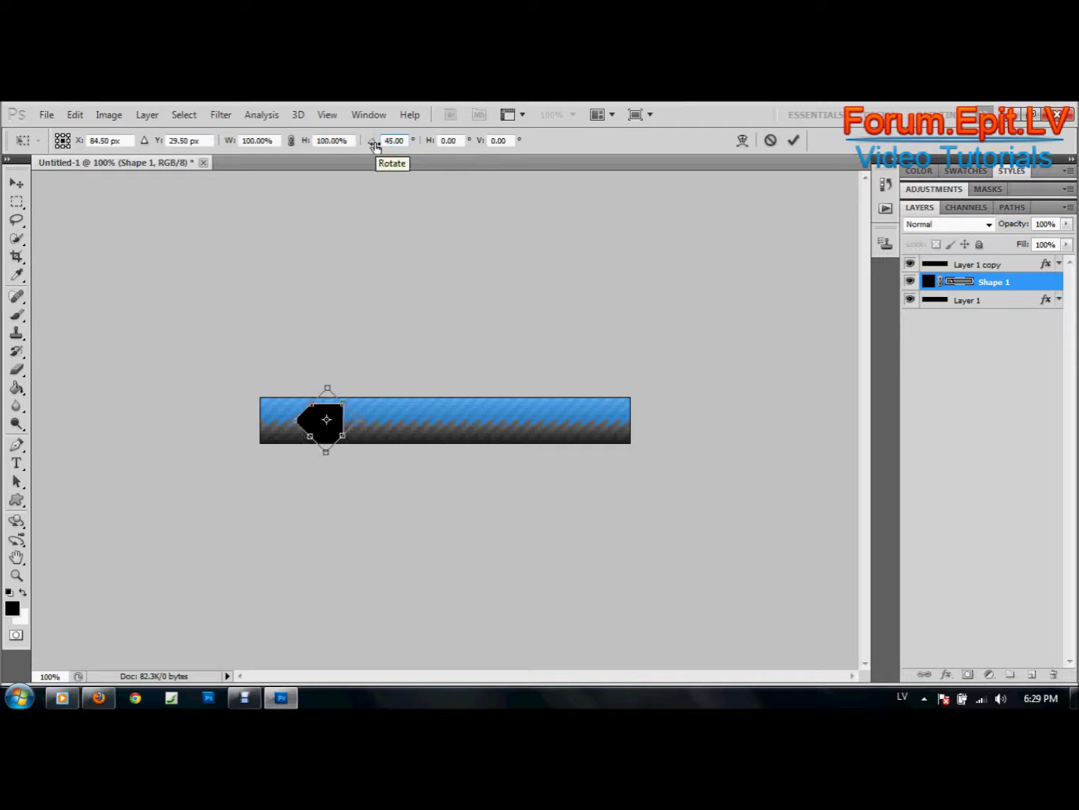
pyautogui.write('90')
pyautogui.press('Return')
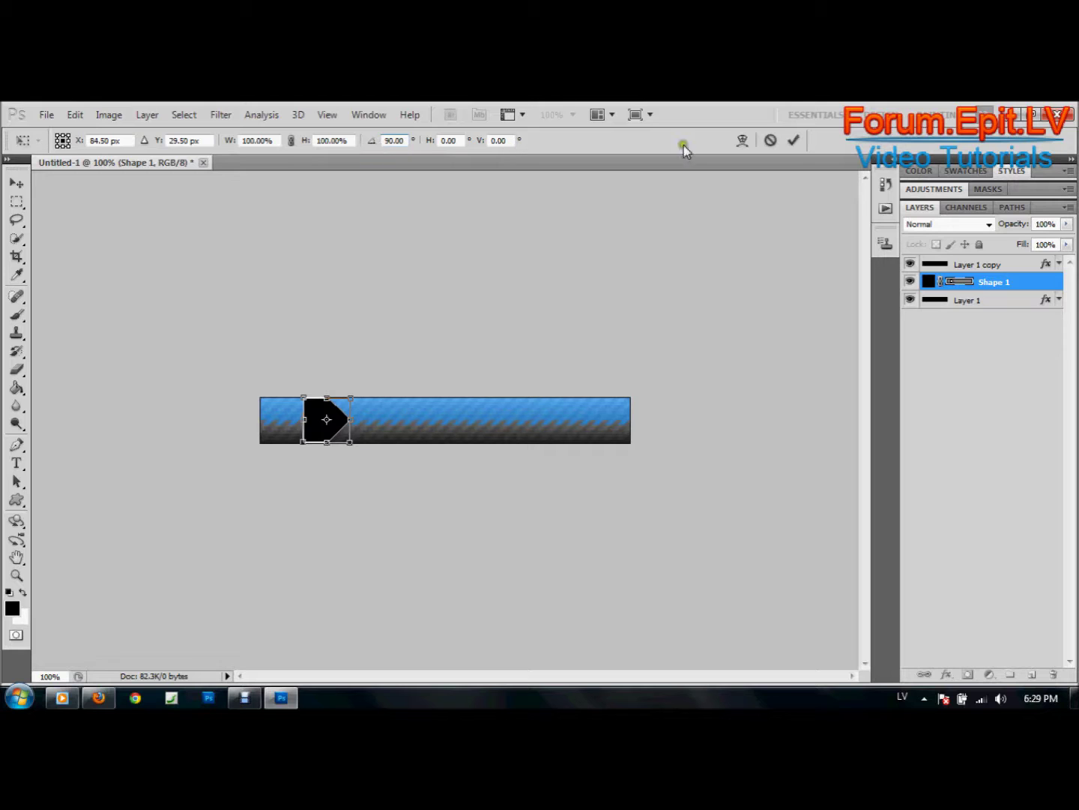
pyautogui.click(792, 142)
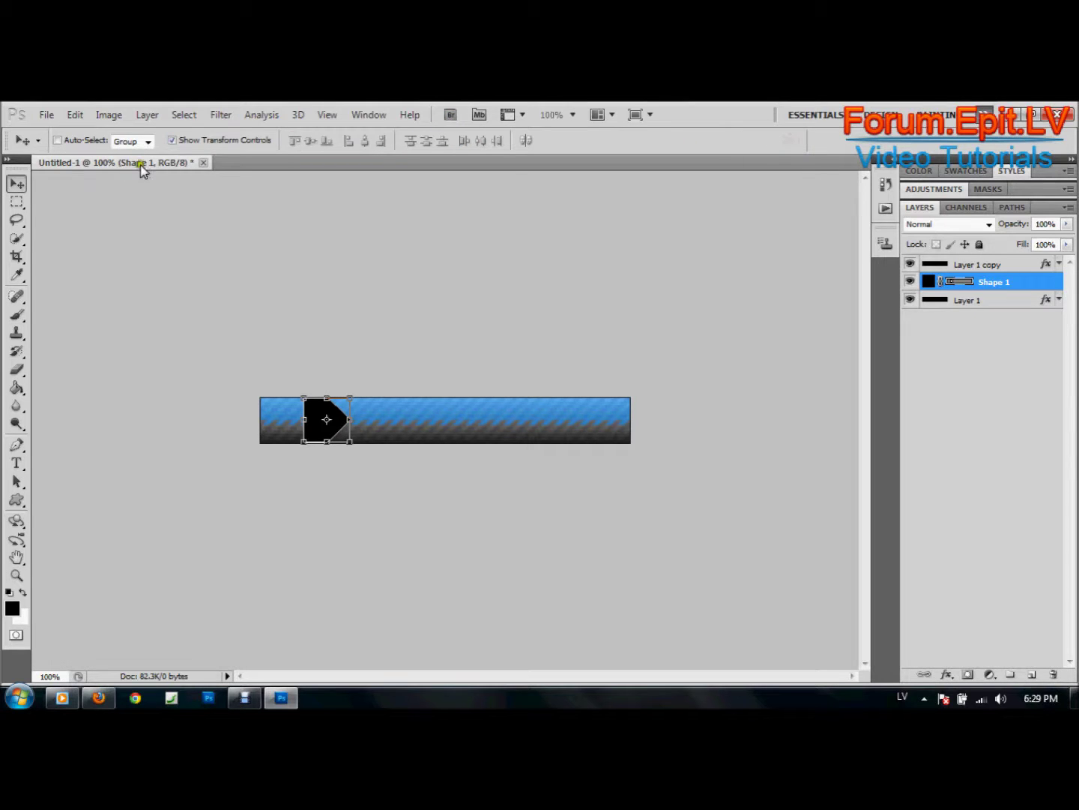
# Stretch the pentagon to about 120% width and 105% height to fill the banner's height, then hide the transform controls.
pyautogui.moveTo(326, 442); pyautogui.dragTo(297, 422)
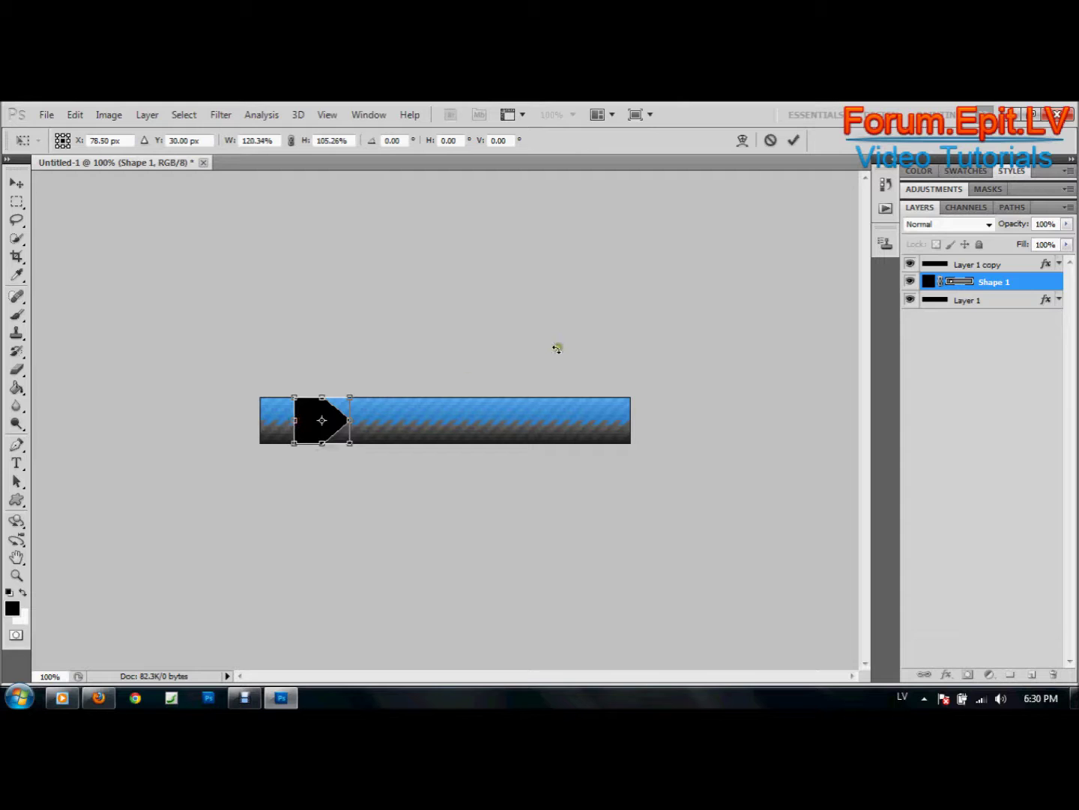
pyautogui.click(792, 142)
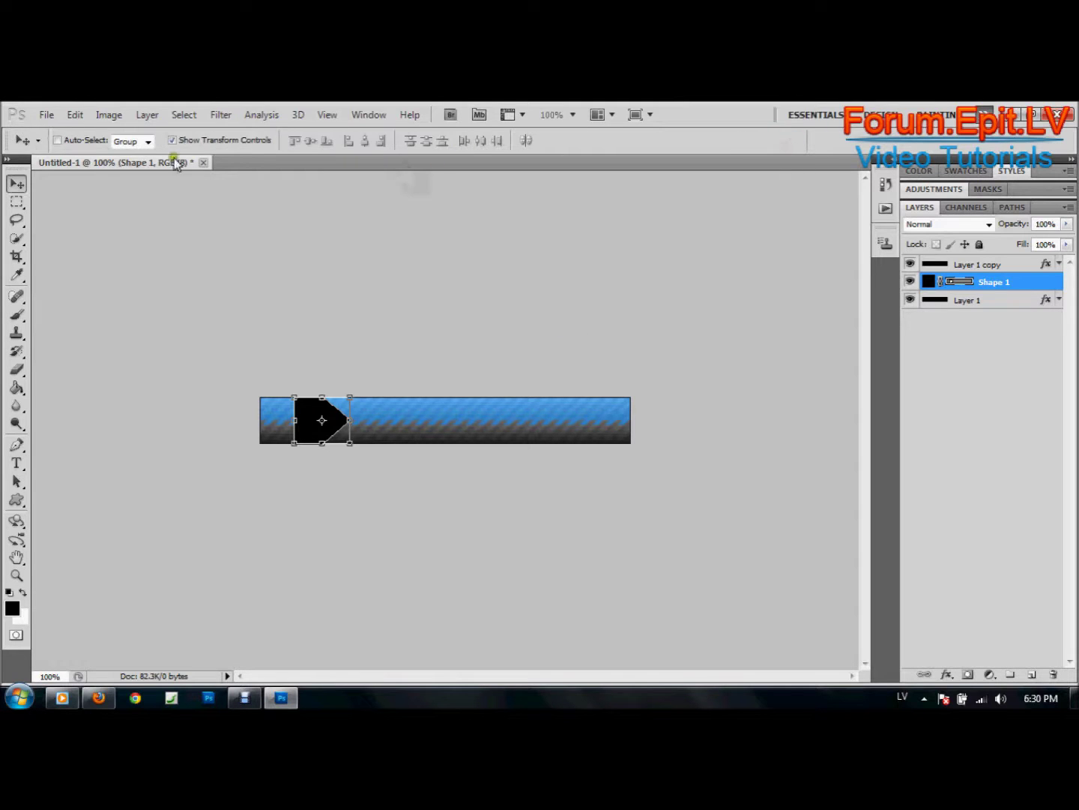
pyautogui.click(227, 143)
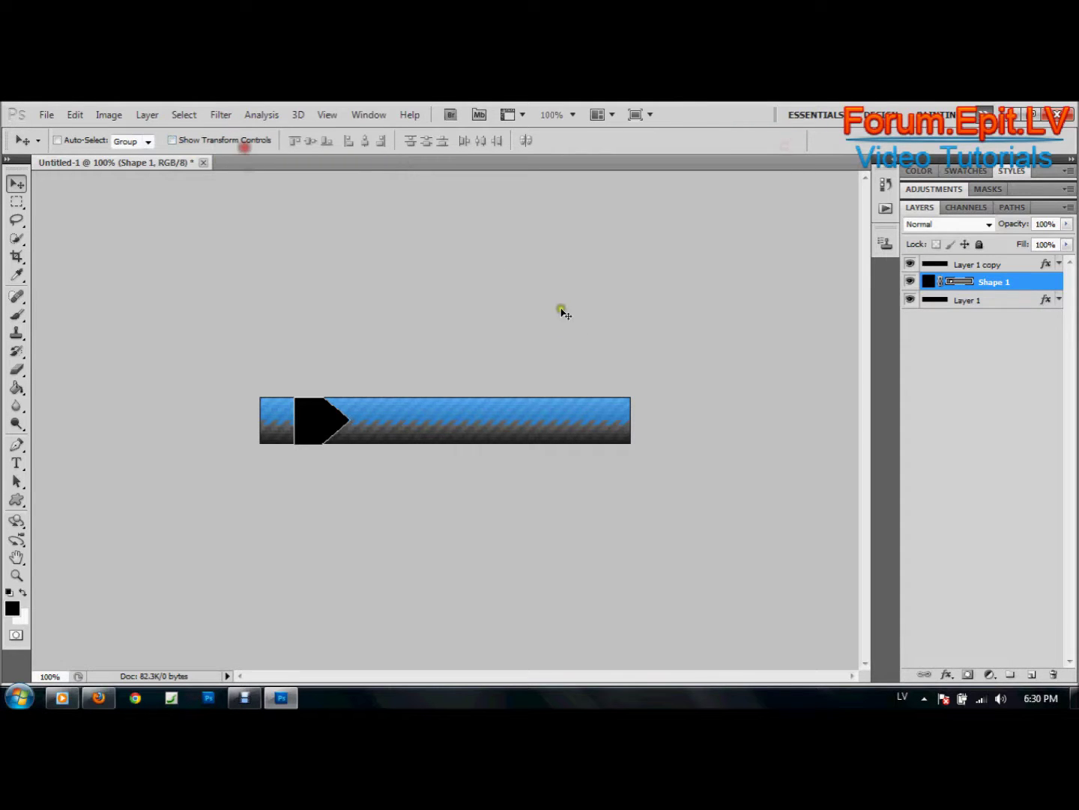
# Nudge Shape 1 left until its flat side meets the banner's left edge.
pyautogui.click(962, 346)
pyautogui.click(1012, 282)
pyautogui.press('Left')
pyautogui.press('Left')
pyautogui.press('Left')
pyautogui.press('Left')
pyautogui.press('Left')
pyautogui.press('Left')
pyautogui.press('Left')
pyautogui.press('Left')
pyautogui.press('Left')
pyautogui.press('Left')
pyautogui.press('Left')
pyautogui.press('Left')
pyautogui.press('Left')
pyautogui.press('Left')
pyautogui.press('Left')
pyautogui.press('Left')
pyautogui.press('Left')
pyautogui.press('Left')
pyautogui.press('Left')
pyautogui.press('Left')
pyautogui.press('Left')
pyautogui.press('Left')
pyautogui.press('Left')
pyautogui.press('Left')
pyautogui.press('Left')
pyautogui.press('Left')
pyautogui.press('Left')
pyautogui.press('Left')
pyautogui.press('Left')
pyautogui.press('Left')
pyautogui.press('Left')
pyautogui.press('Left')
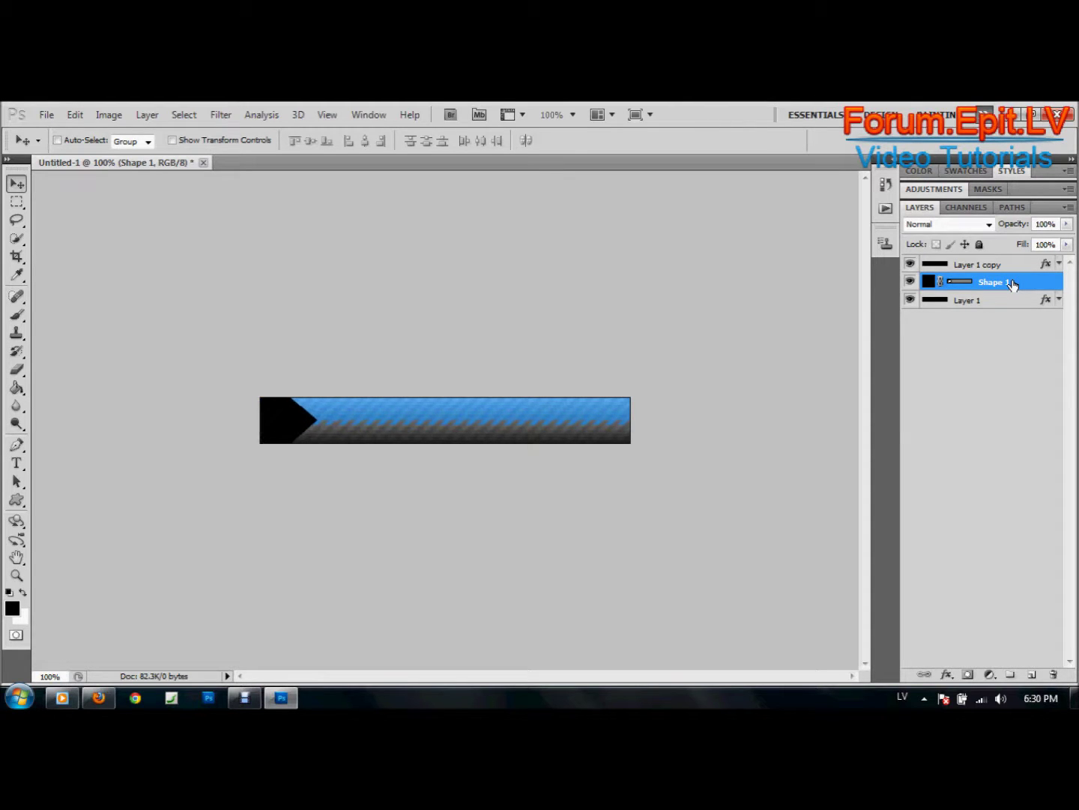
pyautogui.click(1023, 283)
pyautogui.doubleClick(1023, 283)
pyautogui.click(1010, 197)
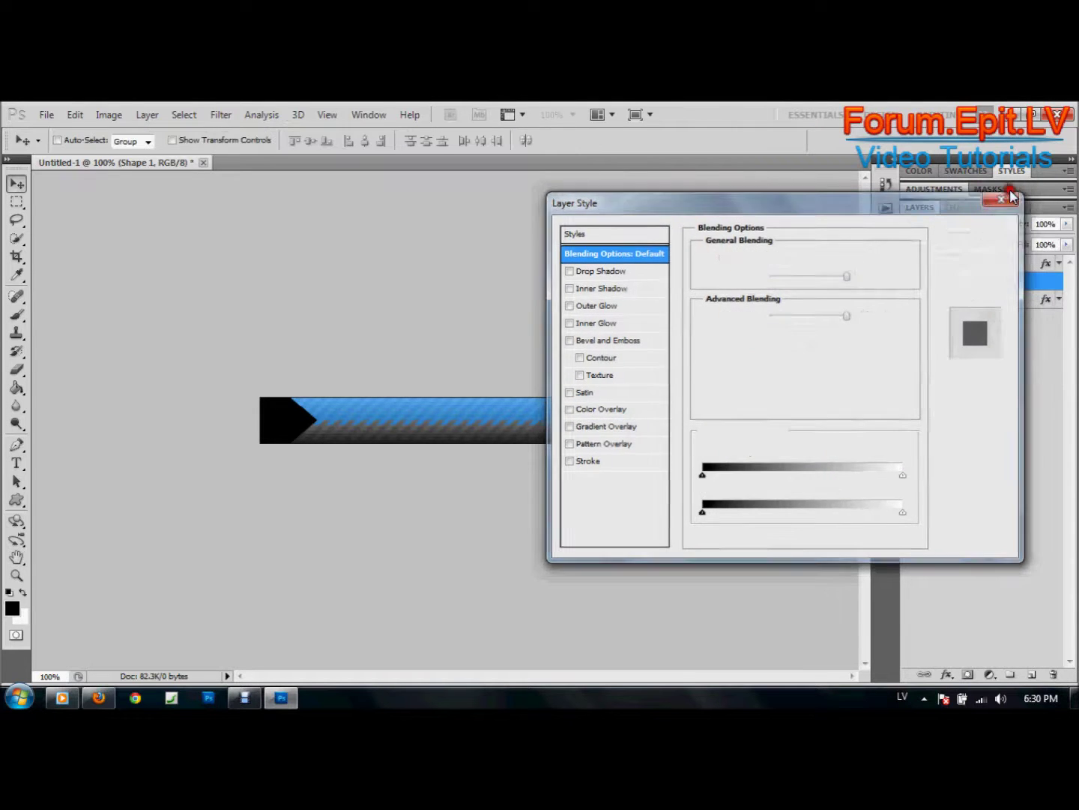
# Try several light, green and blue preset layer styles, including button9, on the pentagon in Shape 1.
pyautogui.click(1051, 168)
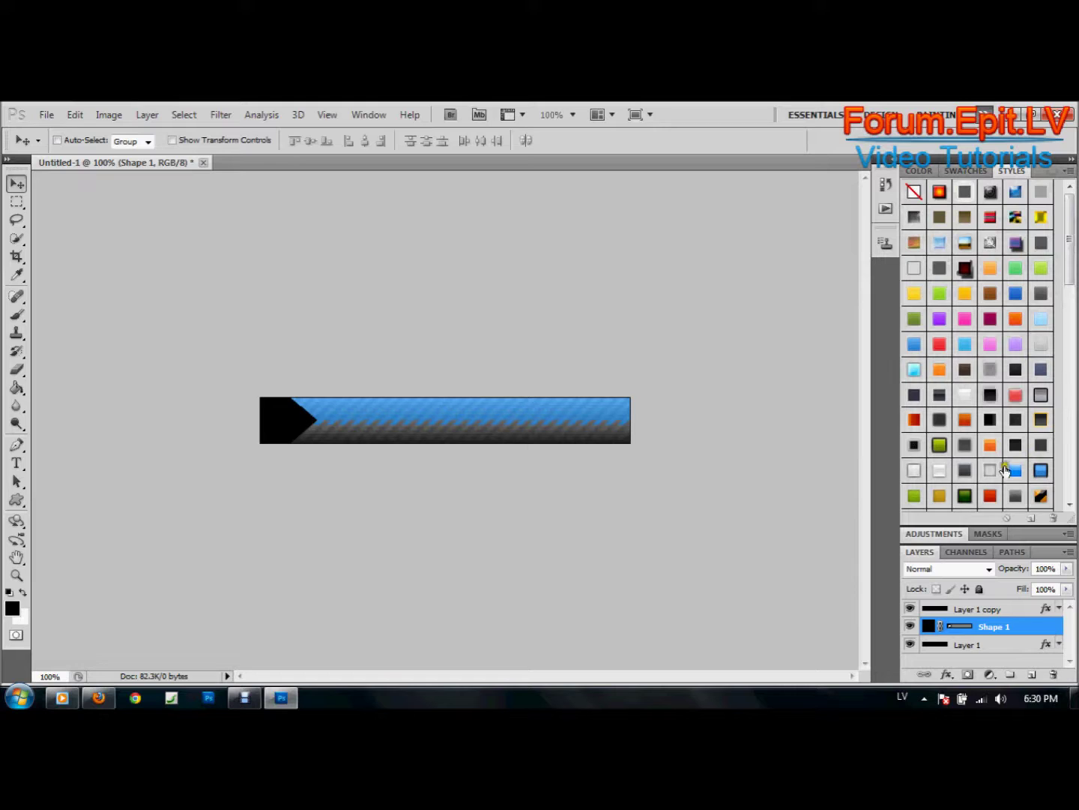
pyautogui.click(990, 469)
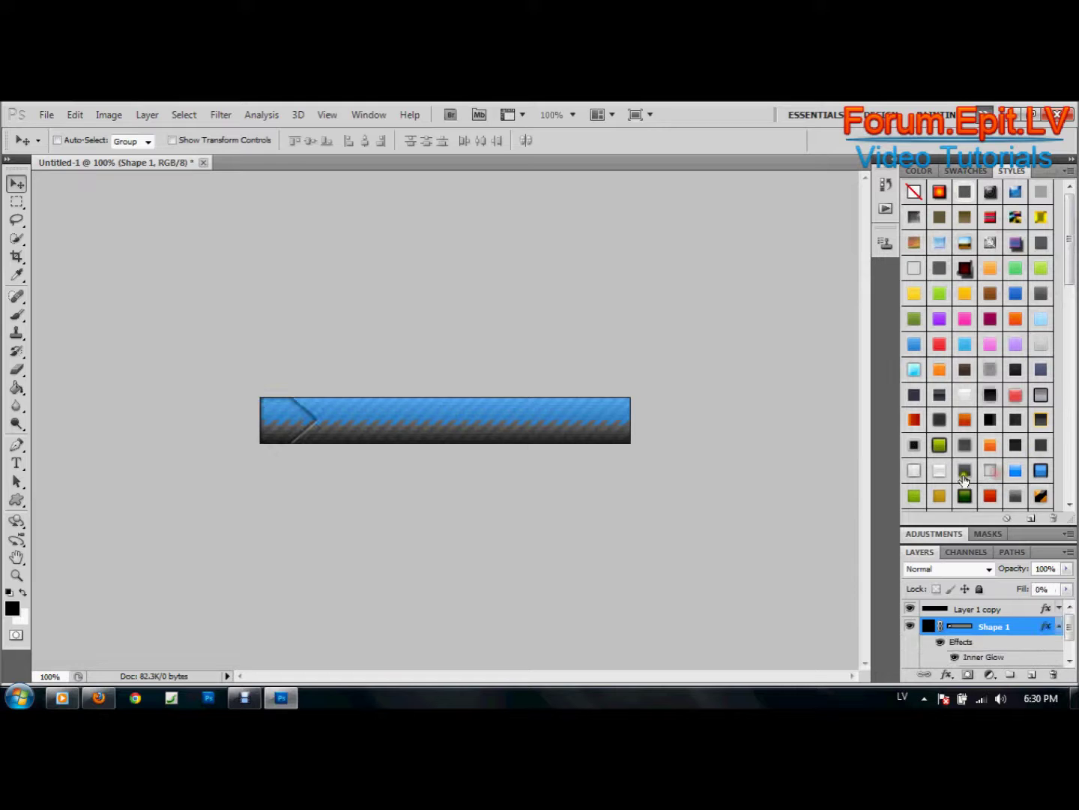
pyautogui.click(914, 471)
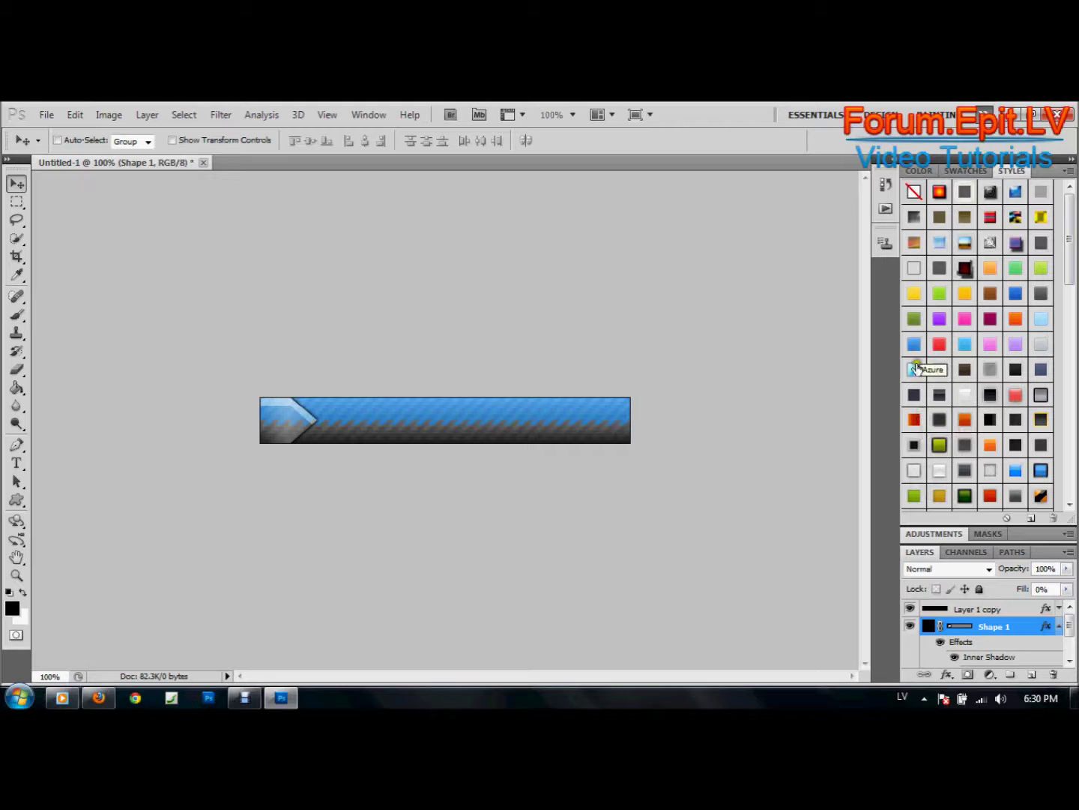
pyautogui.click(915, 346)
pyautogui.click(914, 322)
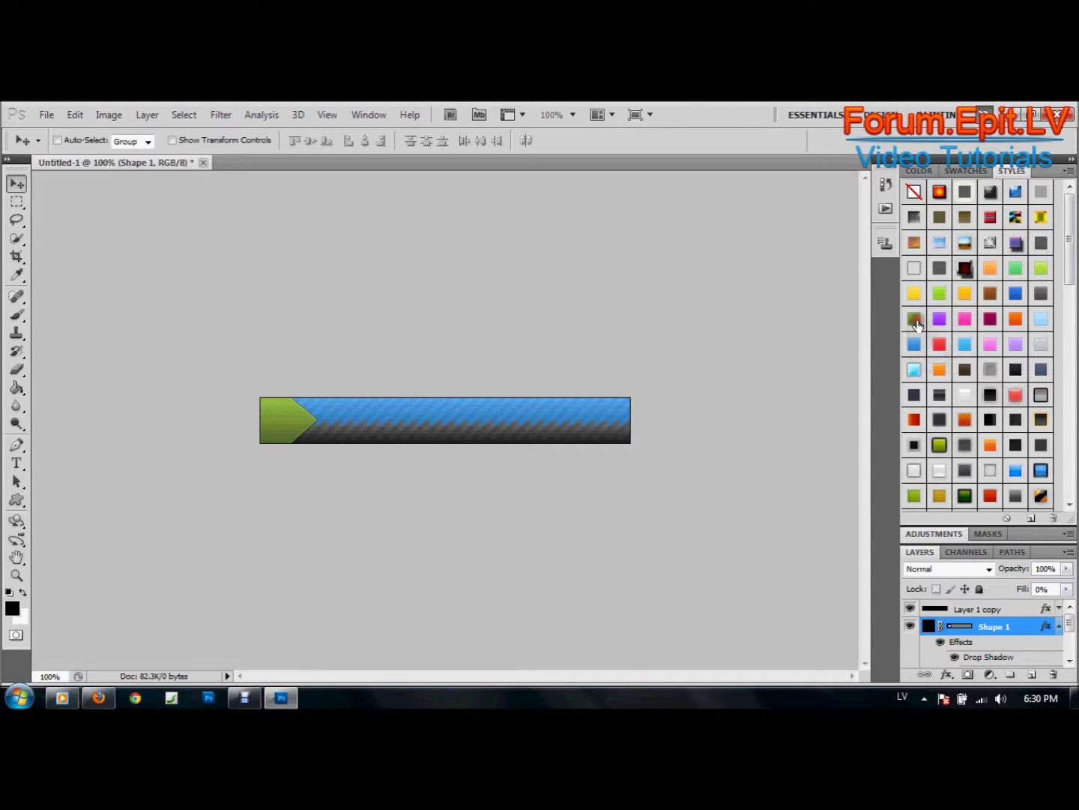
pyautogui.moveTo(1071, 269); pyautogui.dragTo(1075, 342)
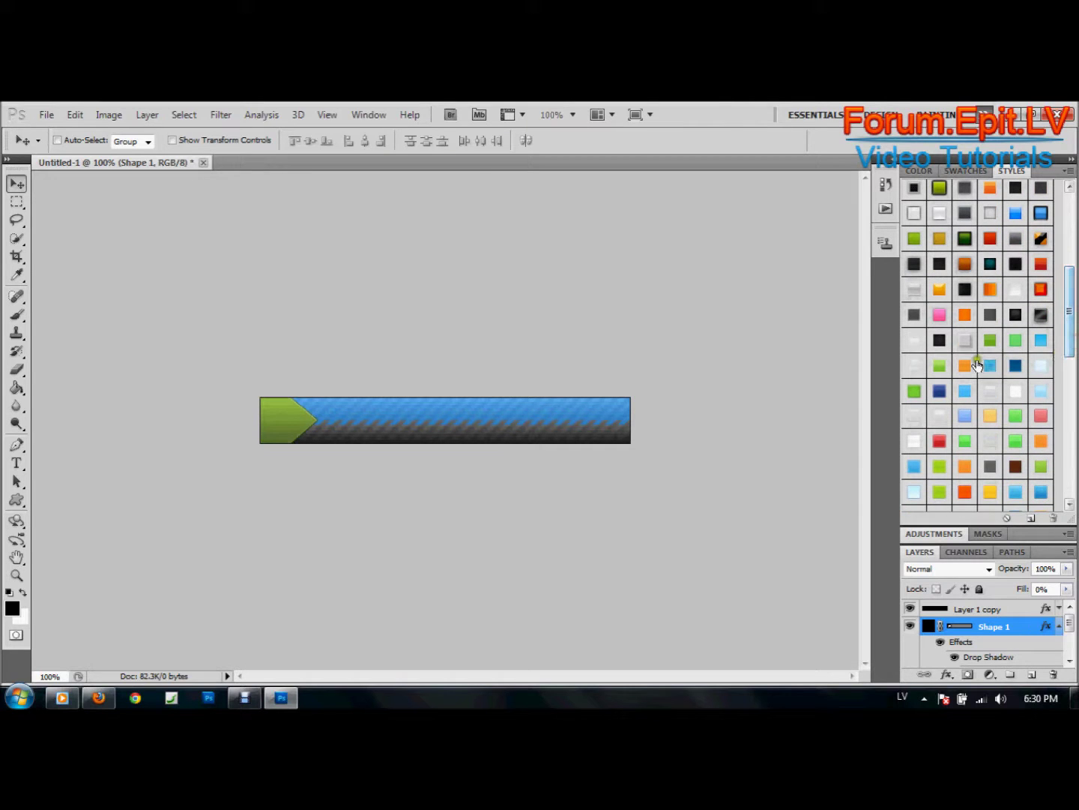
pyautogui.click(965, 365)
pyautogui.click(965, 389)
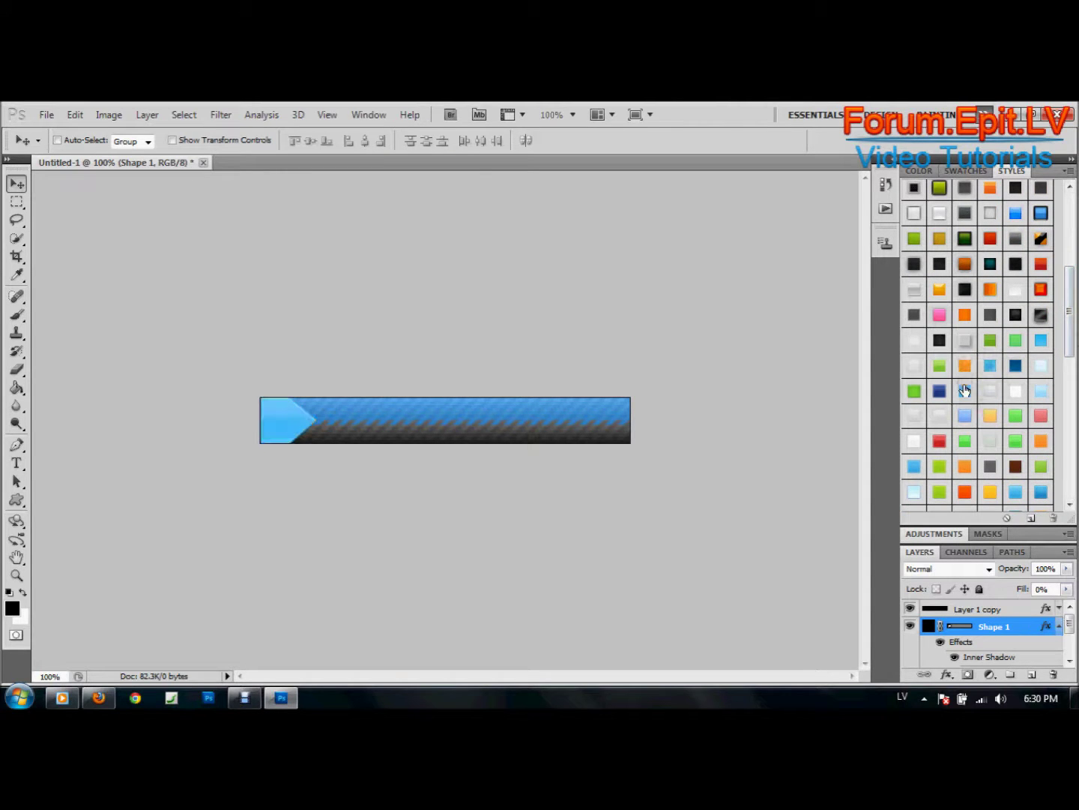
pyautogui.click(940, 391)
pyautogui.click(912, 392)
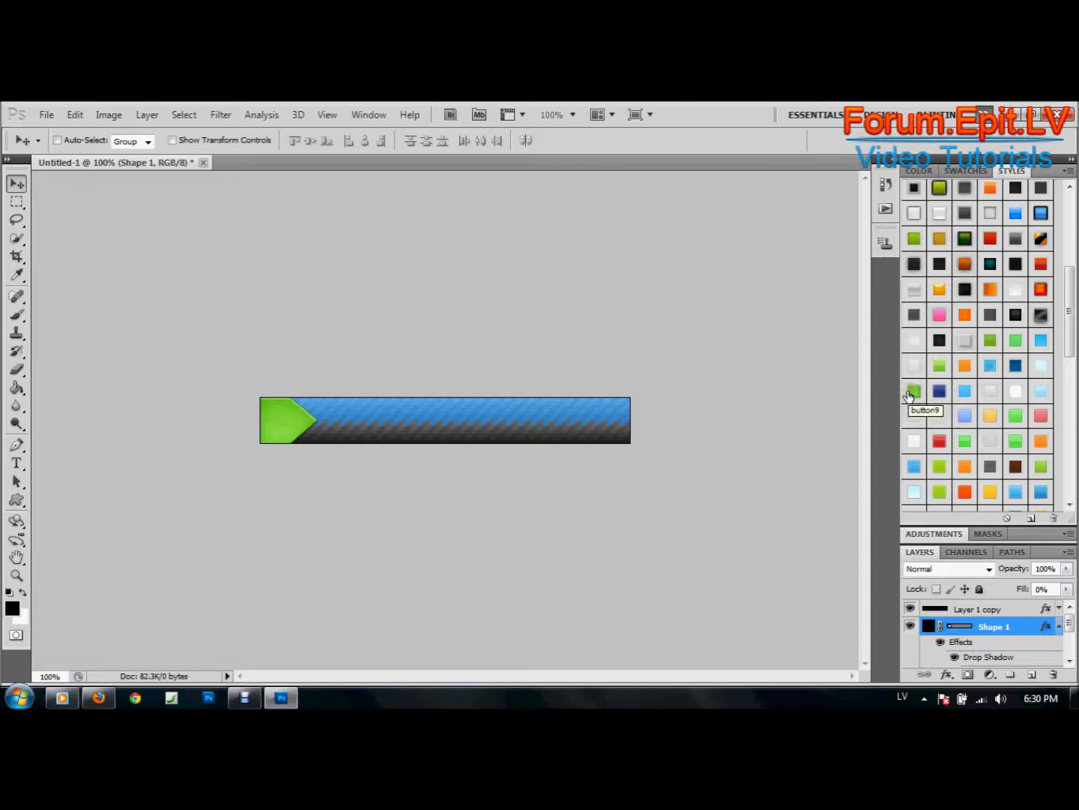
pyautogui.click(914, 441)
pyautogui.click(916, 491)
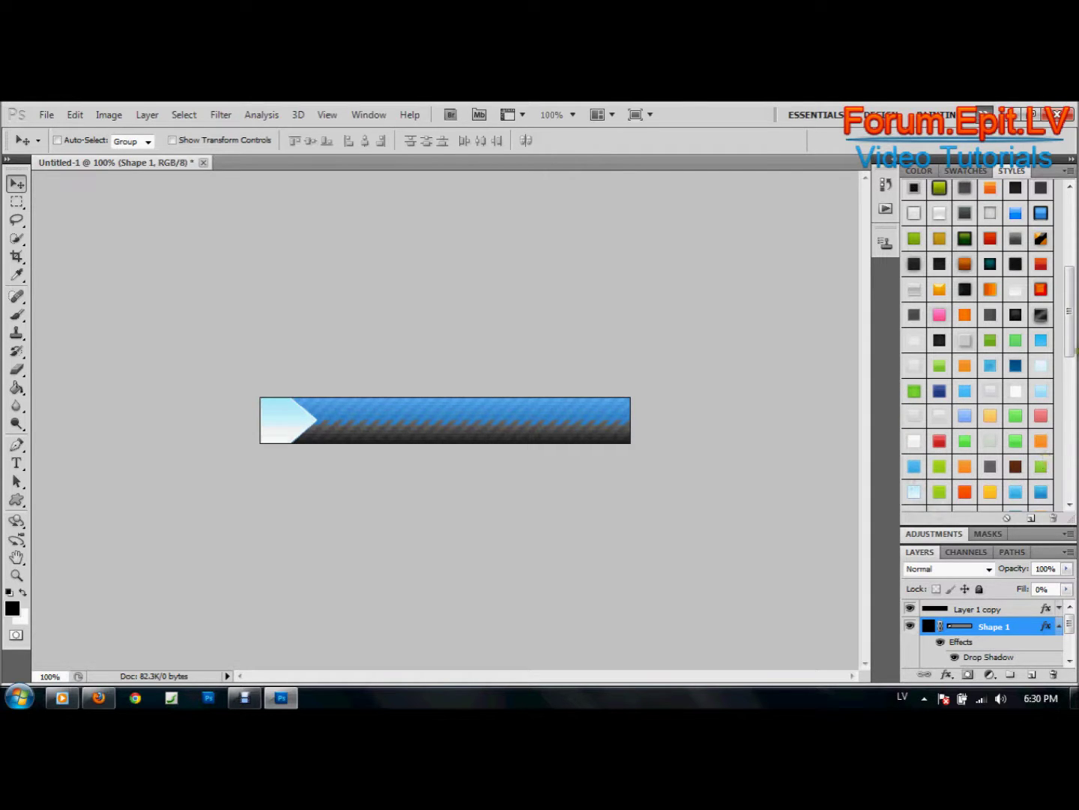
# Try black, blue and dark grey presets from further down the style library on the pentagon in Shape 1.
pyautogui.moveTo(1075, 327); pyautogui.dragTo(1074, 345)
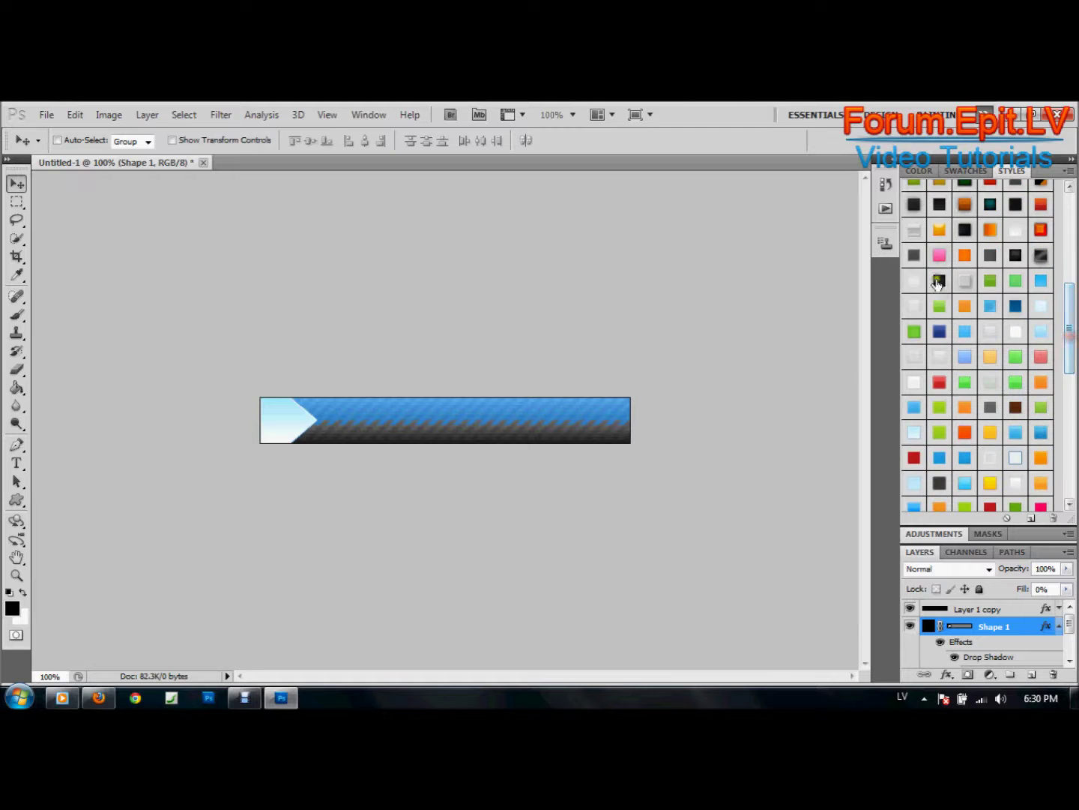
pyautogui.click(937, 280)
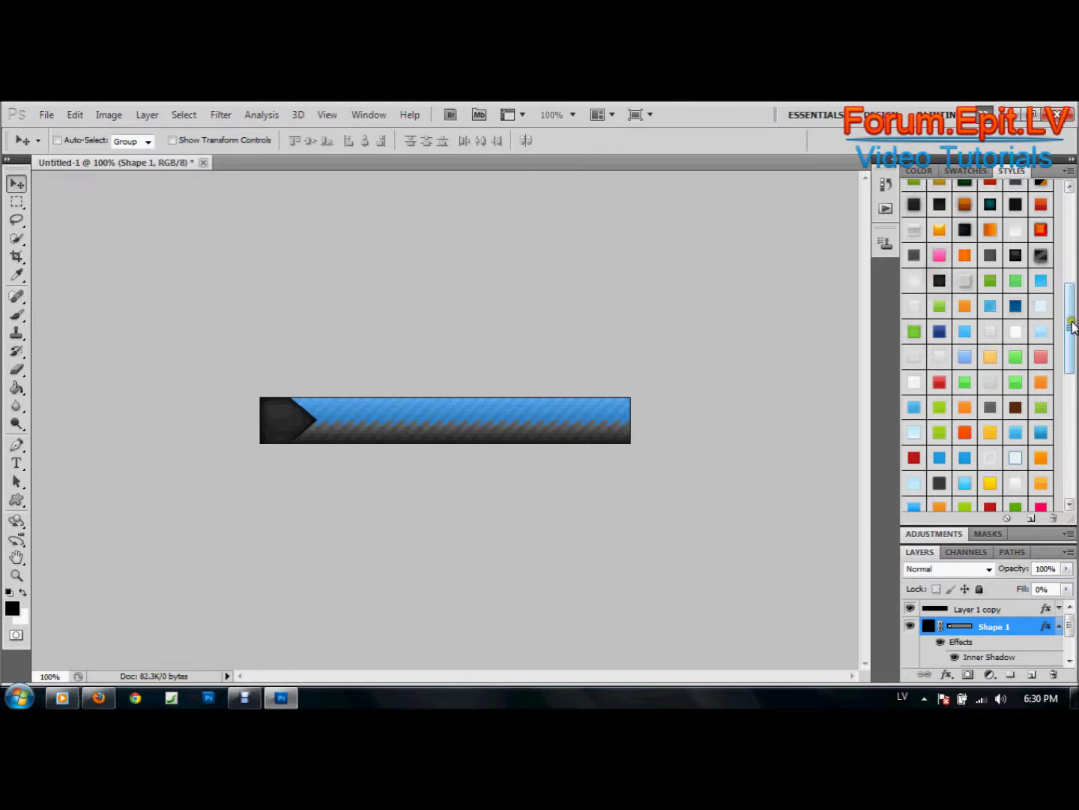
pyautogui.moveTo(1073, 328); pyautogui.dragTo(1072, 392)
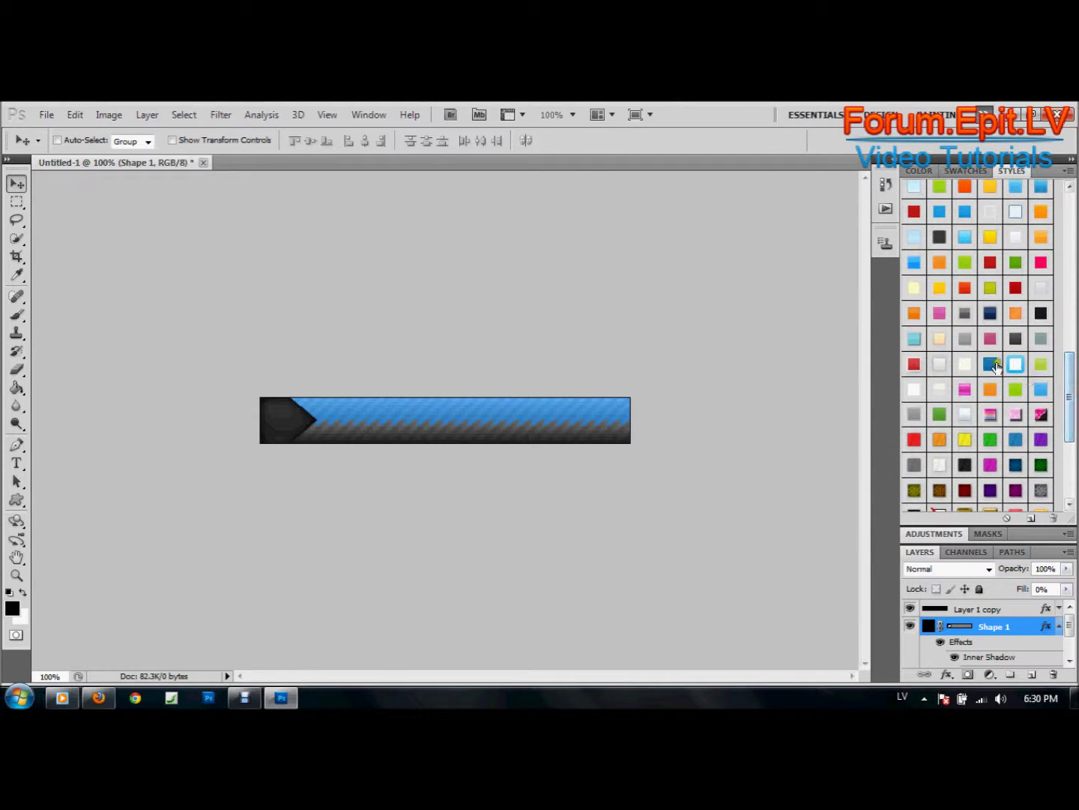
pyautogui.click(993, 364)
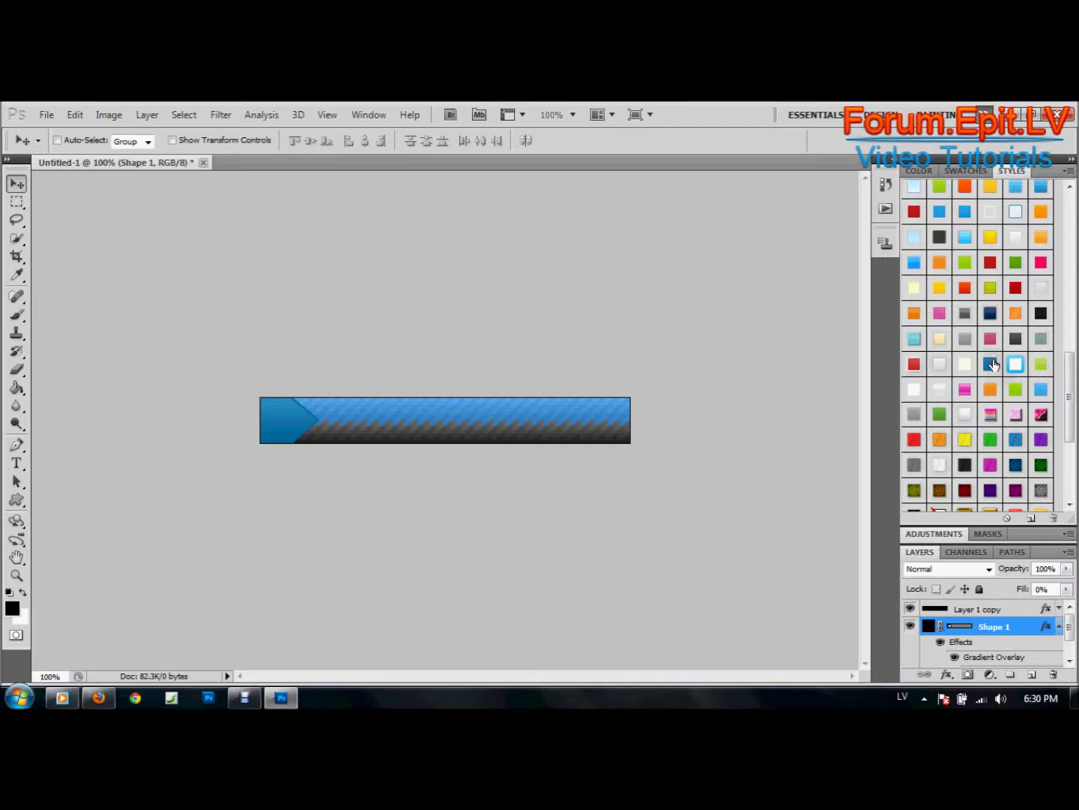
pyautogui.click(1017, 390)
pyautogui.click(1043, 391)
pyautogui.moveTo(1074, 415); pyautogui.dragTo(1072, 470)
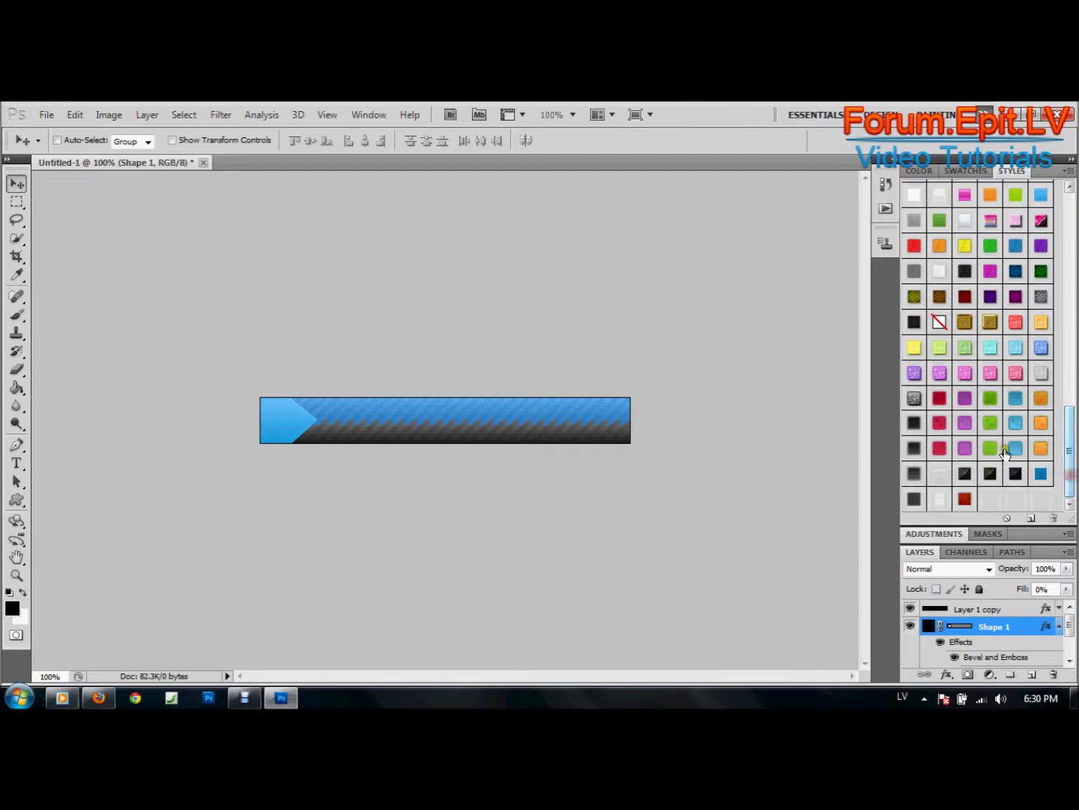
pyautogui.click(916, 324)
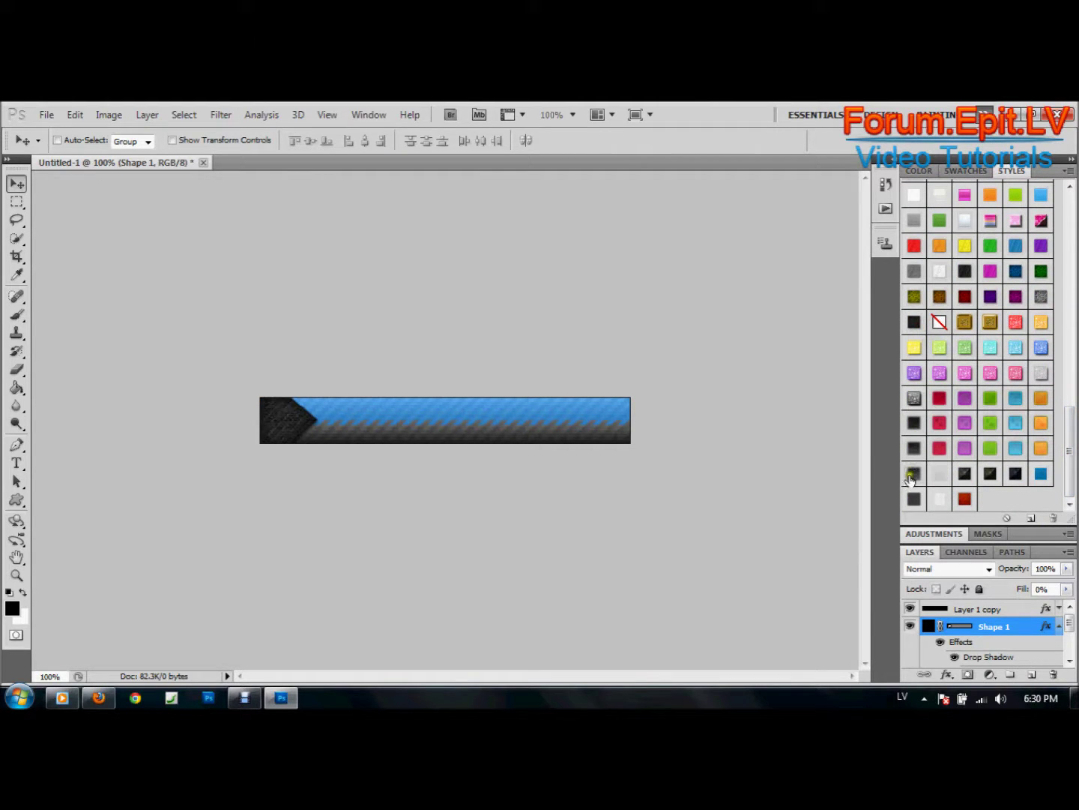
pyautogui.click(915, 500)
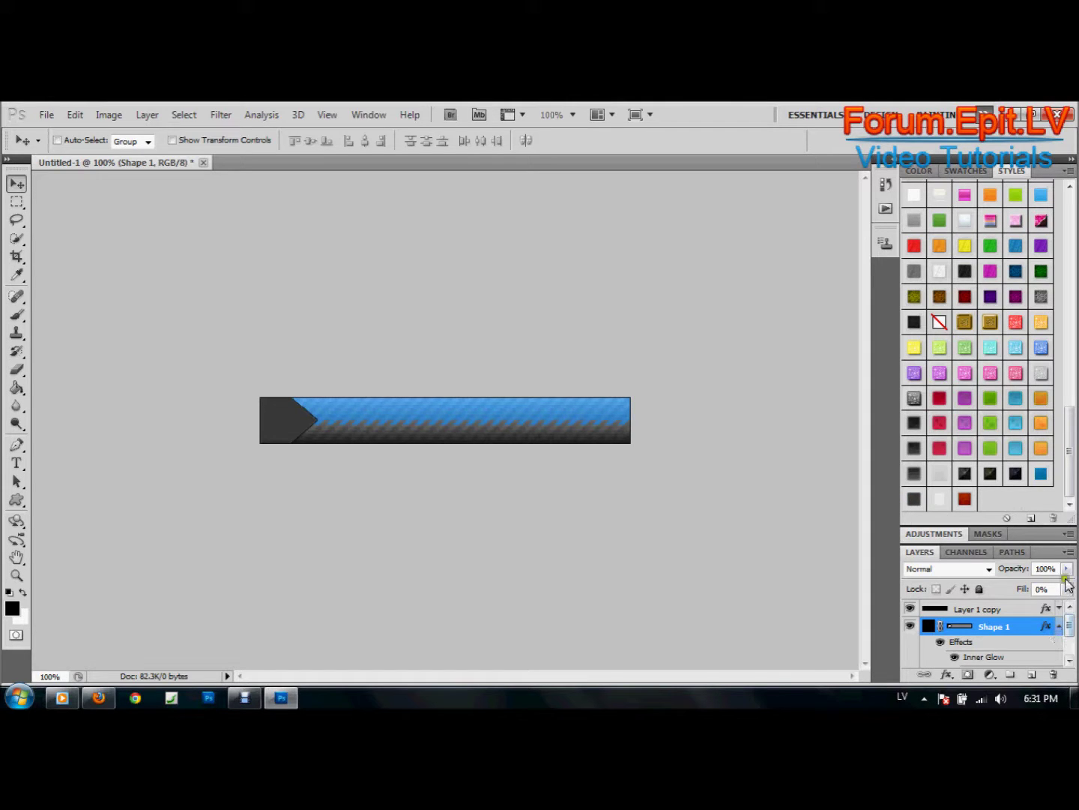
# Enlarge the layer list, collapse Shape 1's effects and apply the blue Style 20 preset to the pentagon.
pyautogui.moveTo(1046, 541); pyautogui.dragTo(1024, 394)
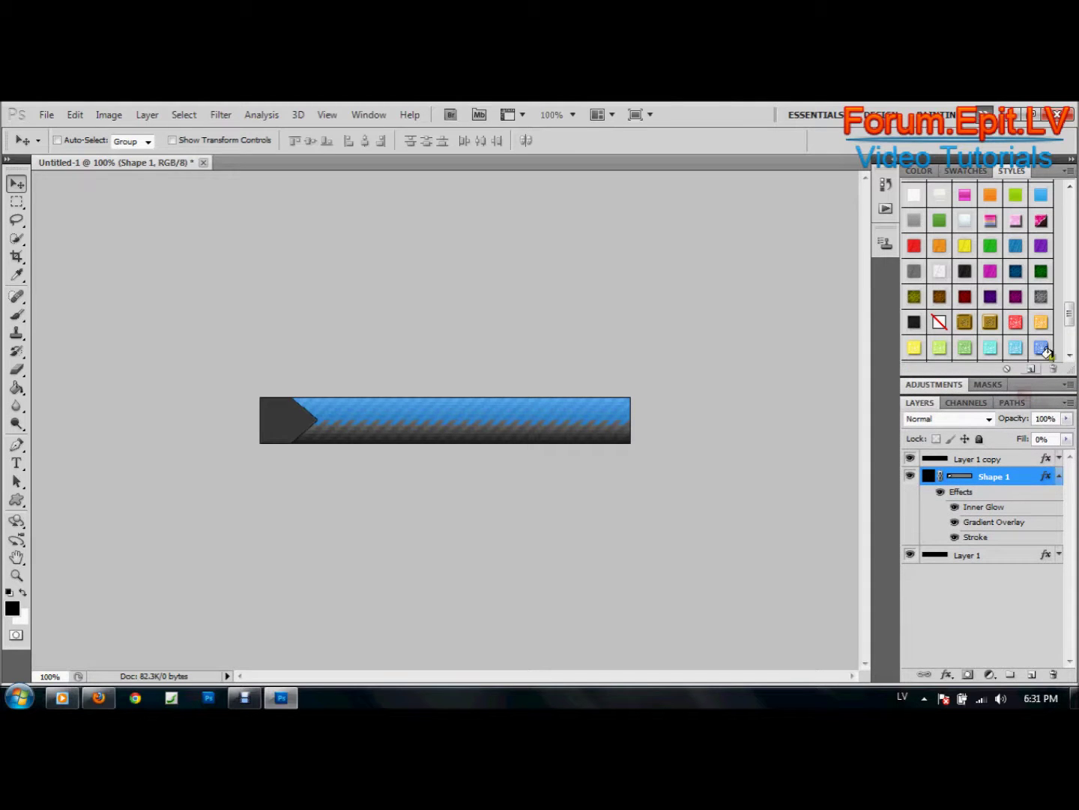
pyautogui.click(1059, 477)
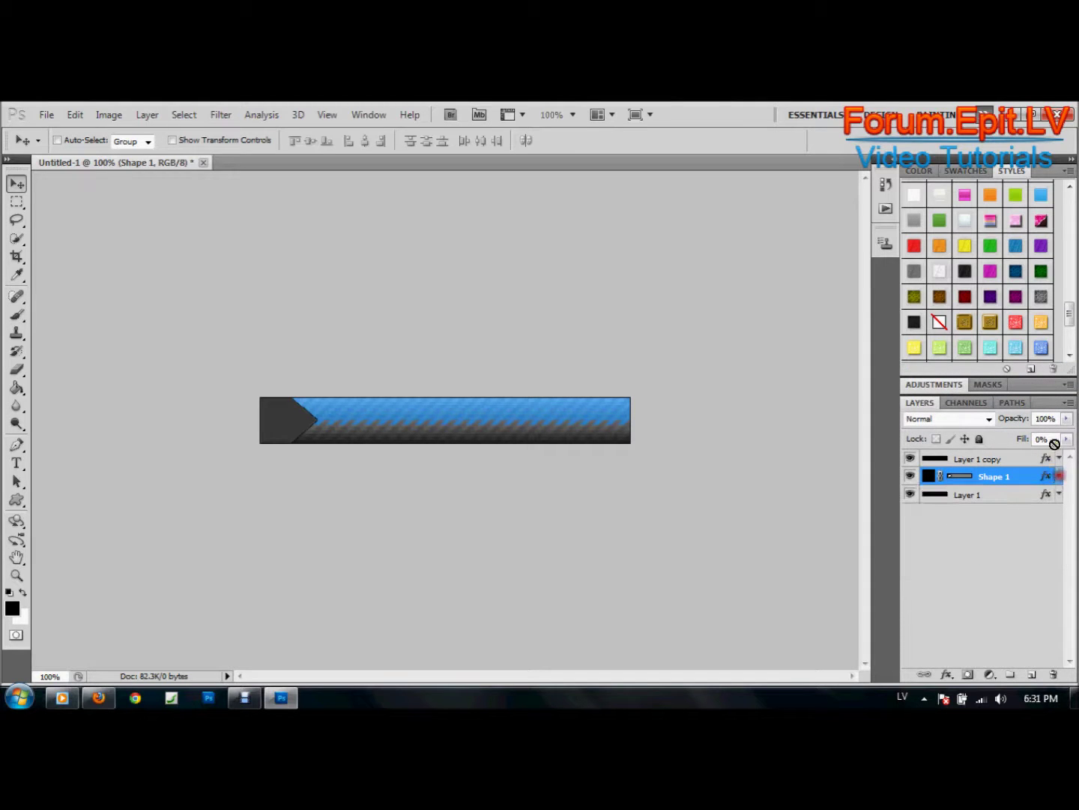
pyautogui.moveTo(1071, 318); pyautogui.dragTo(1071, 331)
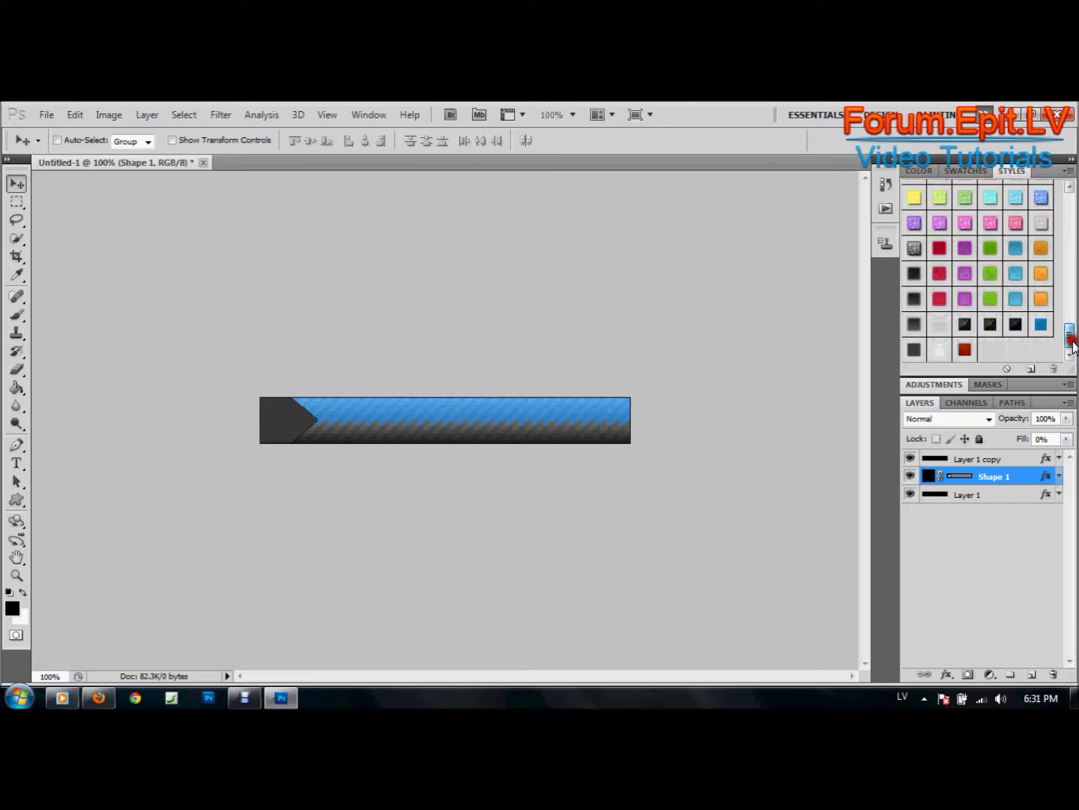
pyautogui.click(958, 324)
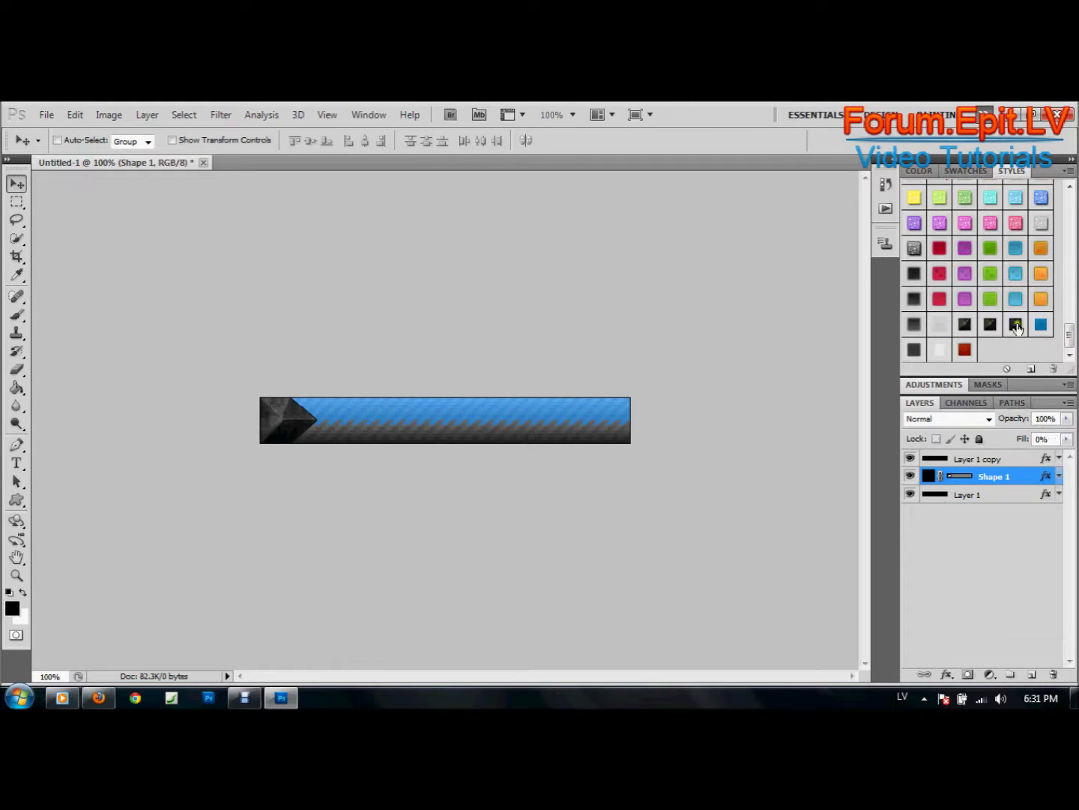
pyautogui.click(1039, 324)
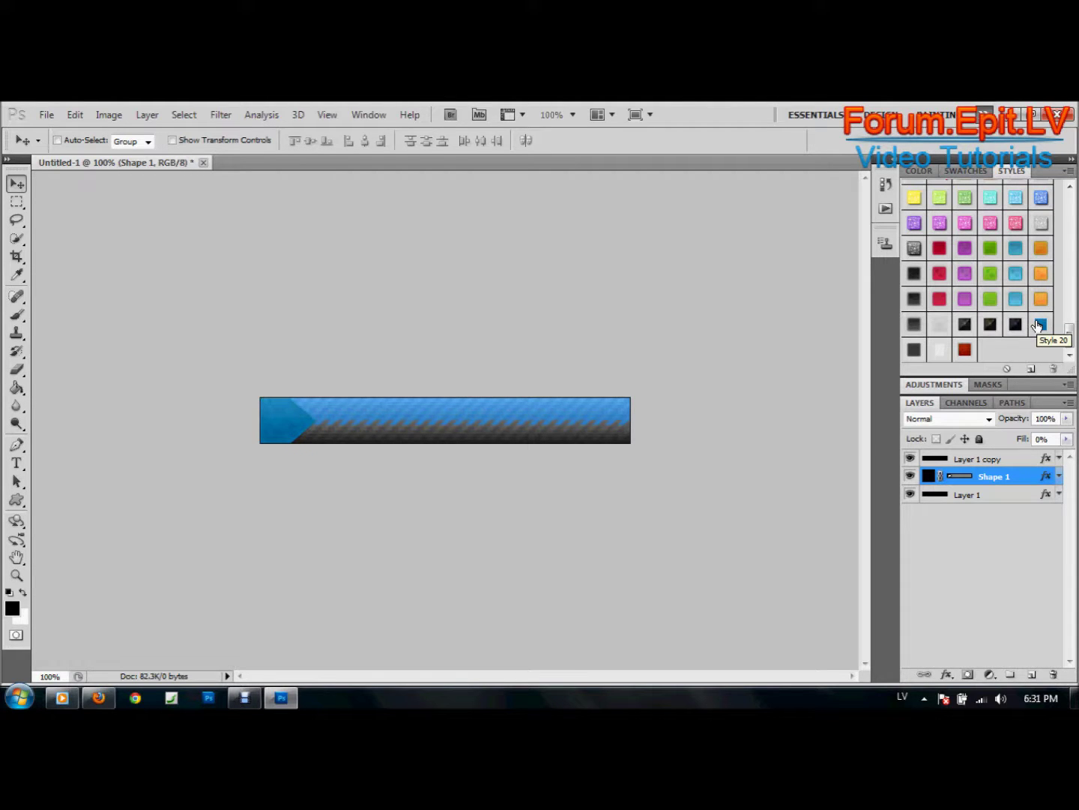
# Set Shape 1's drop shadow to 100% opacity, a 180° angle and Normal blend mode.
pyautogui.doubleClick(1025, 475)
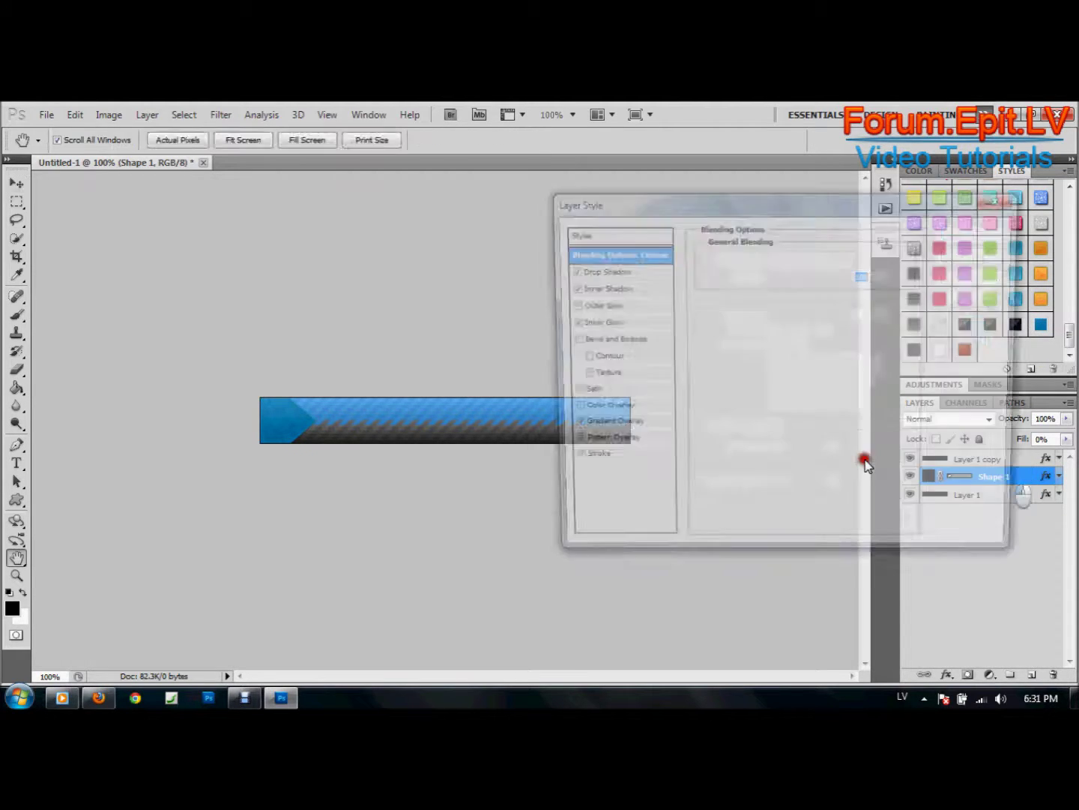
pyautogui.click(603, 444)
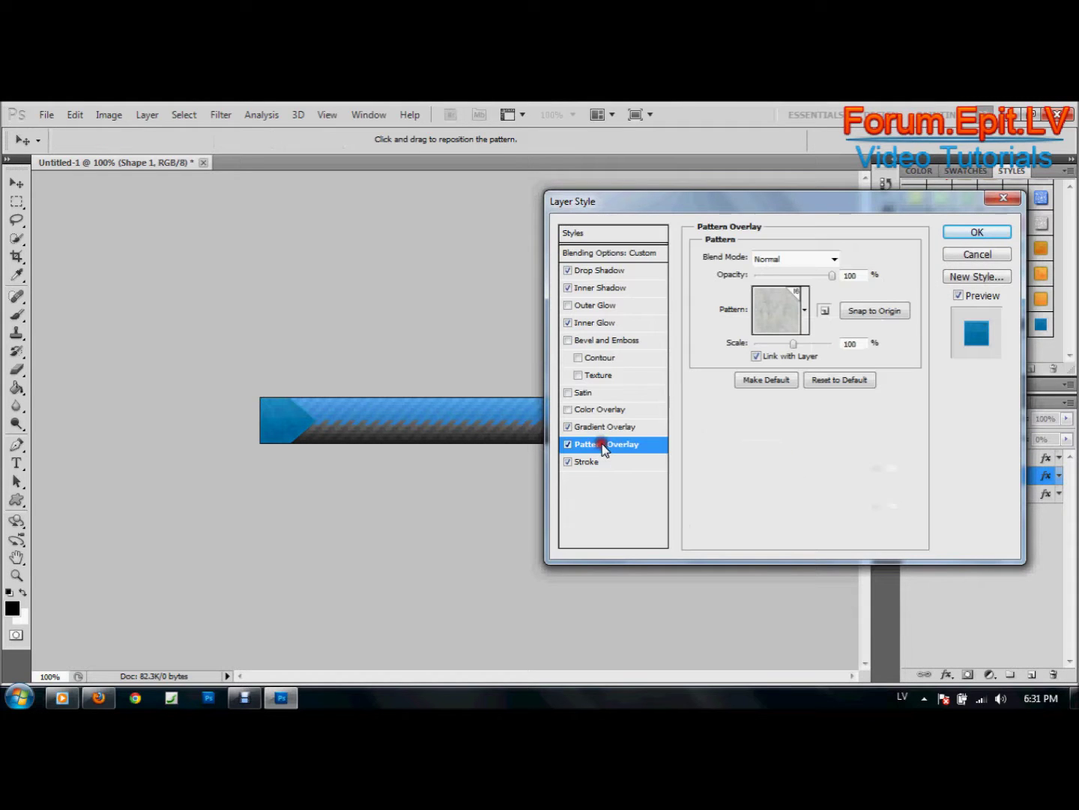
pyautogui.click(592, 269)
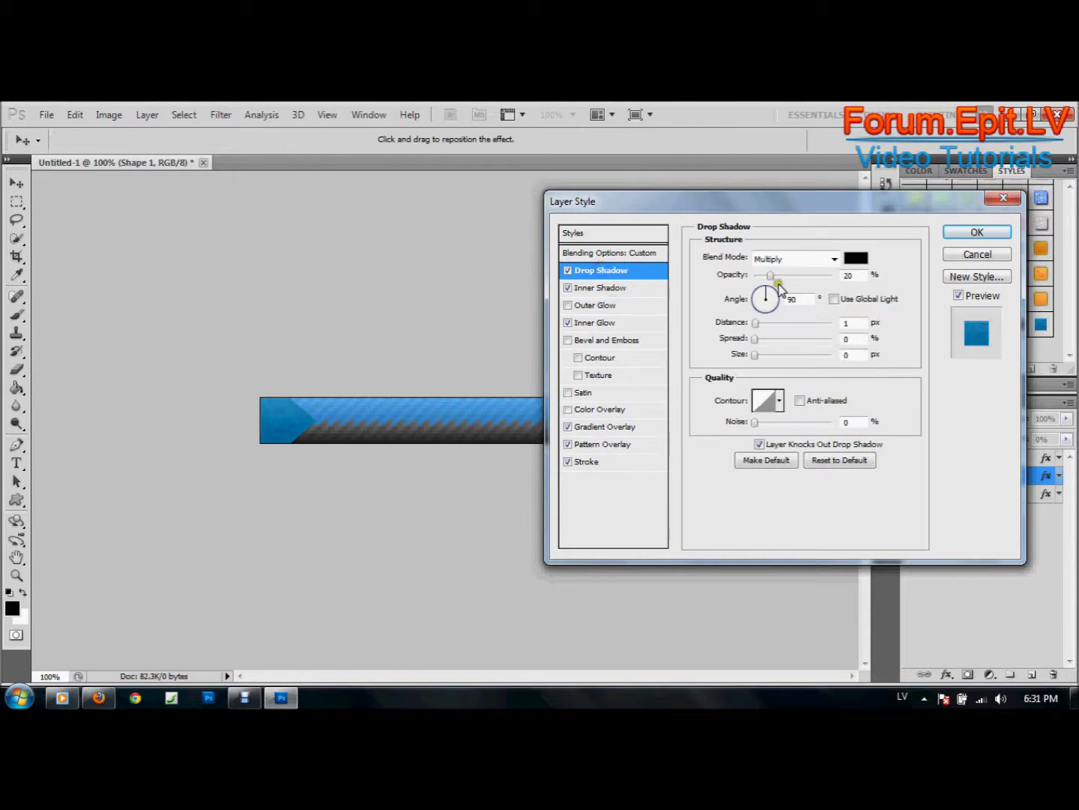
pyautogui.moveTo(771, 275); pyautogui.dragTo(894, 270)
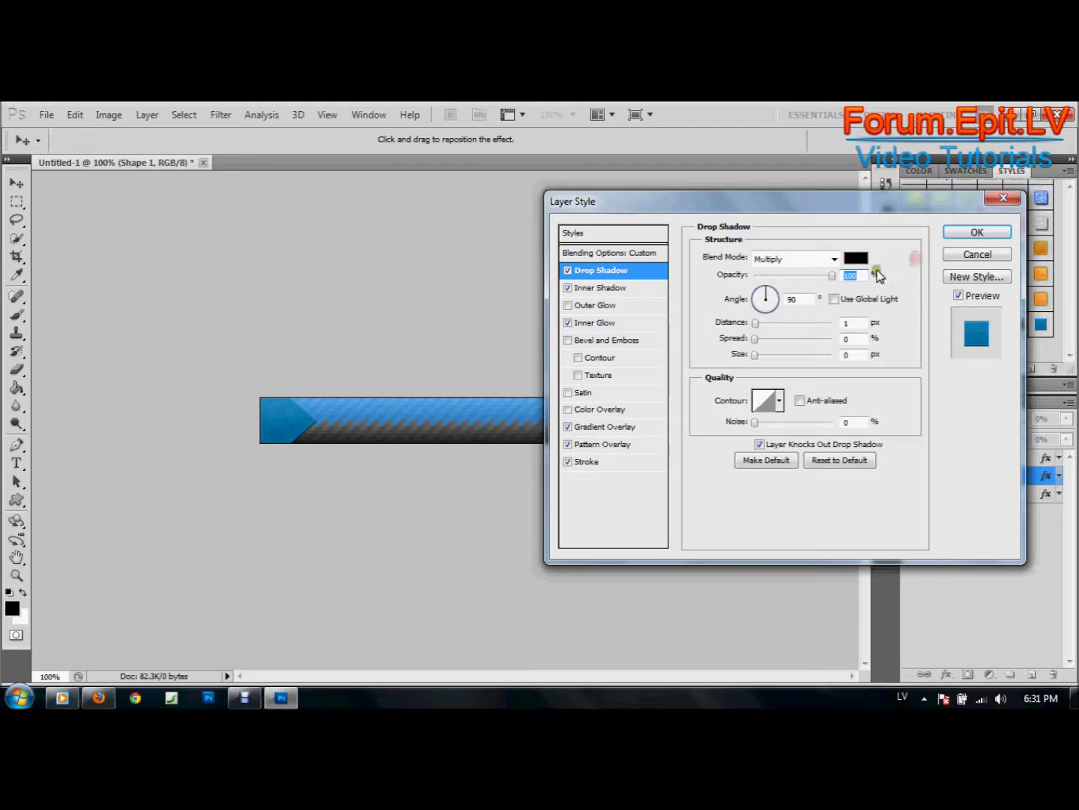
pyautogui.moveTo(765, 298); pyautogui.dragTo(756, 302)
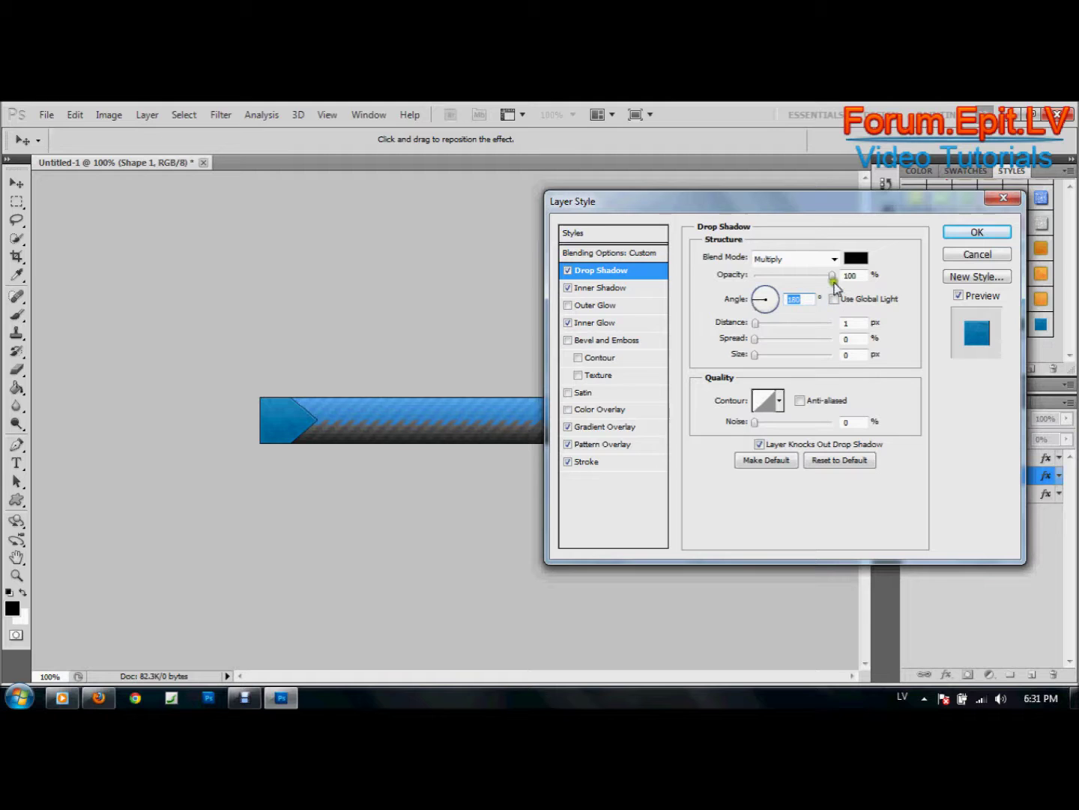
pyautogui.click(834, 260)
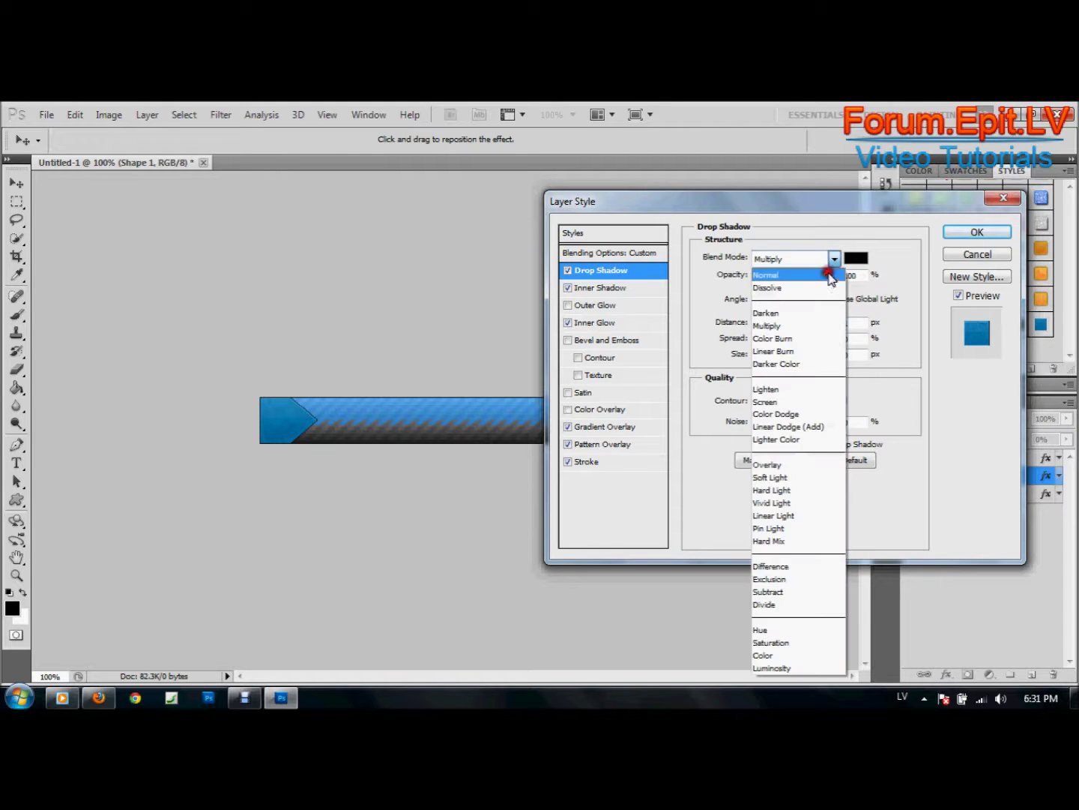
pyautogui.click(828, 274)
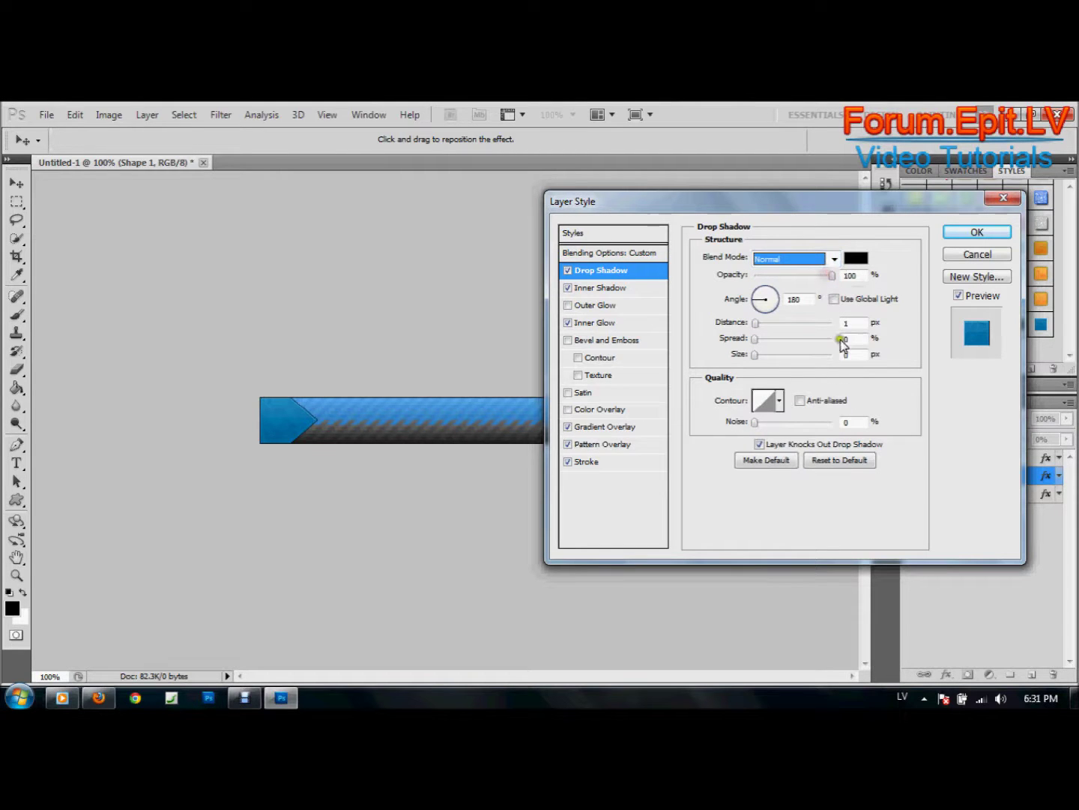
# Set the drop shadow's size and distance to 2 px each and apply the layer style.
pyautogui.click(833, 354)
pyautogui.write('2')
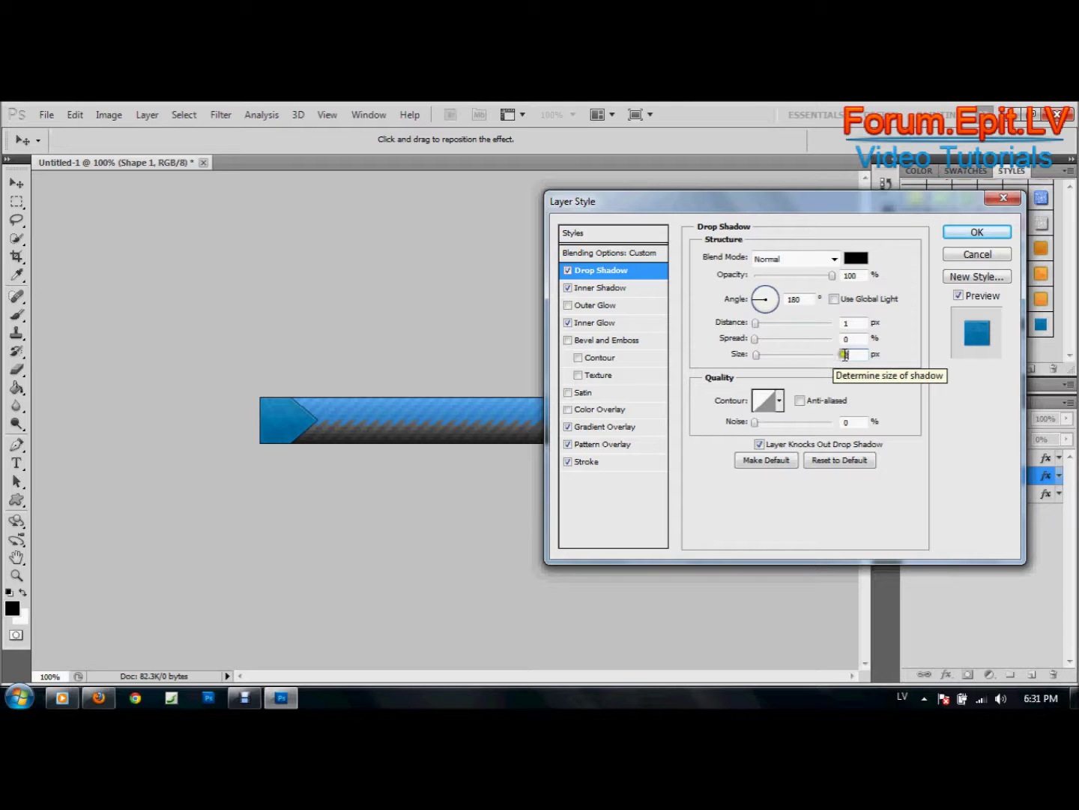
pyautogui.click(847, 323)
pyautogui.moveTo(845, 322); pyautogui.dragTo(837, 328)
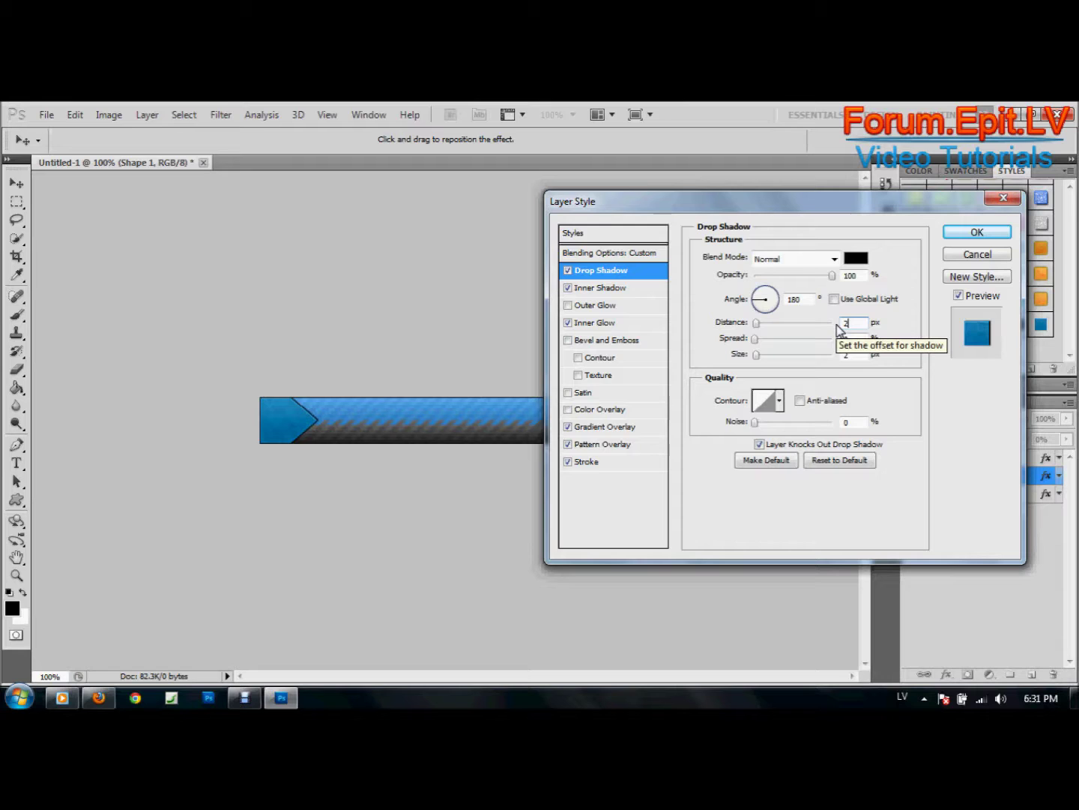
pyautogui.click(976, 232)
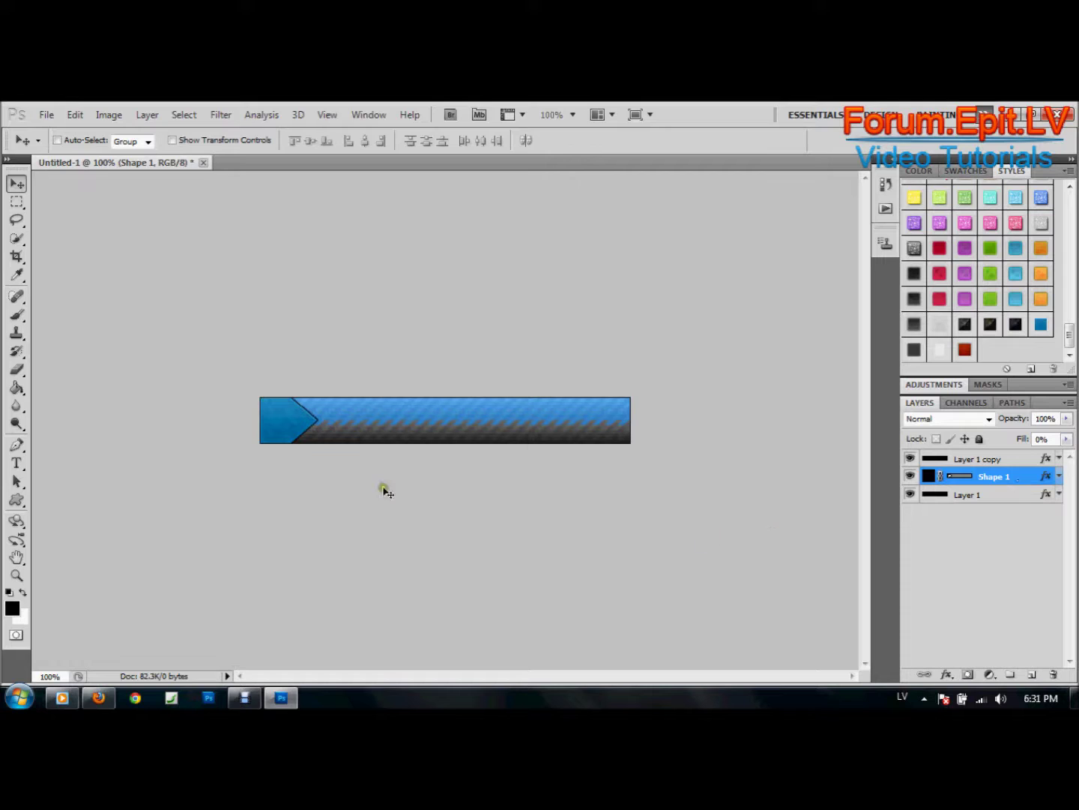
# Add the text "M.R." over the pentagon at the banner's left end.
pyautogui.click(18, 464)
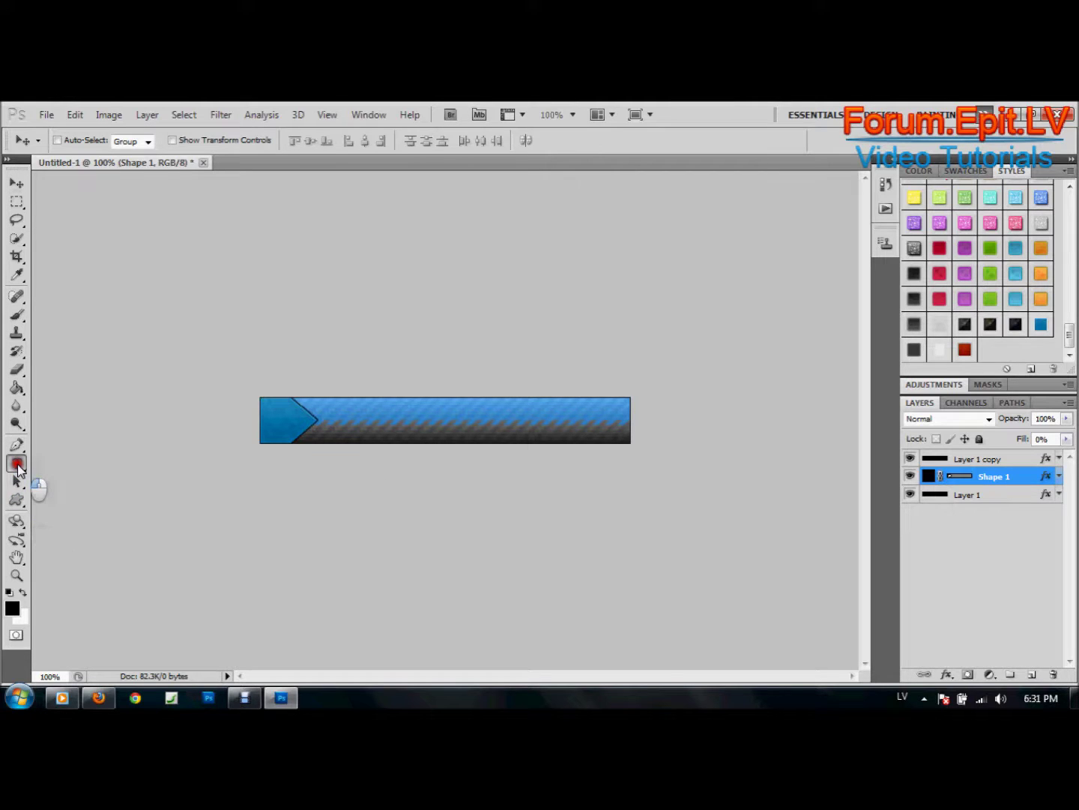
pyautogui.click(275, 416)
pyautogui.write('M.R.')
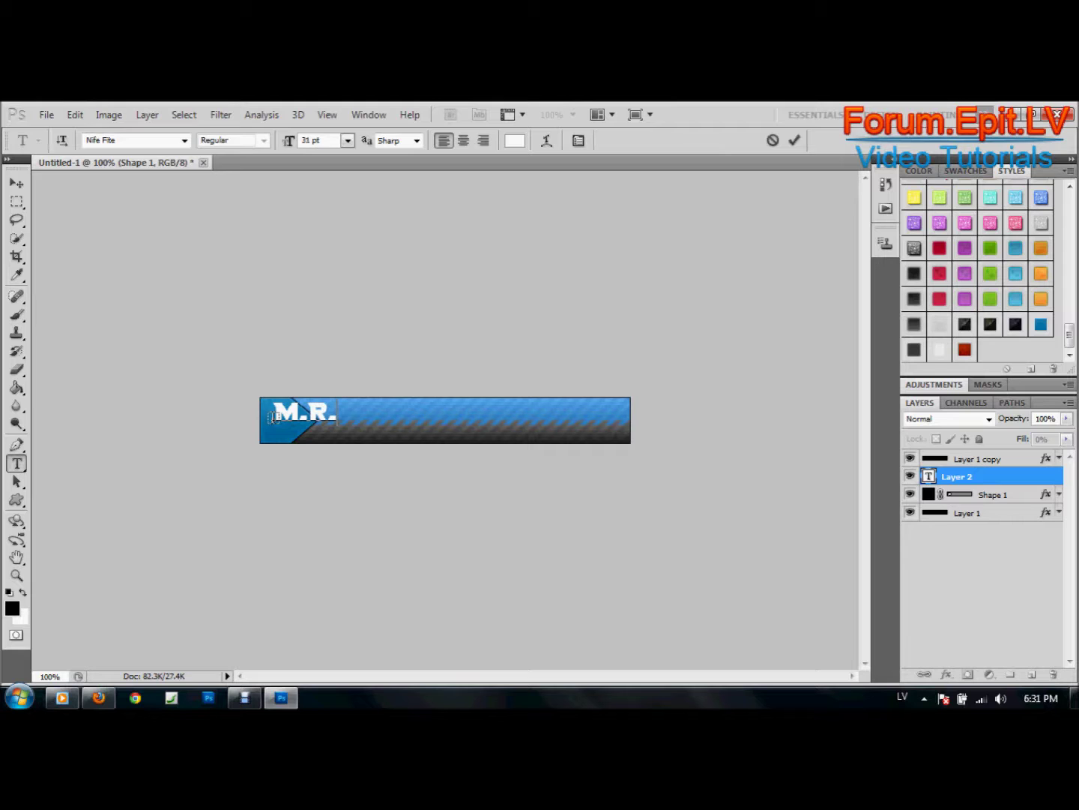
# Select the whole M.R. text and set its font size to 23 pt.
pyautogui.moveTo(273, 412); pyautogui.dragTo(337, 420)
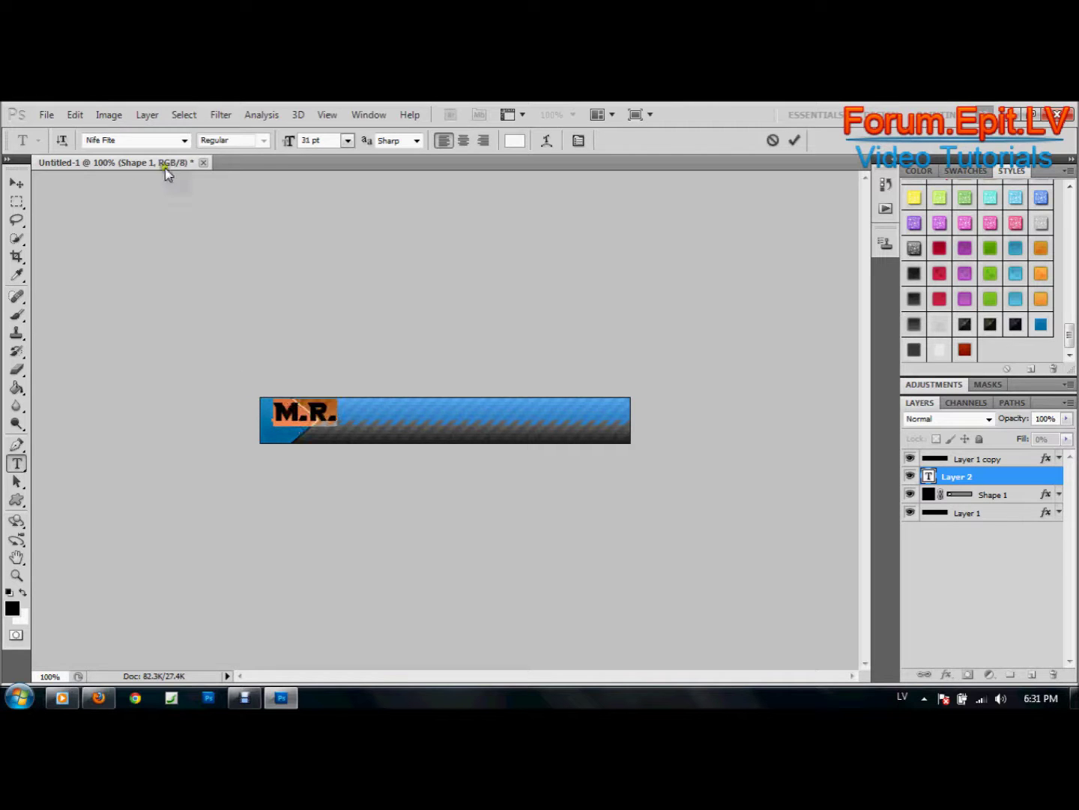
pyautogui.hotkey('ctrl', 'h')
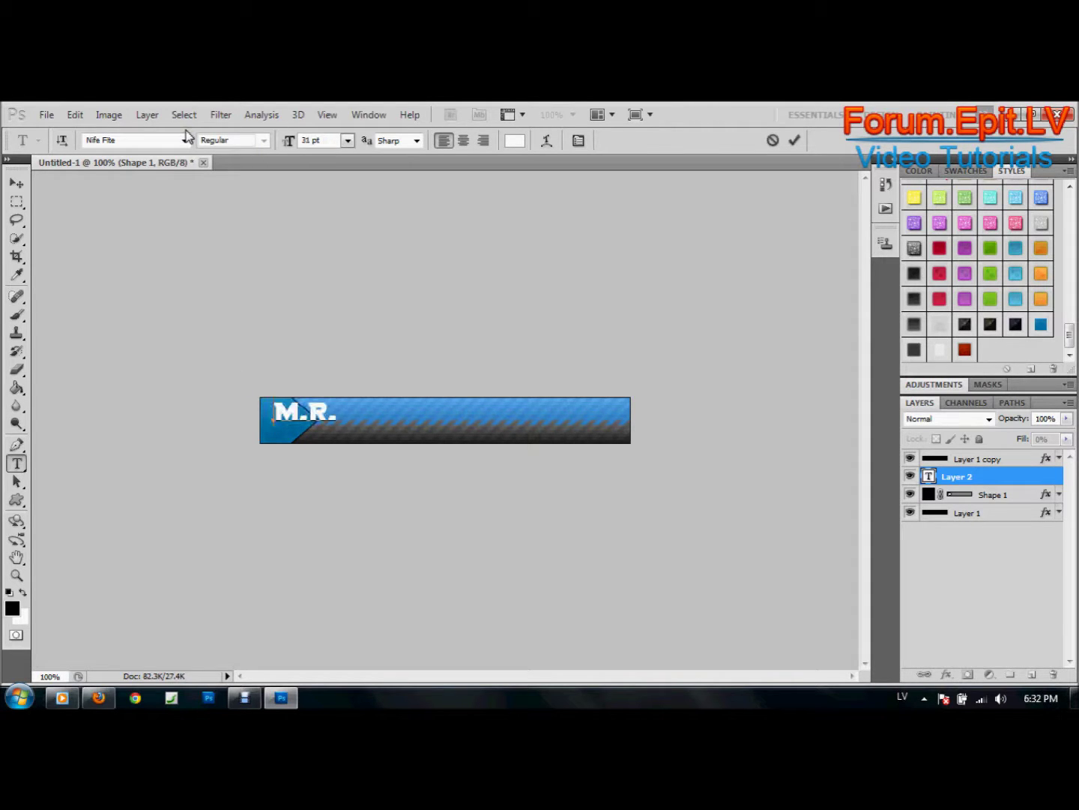
pyautogui.doubleClick(294, 404)
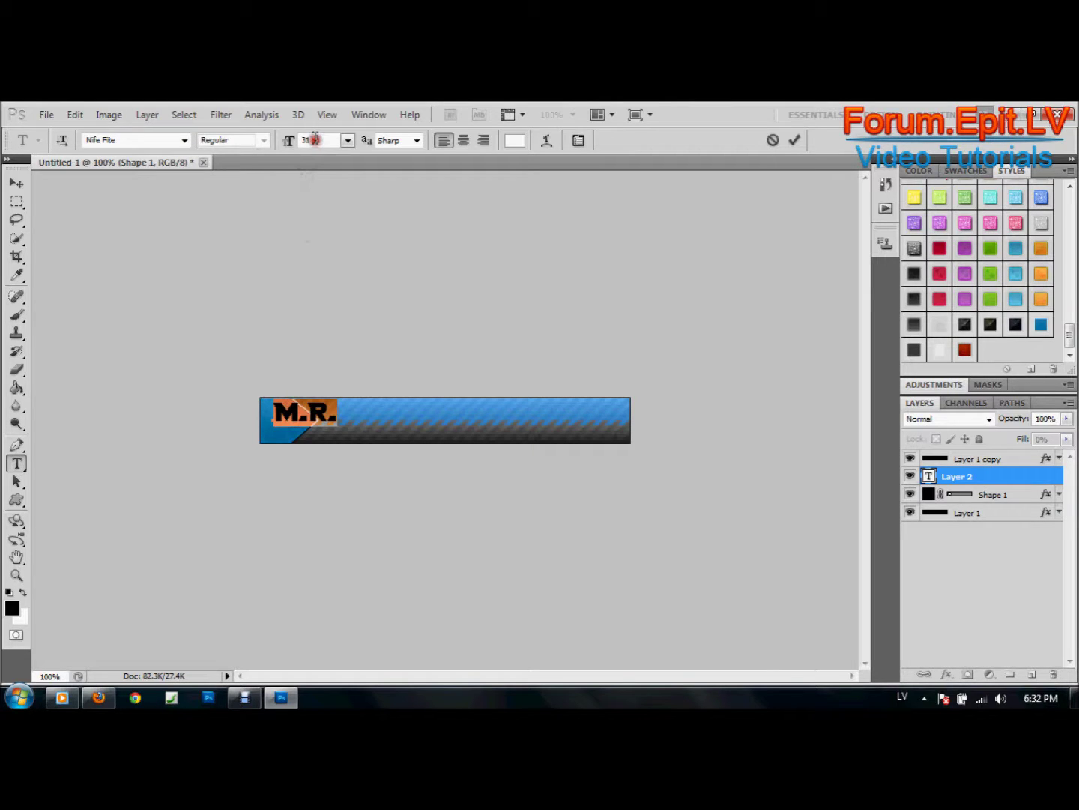
pyautogui.press('Down')
pyautogui.press('Down')
pyautogui.press('Down')
pyautogui.press('Down')
pyautogui.press('Down')
pyautogui.press('Down')
pyautogui.press('Down')
pyautogui.press('Down')
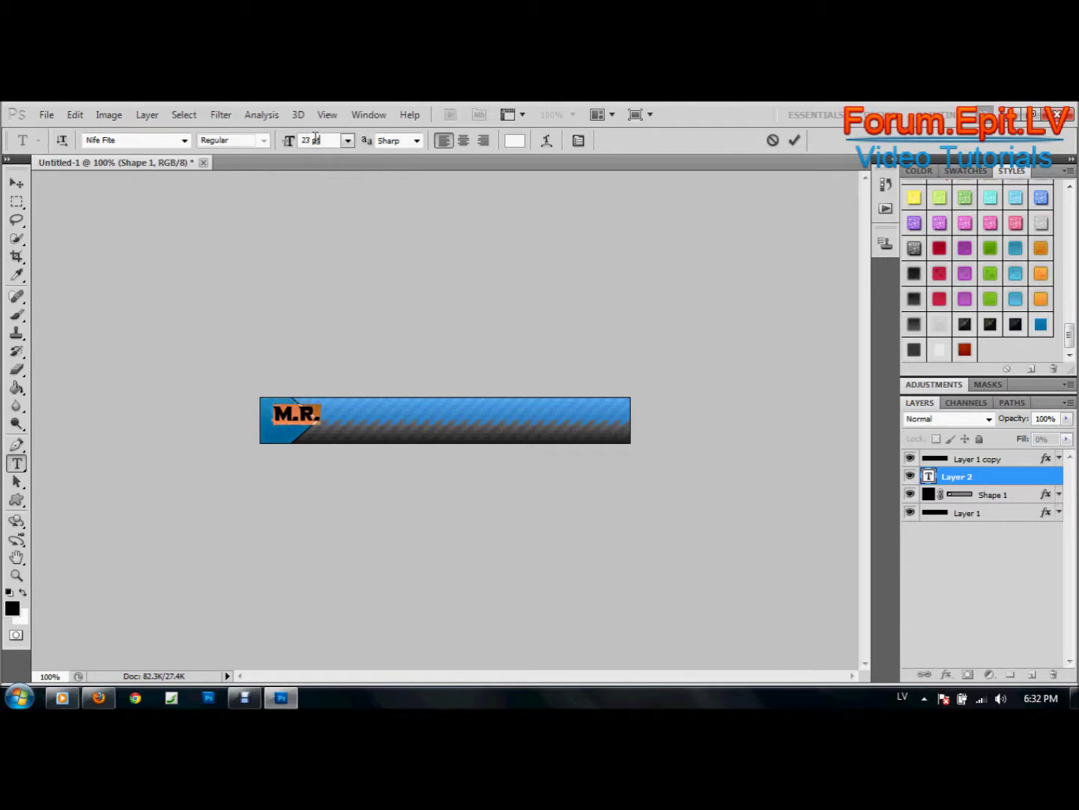
# Move the M.R. text so it sits inside the pentagon at the banner's left end.
pyautogui.click(17, 184)
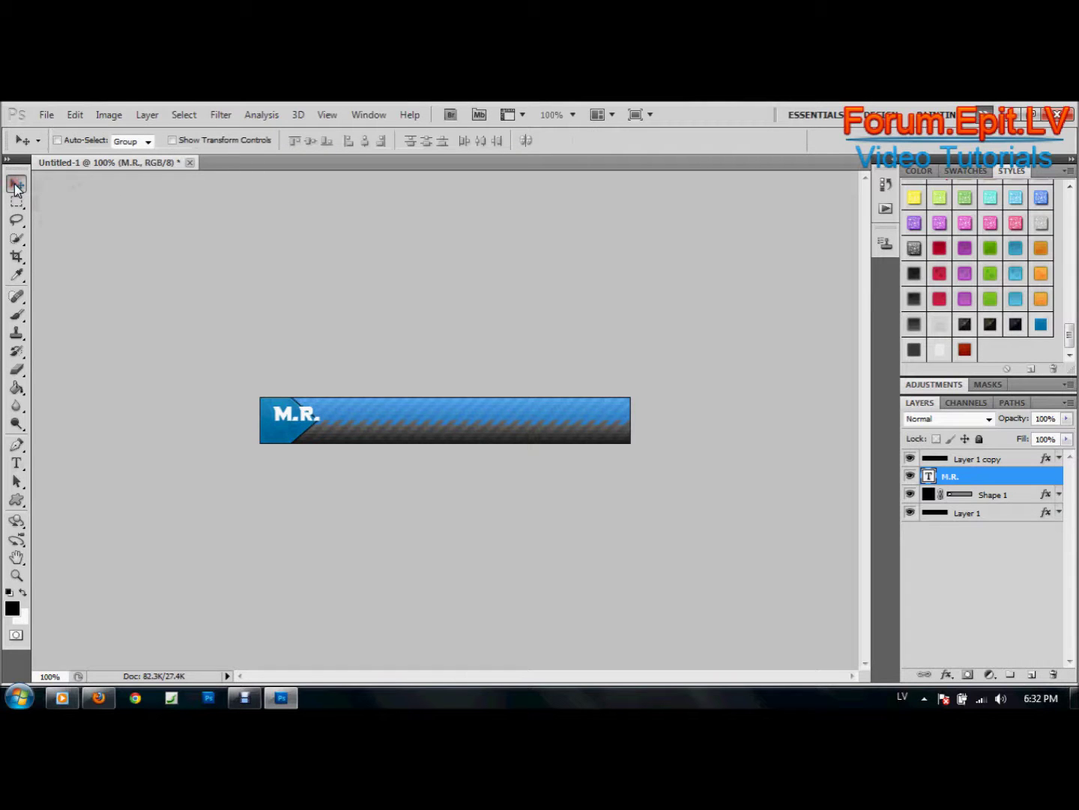
pyautogui.hotkey('ctrl', 'alt', 'z')
pyautogui.hotkey('ctrl', 'alt', 'z')
pyautogui.hotkey('ctrl', 'alt', 'z')
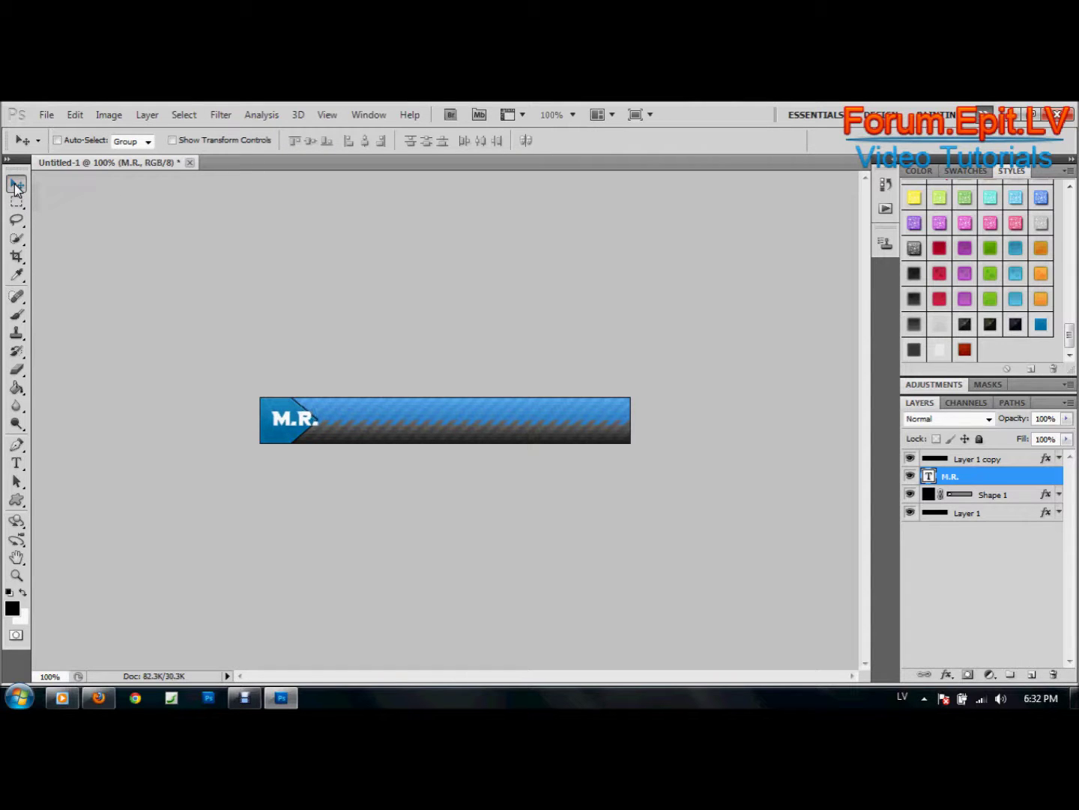
pyautogui.hotkey('ctrl', 'alt', 'z')
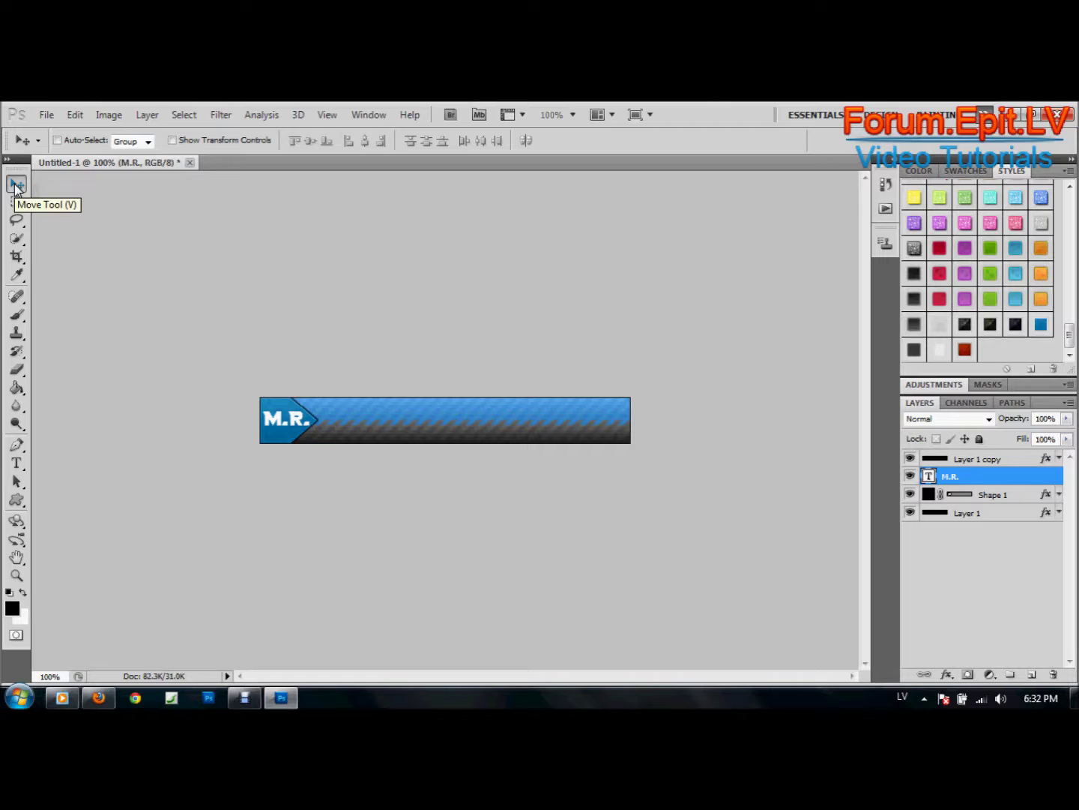
pyautogui.hotkey('ctrl', 'alt', 'z')
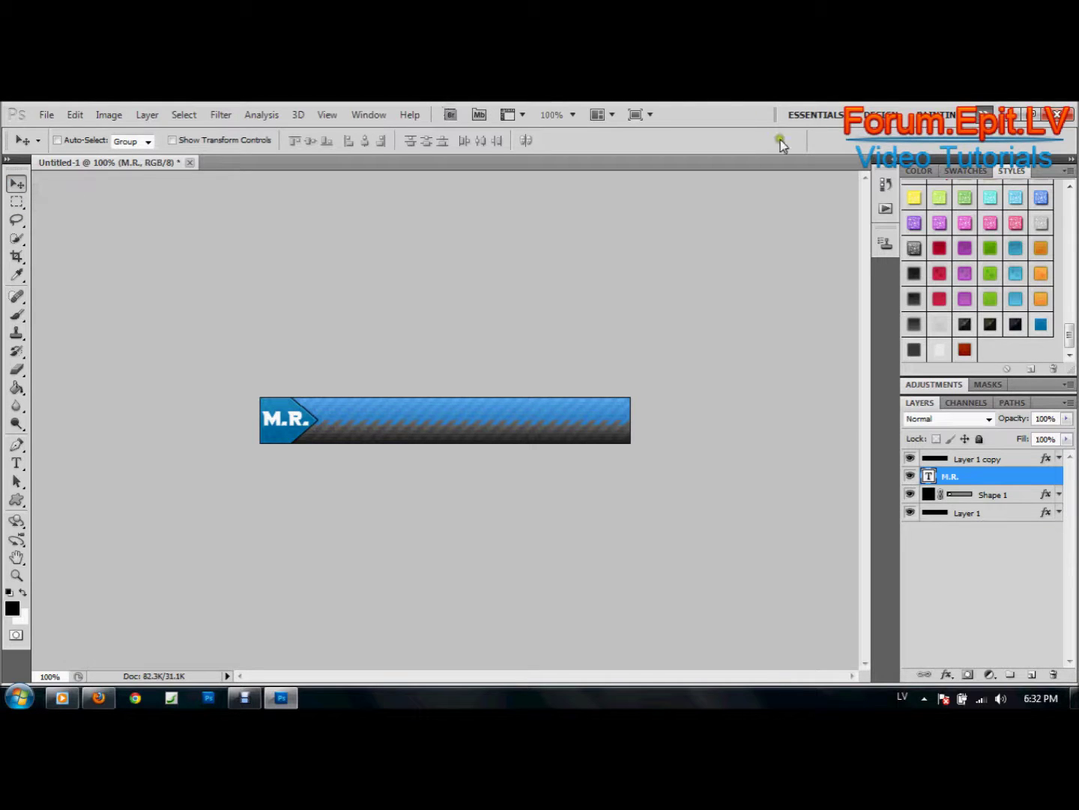
# Try several layer style presets on the M.R. text, collapse its effects list and apply the plain dark grey preset.
pyautogui.click(990, 247)
pyautogui.click(1017, 250)
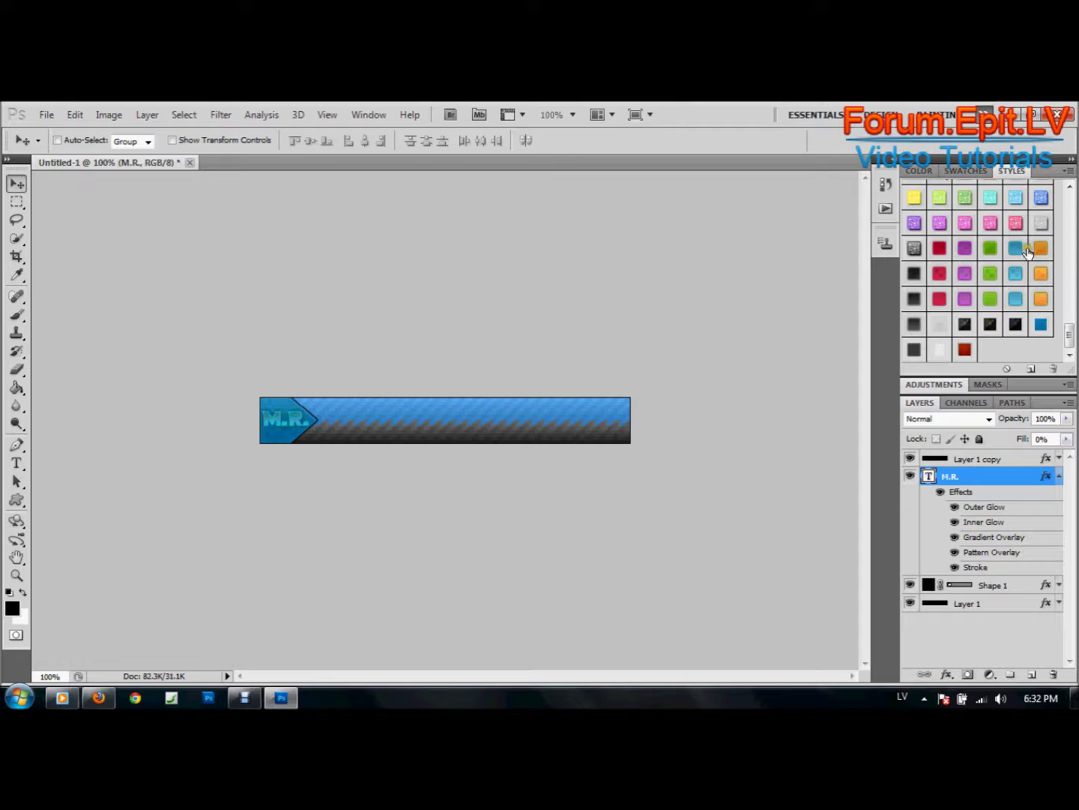
pyautogui.click(1060, 476)
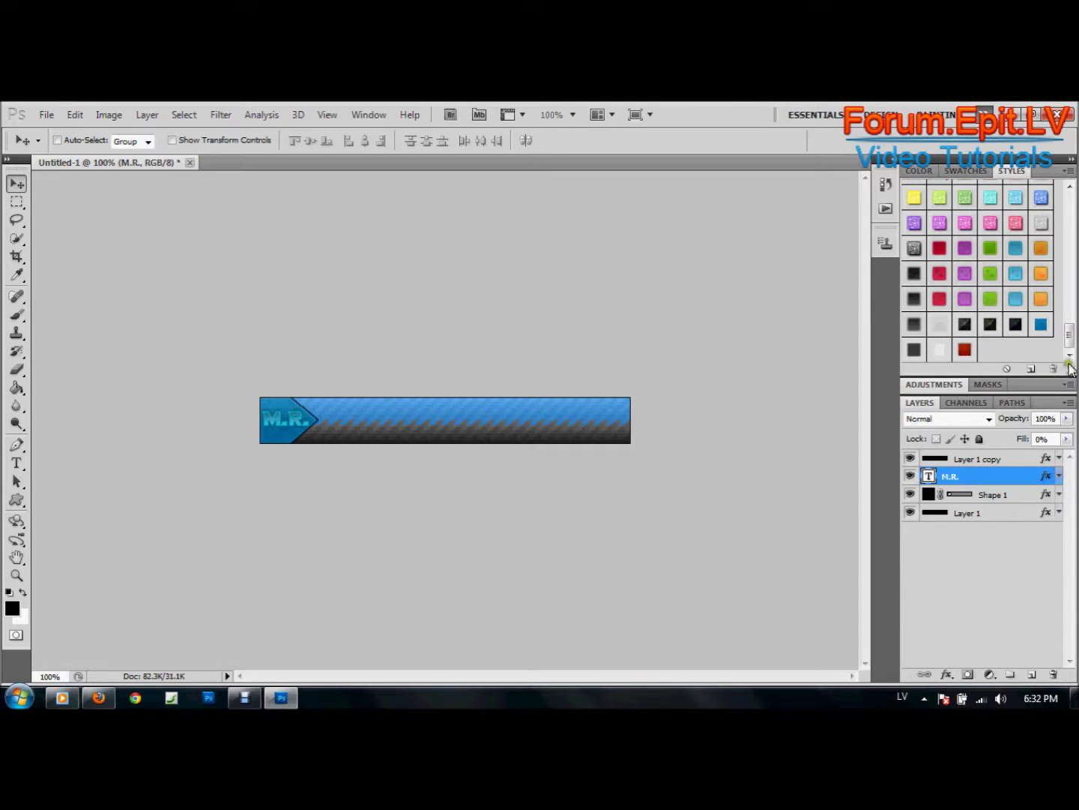
pyautogui.click(940, 324)
pyautogui.click(941, 353)
pyautogui.click(922, 356)
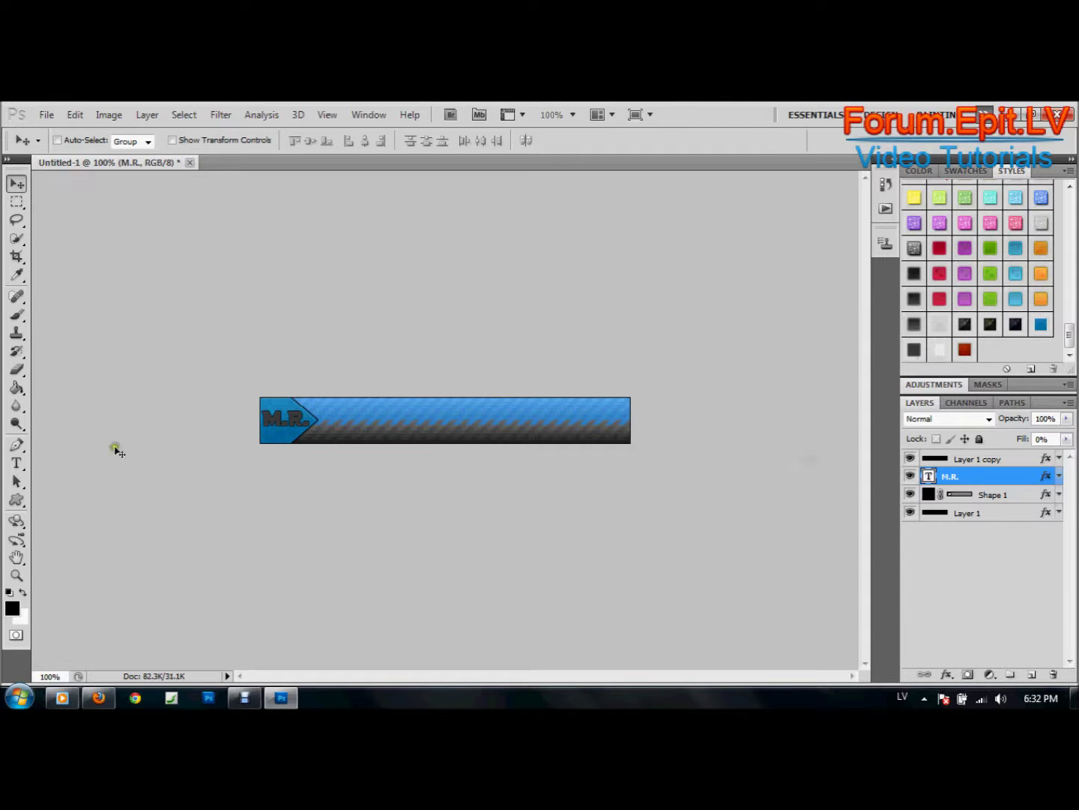
# Add the 23 pt white text "Free banner here" in the middle of the banner.
pyautogui.click(17, 463)
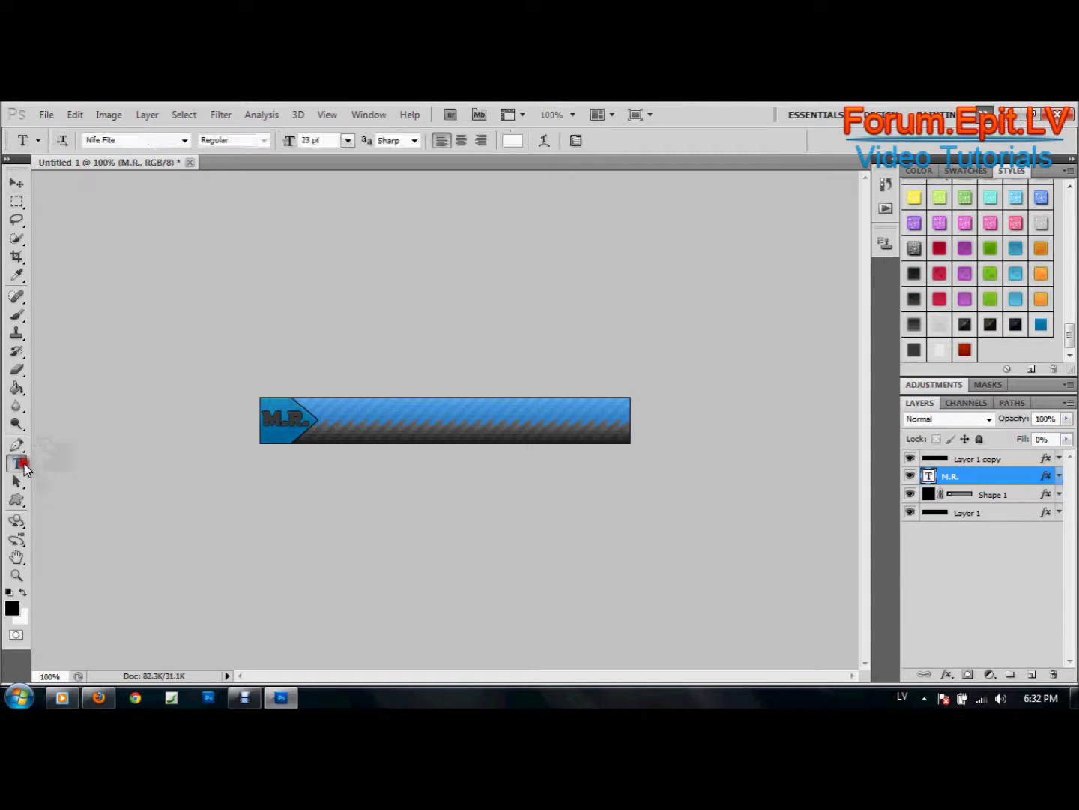
pyautogui.click(362, 424)
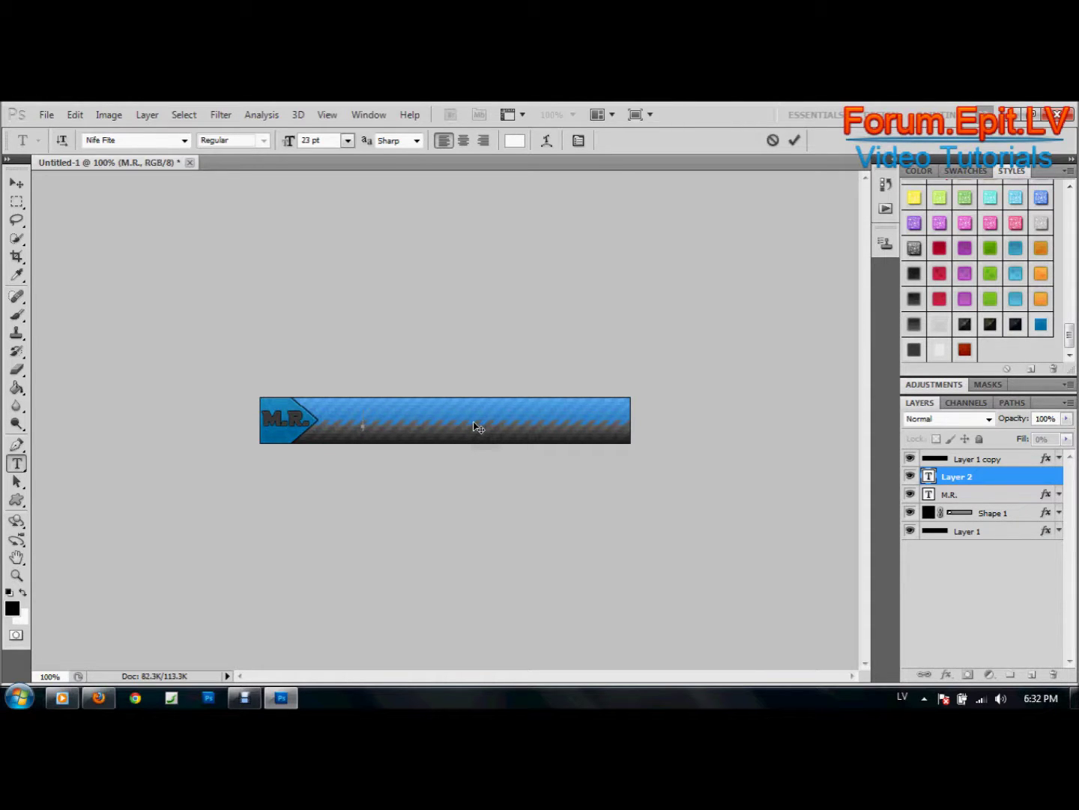
pyautogui.write('FREE BANNE')
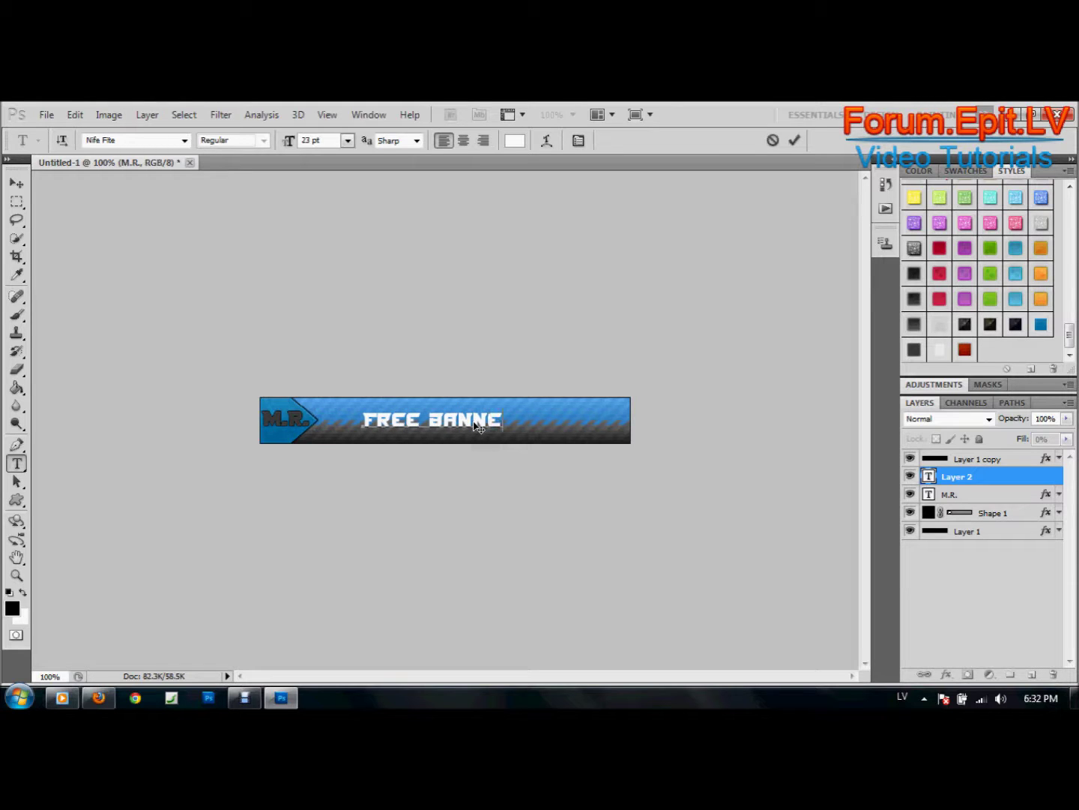
pyautogui.write('R HERE')
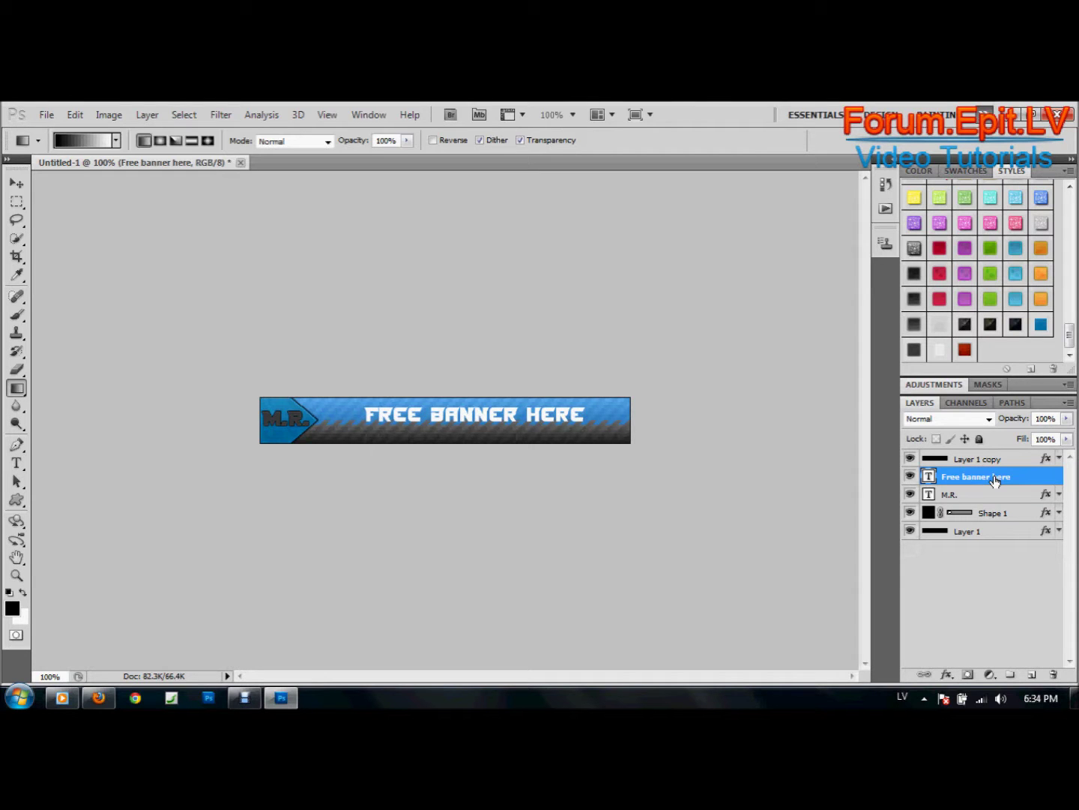
# Duplicate the "Free banner here" text layer and move the copy straight down to just below the original text.
pyautogui.rightClick(995, 480)
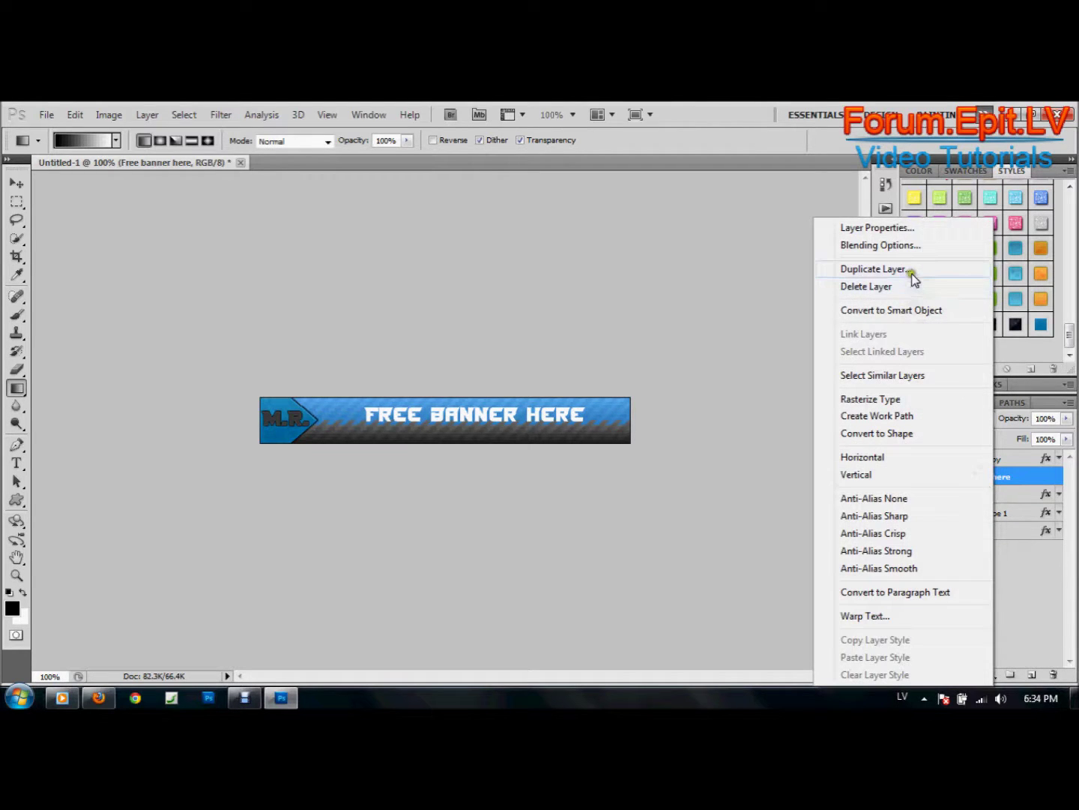
pyautogui.click(911, 272)
pyautogui.press('Return')
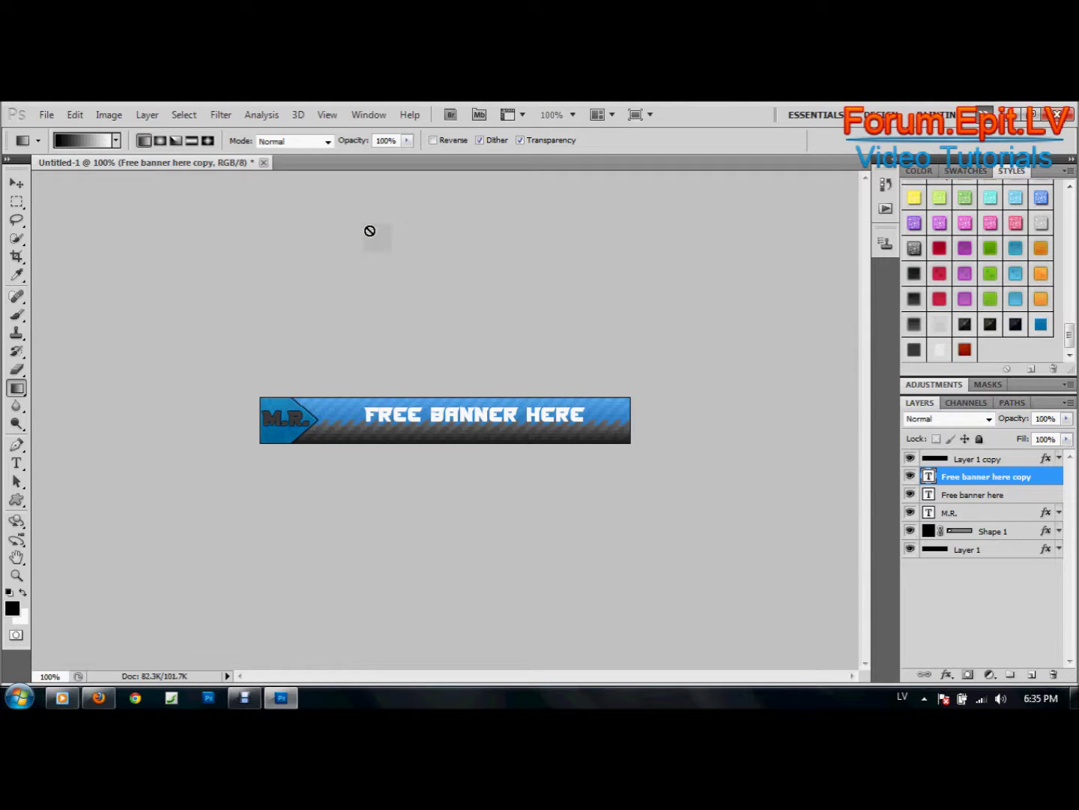
pyautogui.click(16, 182)
pyautogui.press('Down')
pyautogui.press('Down')
pyautogui.press('Down')
pyautogui.press('Down')
pyautogui.press('Down')
pyautogui.press('Down')
pyautogui.press('Down')
pyautogui.press('Down')
pyautogui.press('Down')
pyautogui.press('Down')
pyautogui.press('Down')
pyautogui.press('Down')
pyautogui.press('Down')
pyautogui.press('Down')
pyautogui.press('Down')
pyautogui.press('Down')
pyautogui.press('Down')
pyautogui.press('Down')
pyautogui.press('Down')
pyautogui.press('Down')
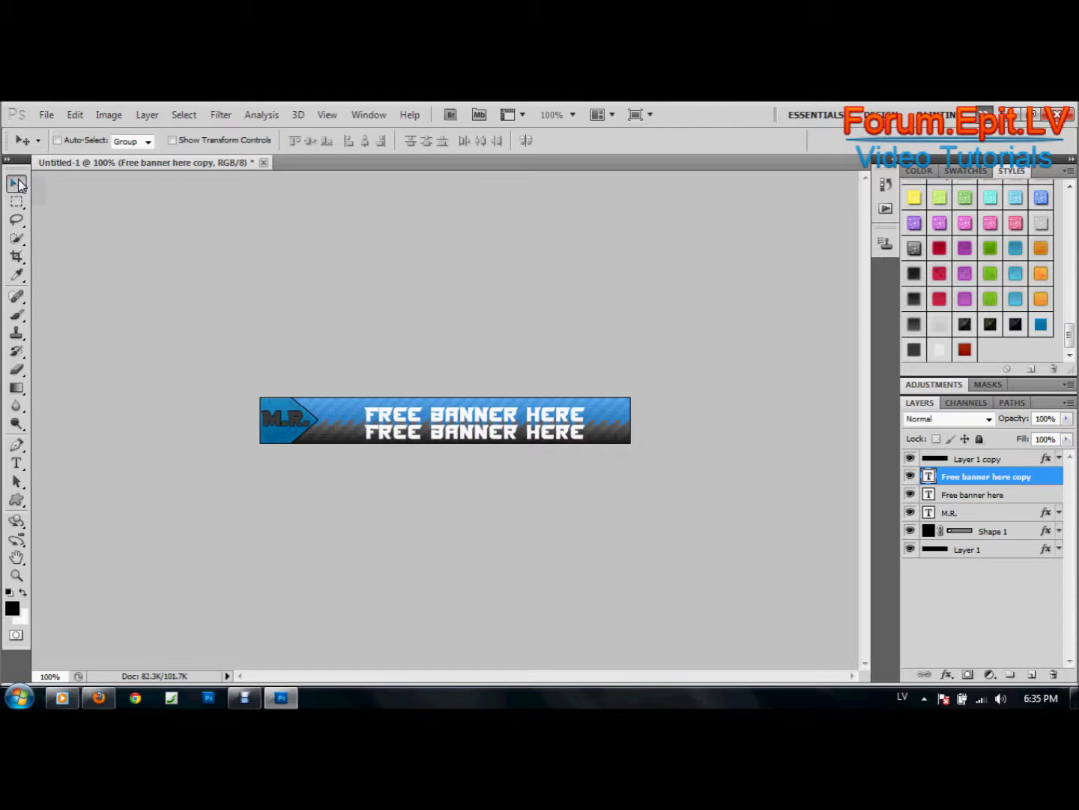
# Flip the lower "Free banner here" copy vertically to mirror the original text.
pyautogui.click(77, 114)
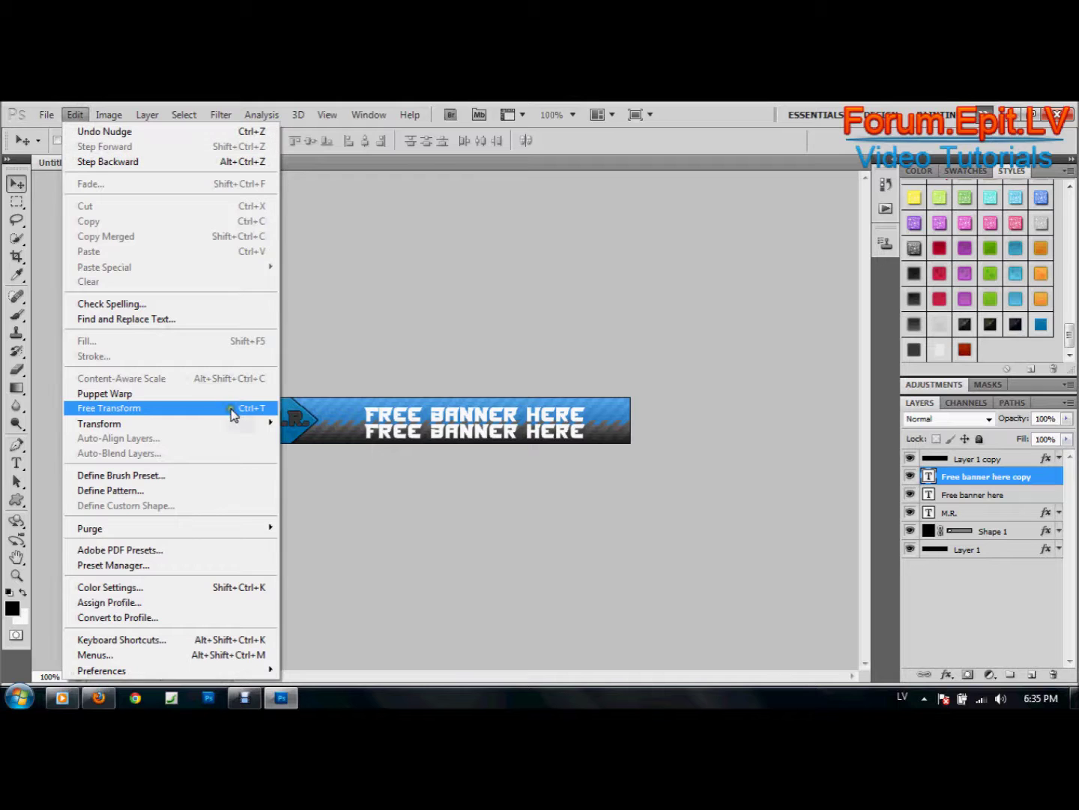
pyautogui.moveTo(258, 425)
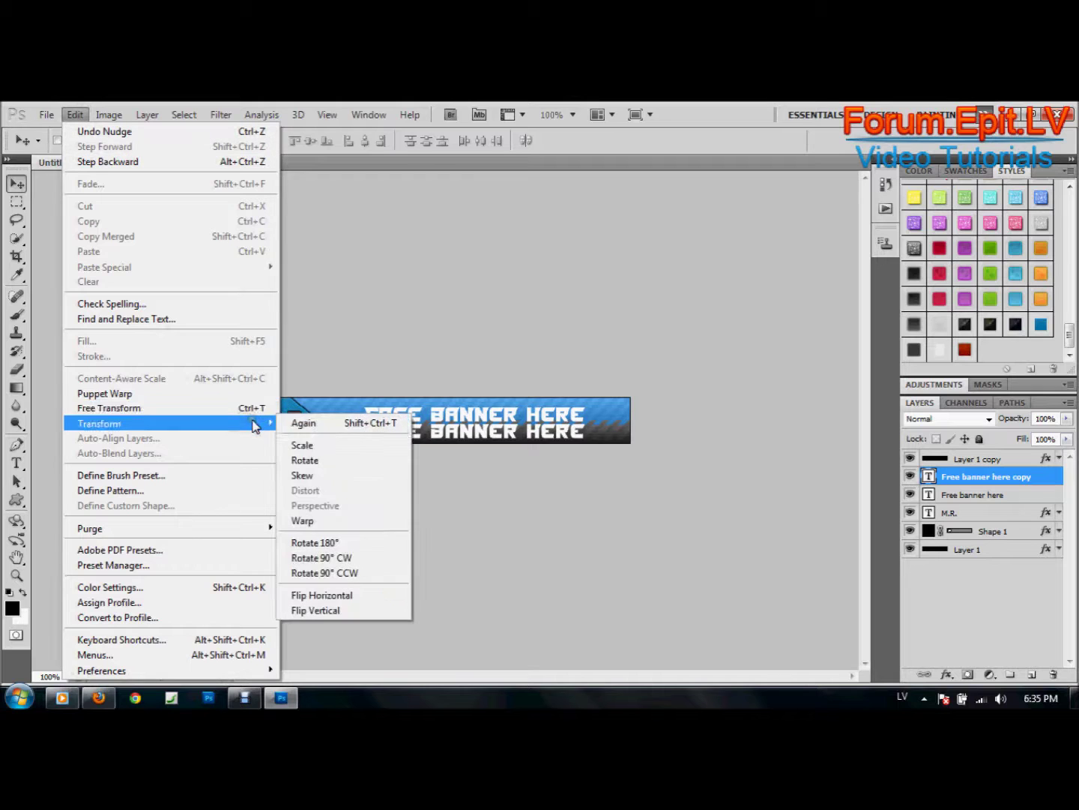
pyautogui.click(358, 609)
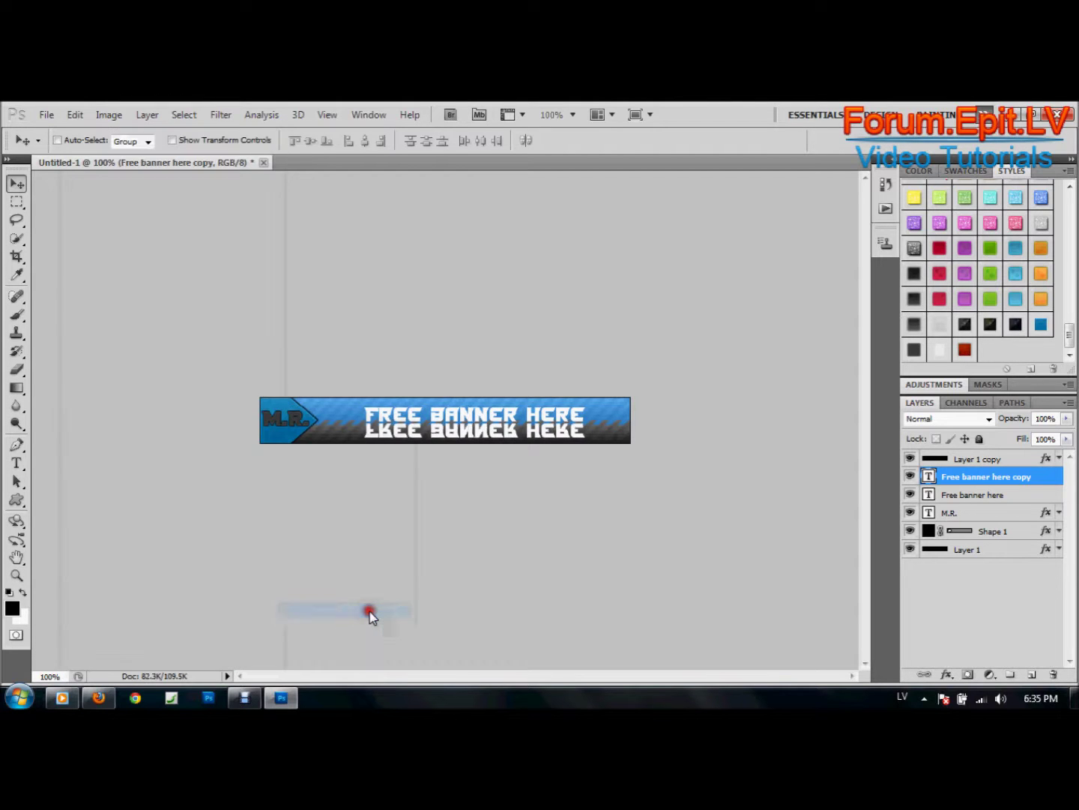
# Add a layer mask to the flipped text copy and fade its lower part with an upward black-to-white linear gradient.
pyautogui.click(18, 389)
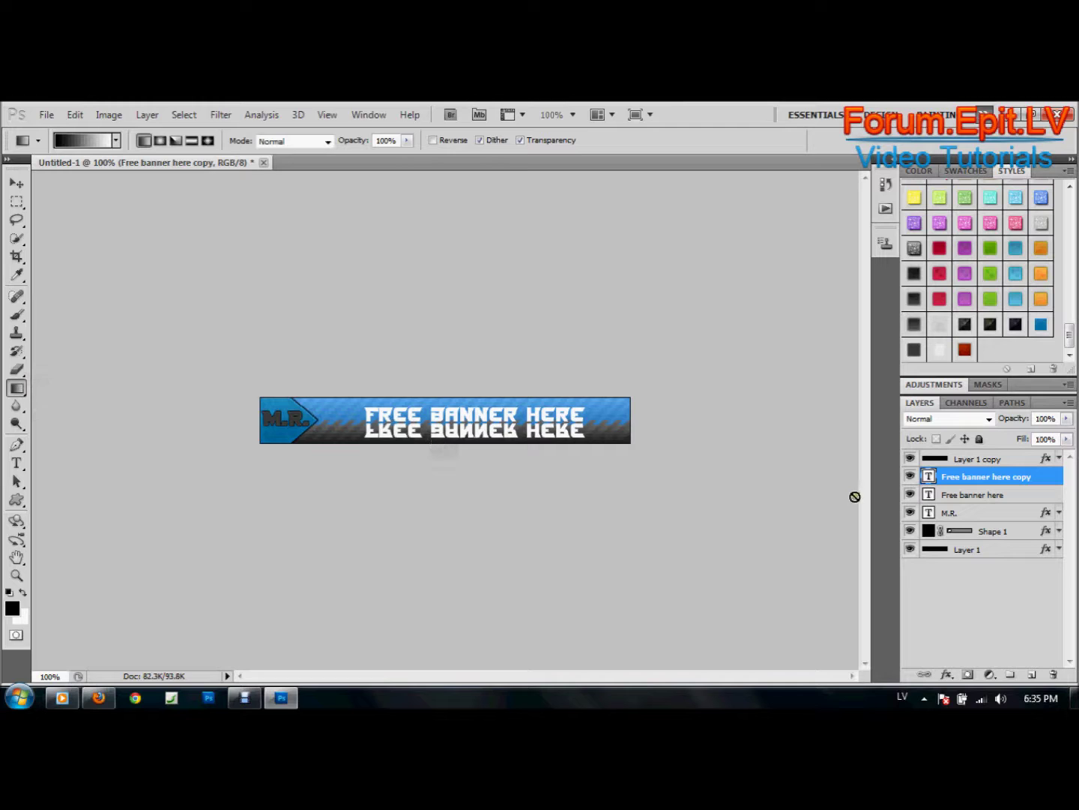
pyautogui.click(968, 674)
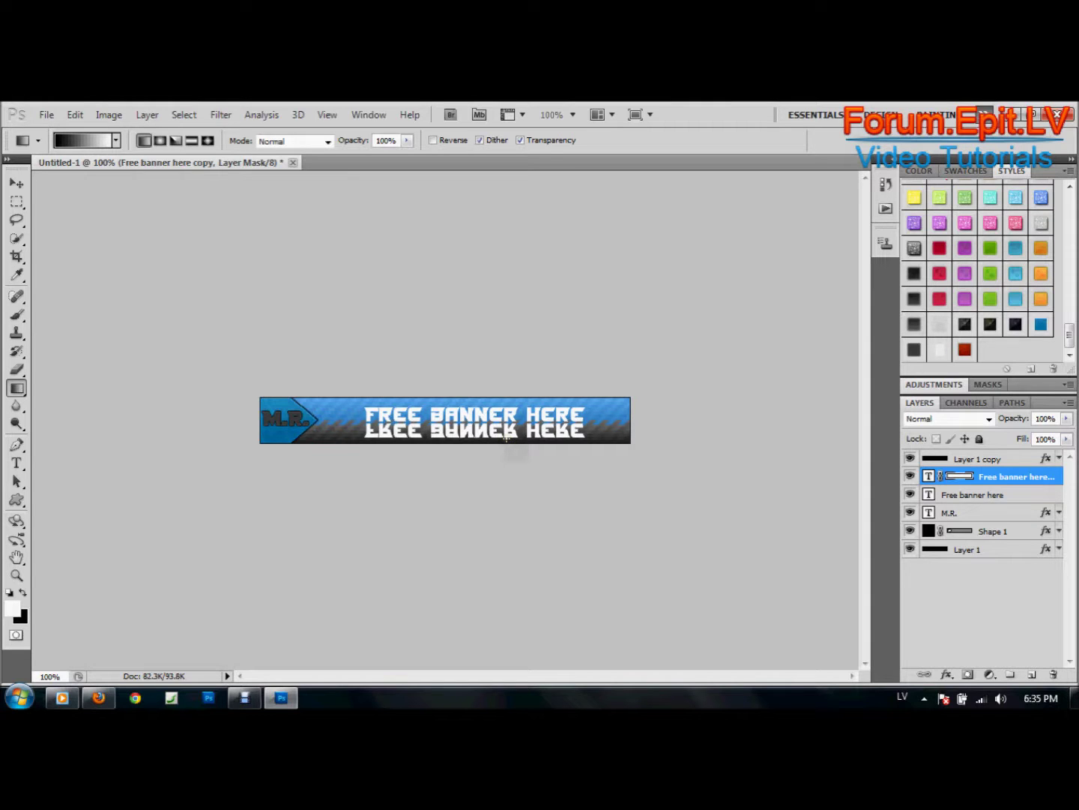
pyautogui.moveTo(519, 449); pyautogui.dragTo(506, 406)
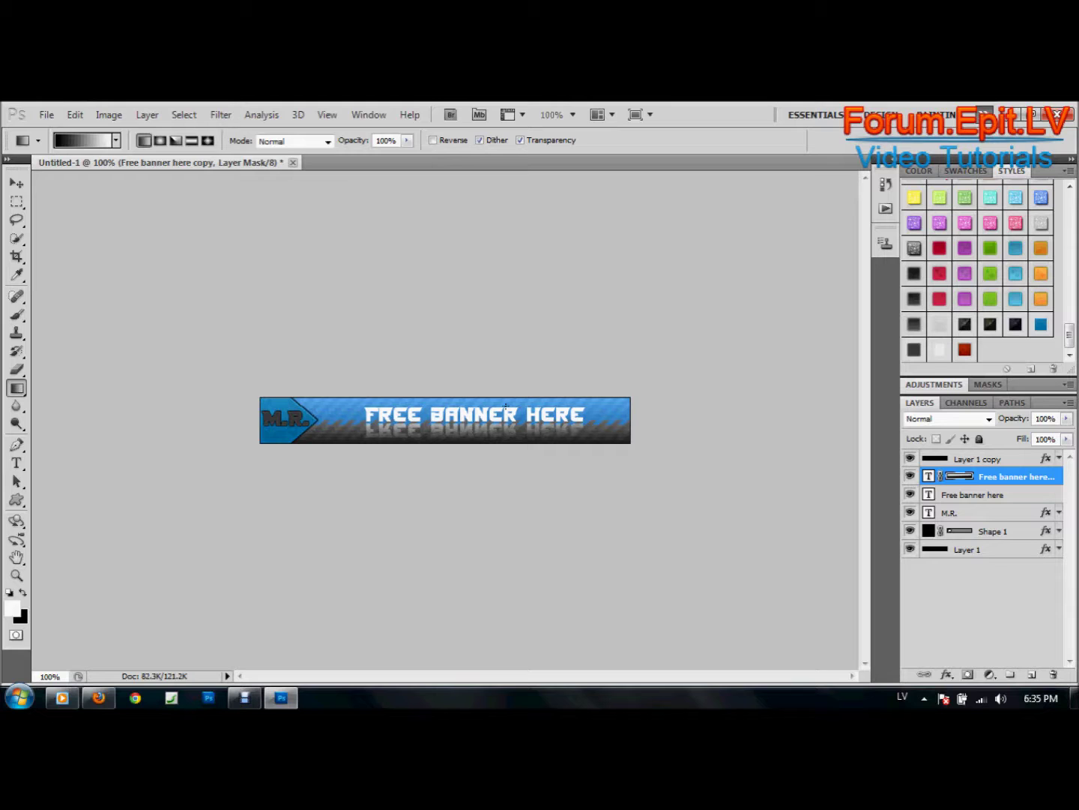
# Nudge the faded text reflection slightly down, away from the original text.
pyautogui.click(17, 185)
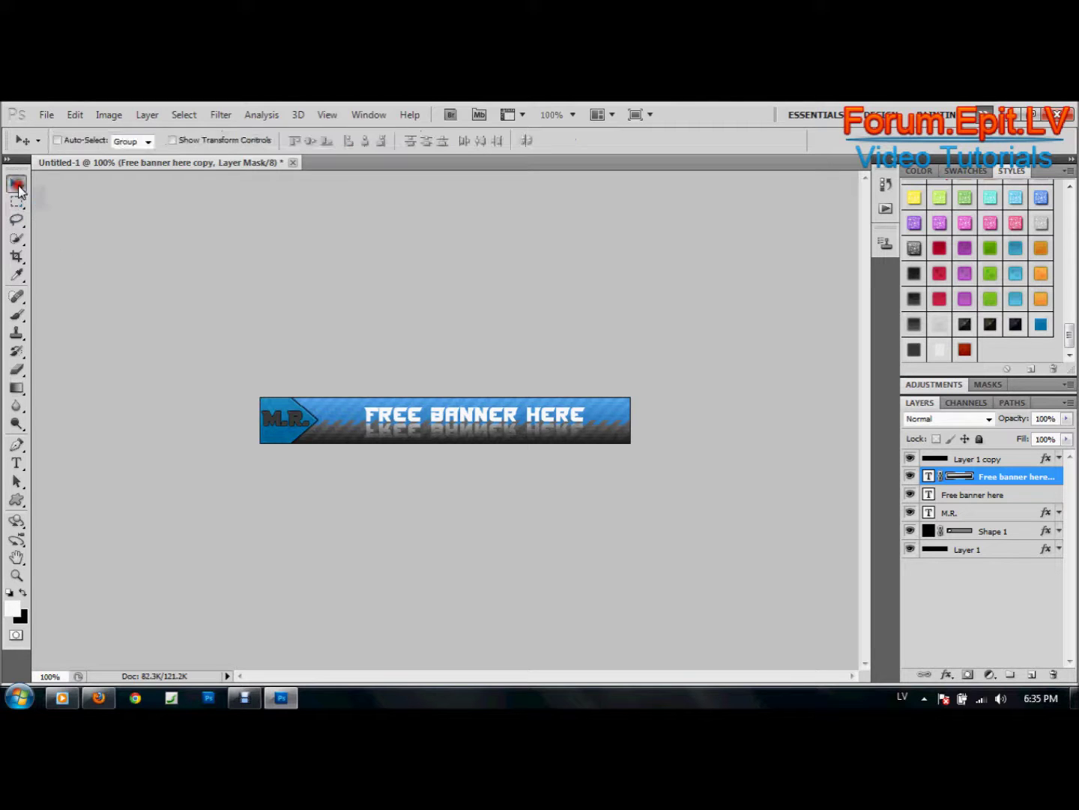
pyautogui.press('Down')
pyautogui.press('Down')
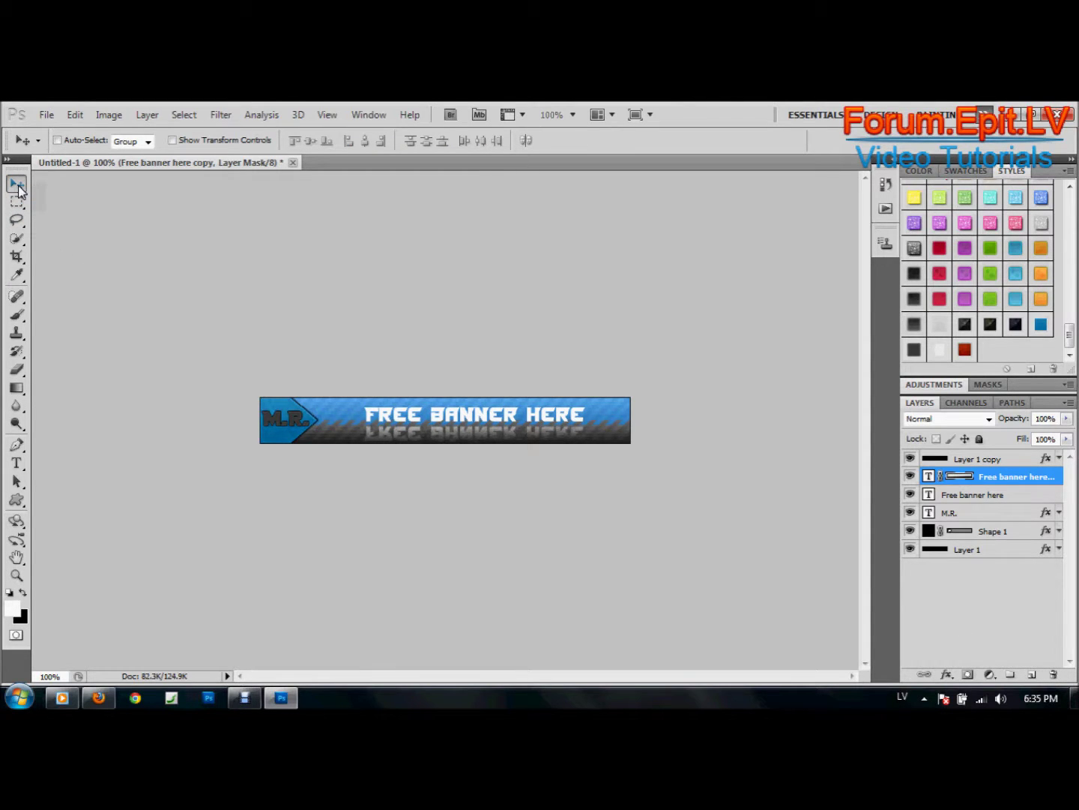
# Draw a 1 px black horizontal line between the banner text and its reflection, spanning the text's full width.
pyautogui.click(18, 500)
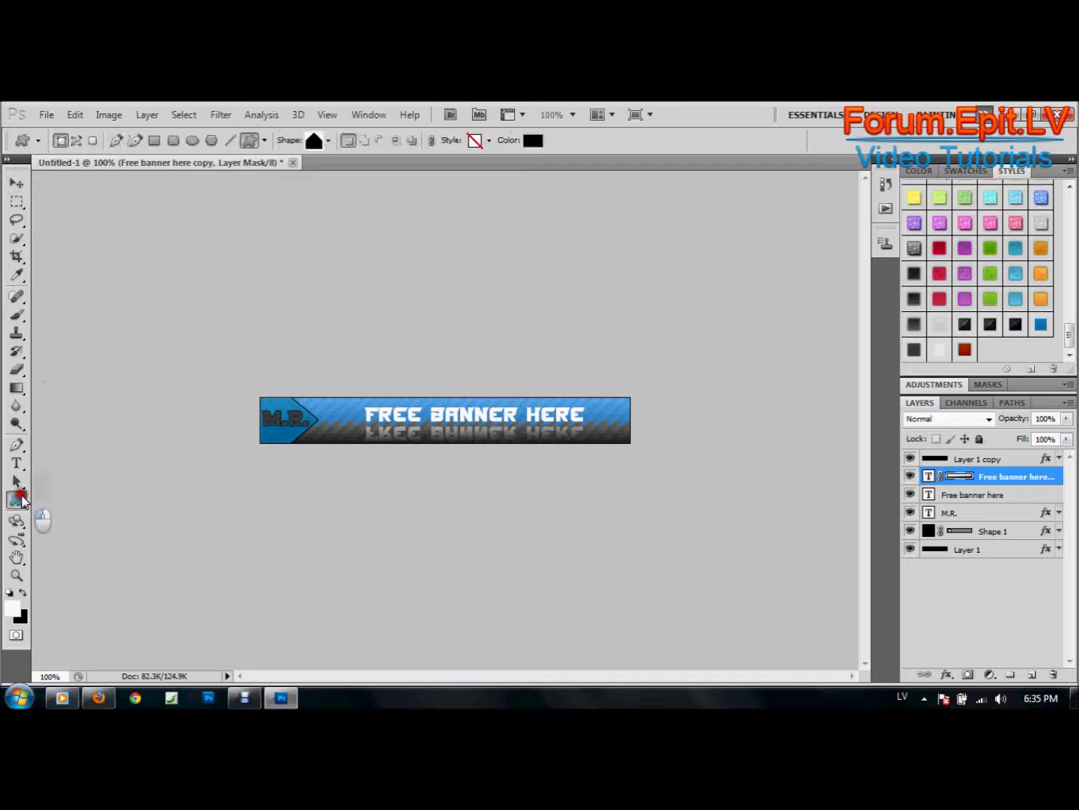
pyautogui.click(231, 140)
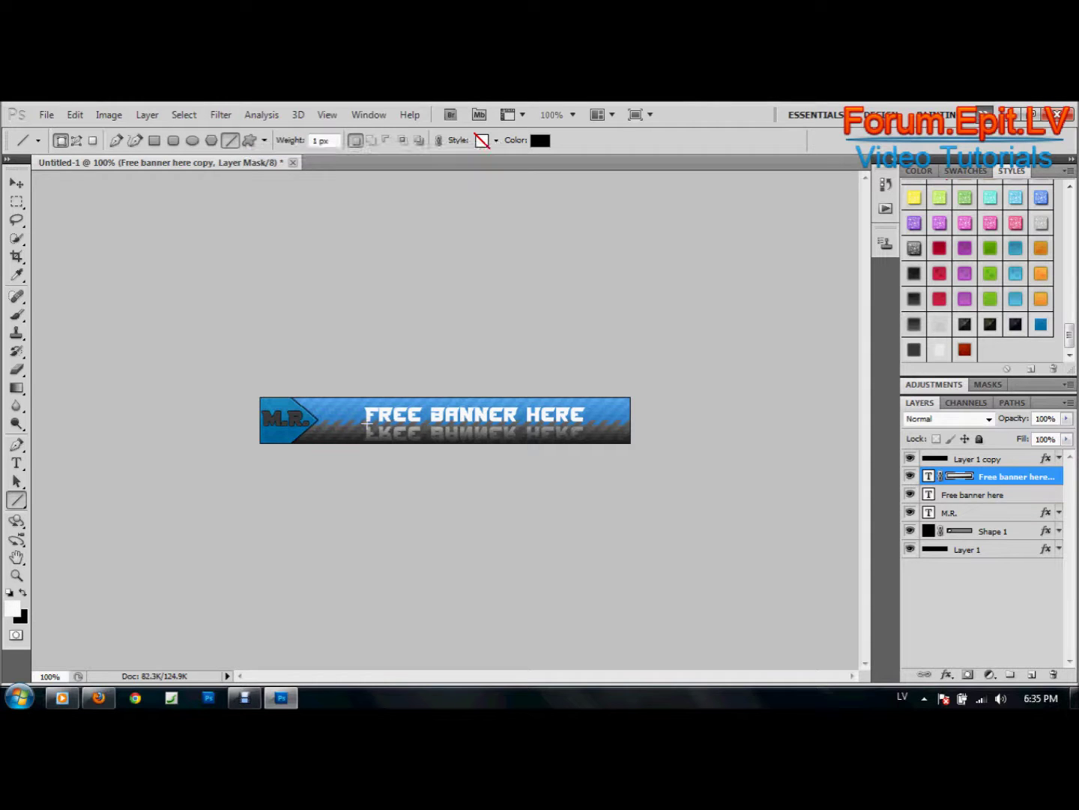
pyautogui.moveTo(367, 424); pyautogui.dragTo(432, 421)
pyautogui.moveTo(489, 414); pyautogui.dragTo(582, 409)
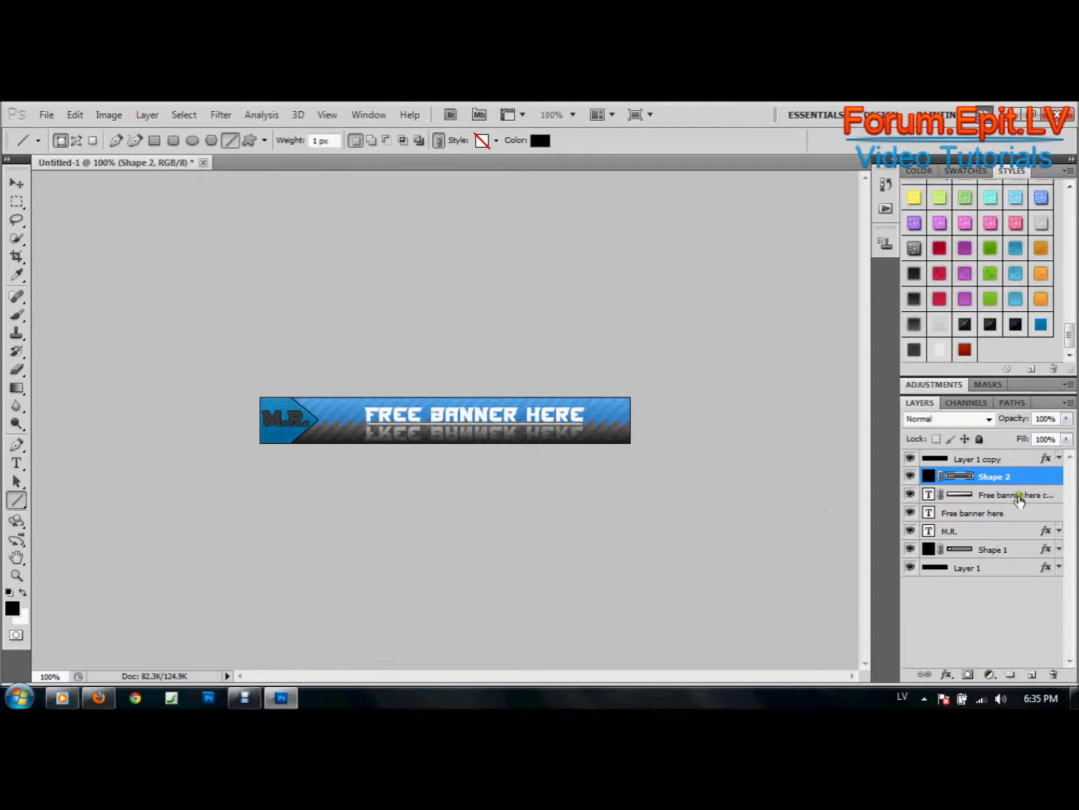
# Add a layer mask to the divider line's Shape 2 layer.
pyautogui.click(1021, 584)
pyautogui.click(1031, 480)
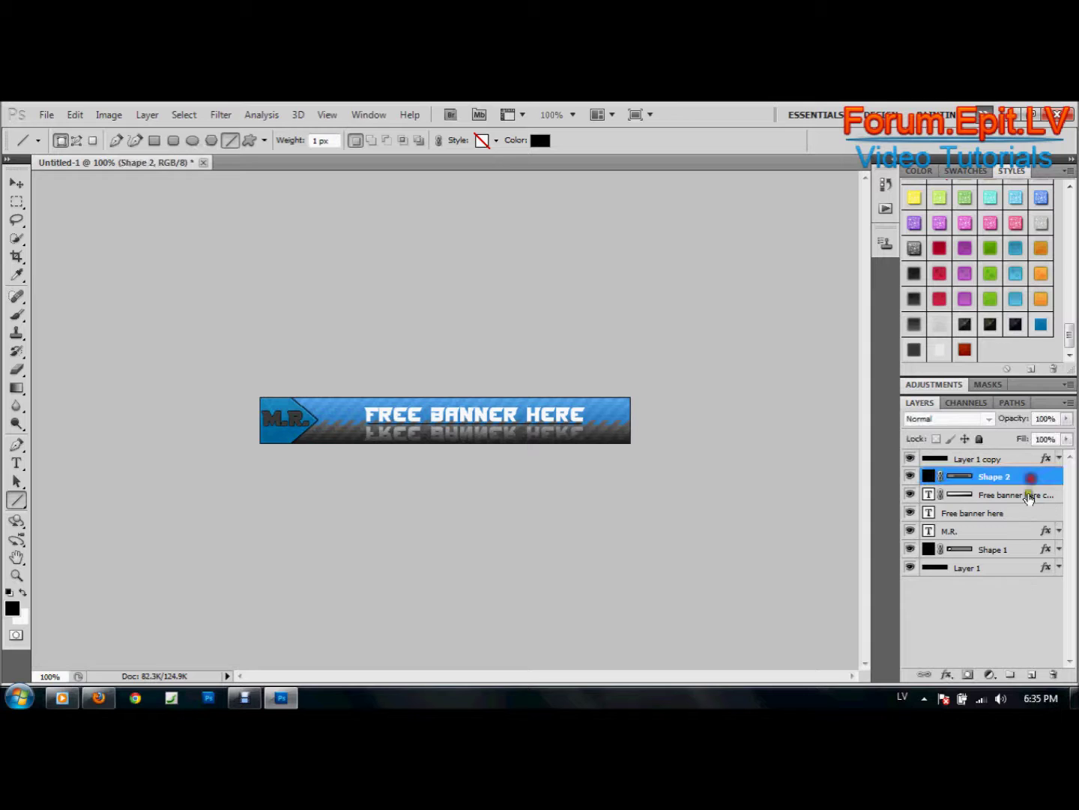
pyautogui.click(968, 674)
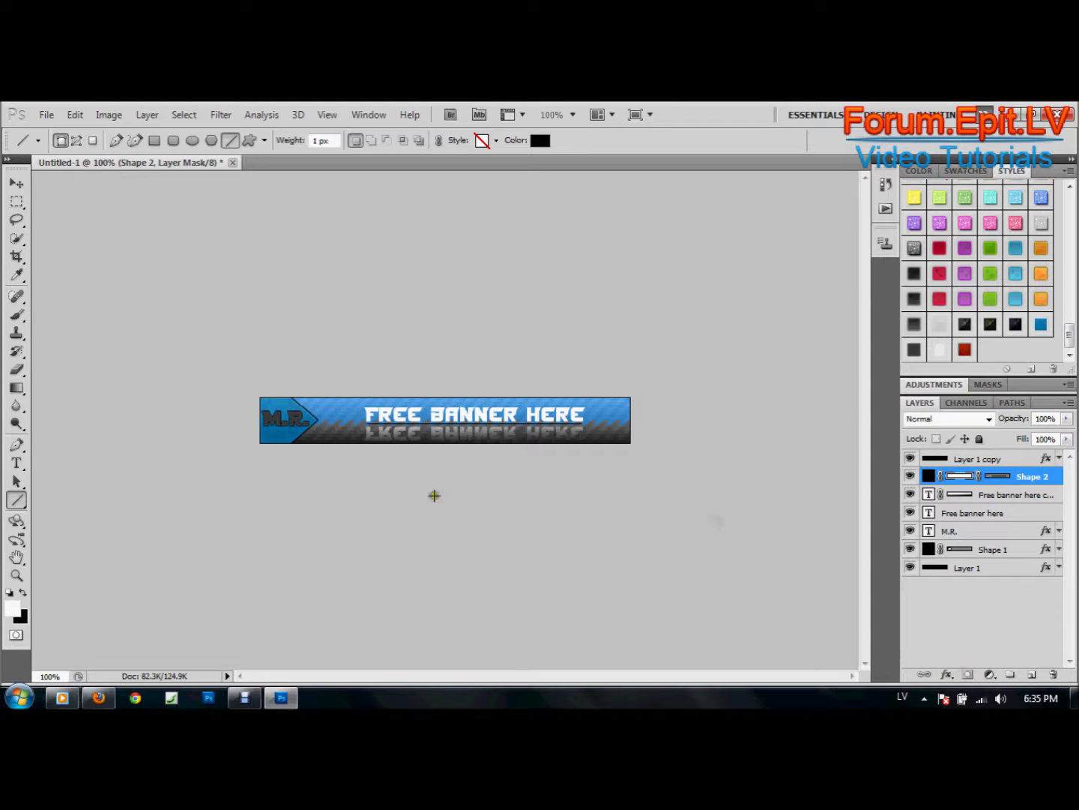
# Define a black-white-black linear gradient, with the white stop at the middle and black stops at both ends.
pyautogui.click(16, 387)
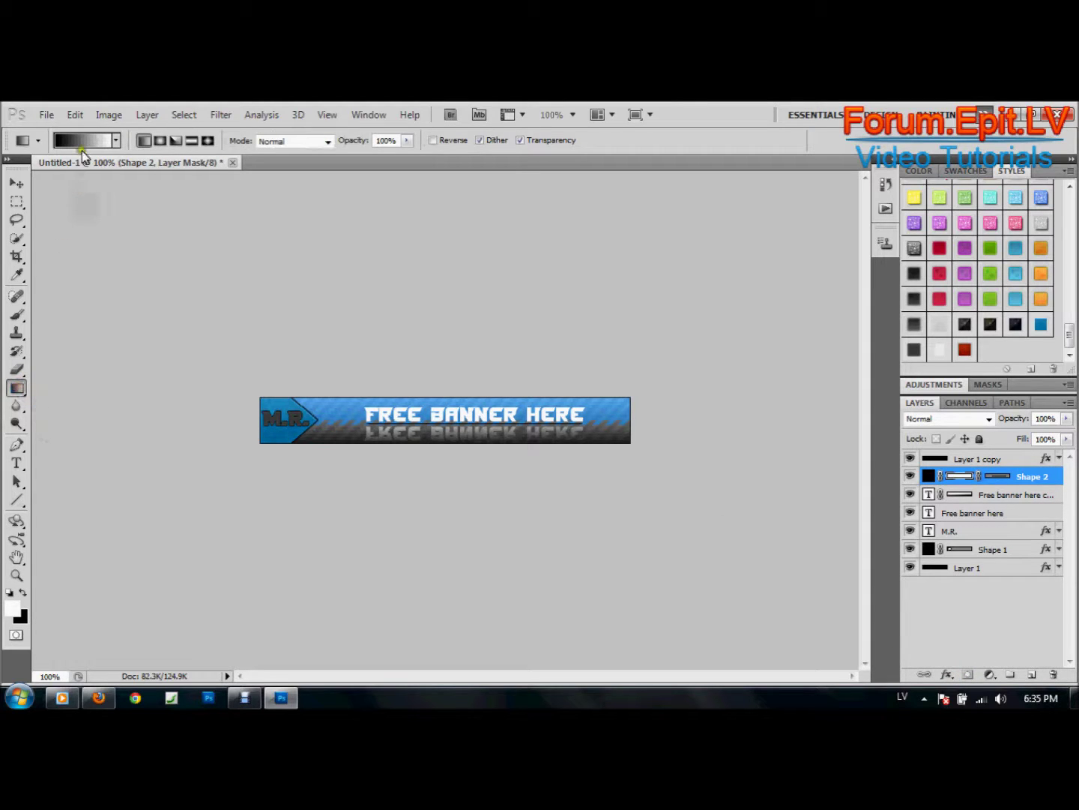
pyautogui.click(84, 142)
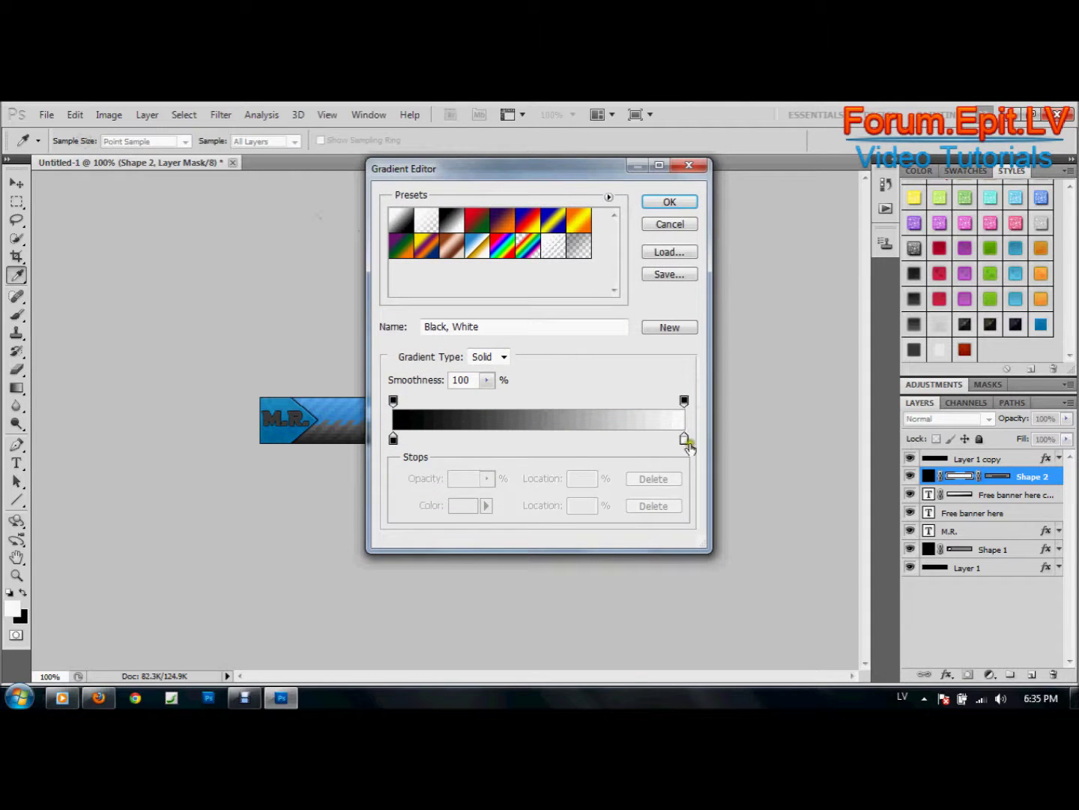
pyautogui.doubleClick(685, 439)
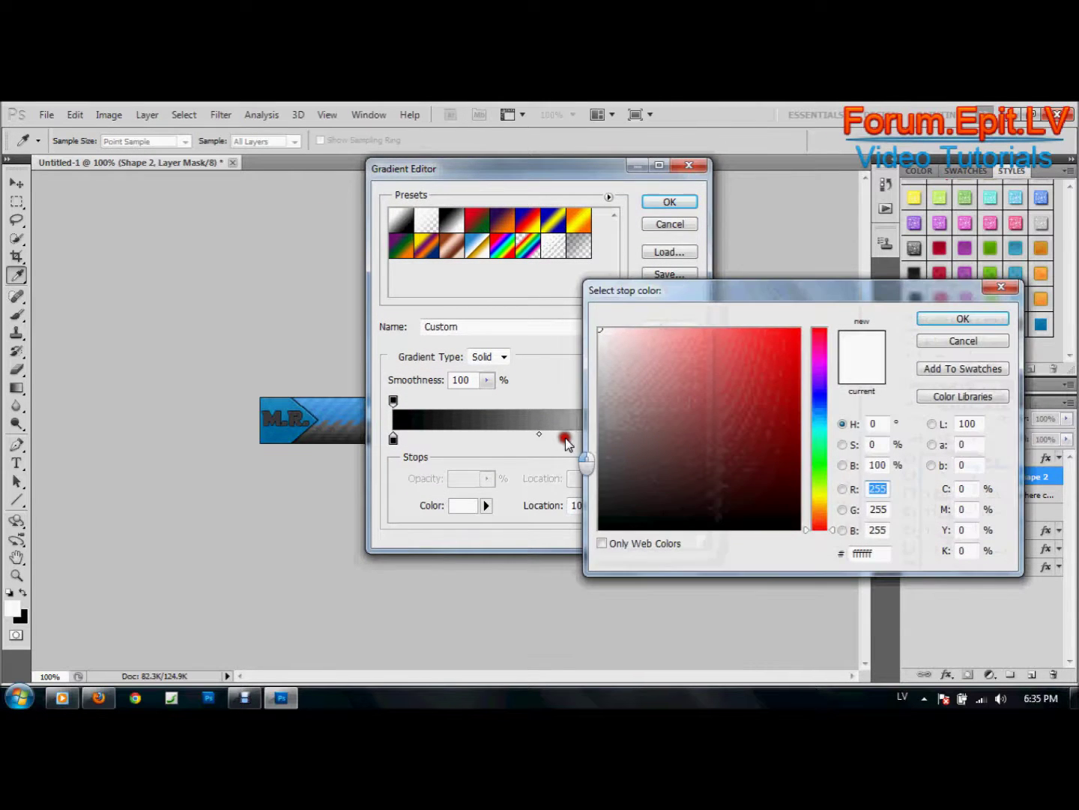
pyautogui.click(989, 330)
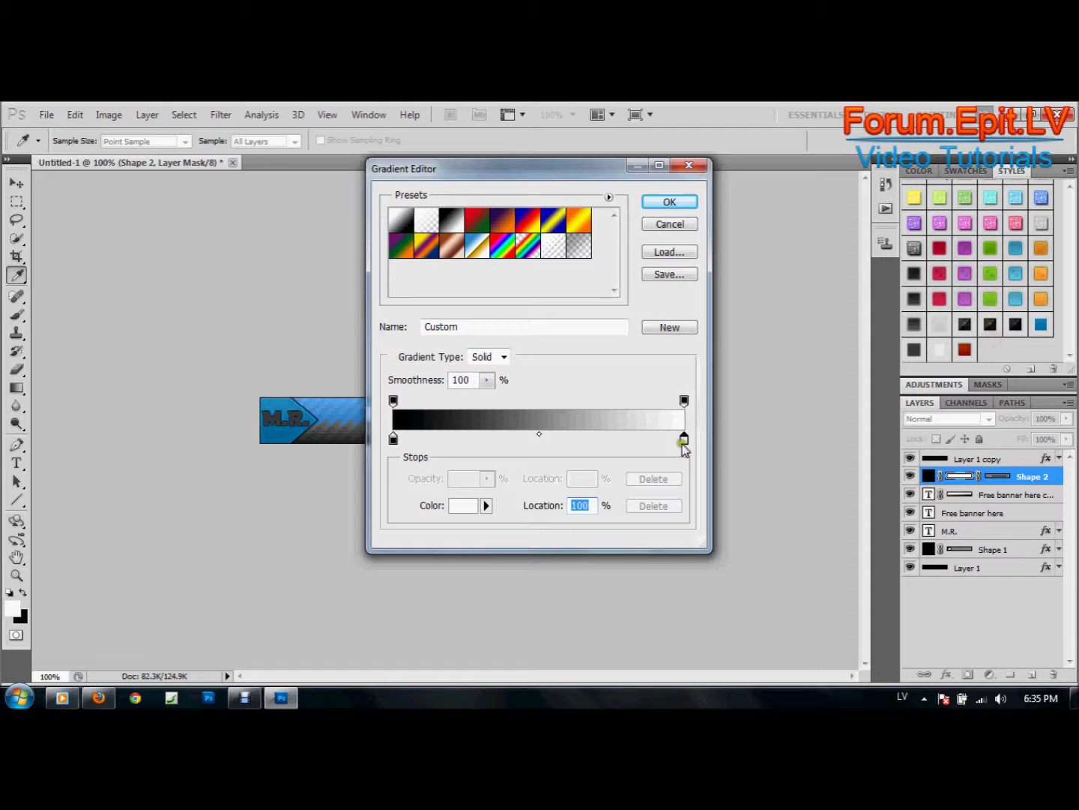
pyautogui.moveTo(684, 442); pyautogui.dragTo(540, 441)
pyautogui.click(688, 441)
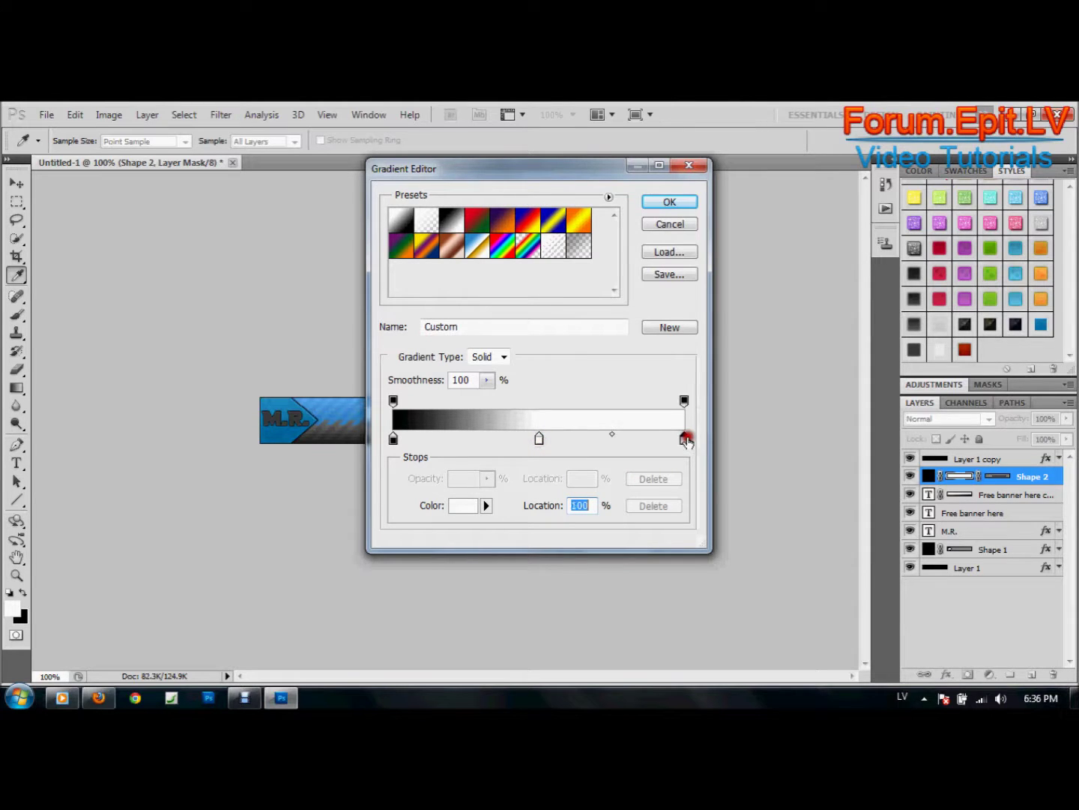
pyautogui.doubleClick(687, 439)
pyautogui.moveTo(696, 477); pyautogui.dragTo(757, 518)
pyautogui.click(952, 321)
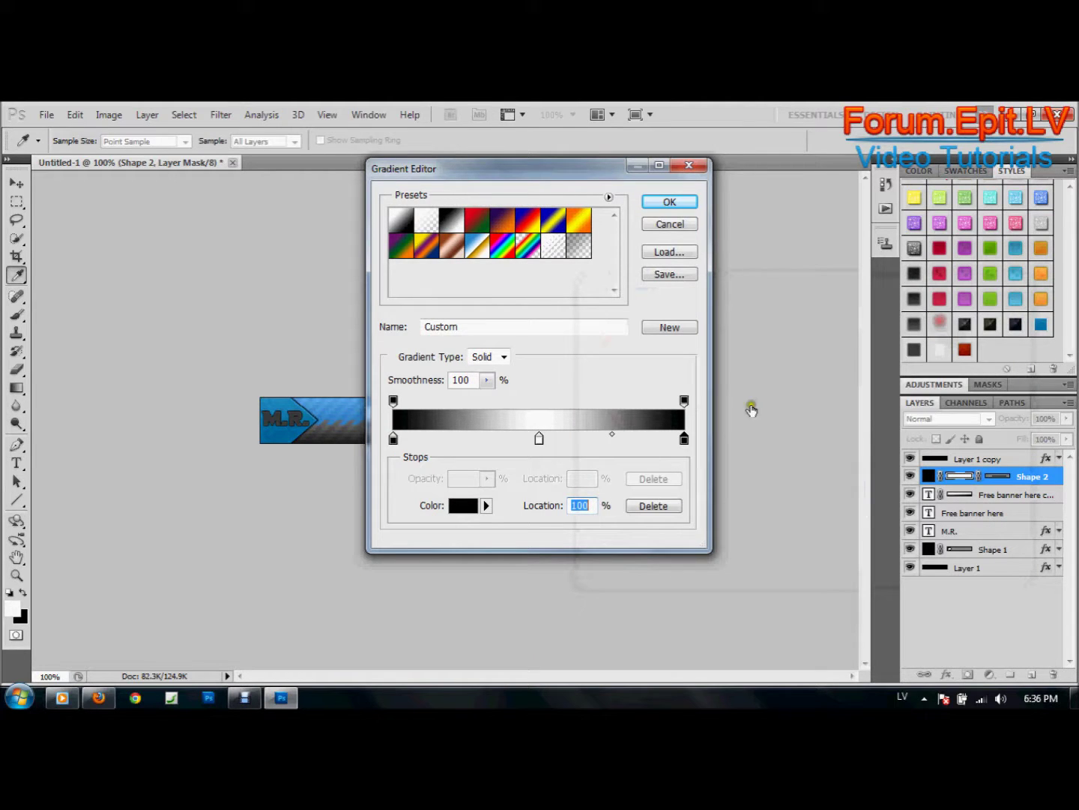
pyautogui.click(666, 202)
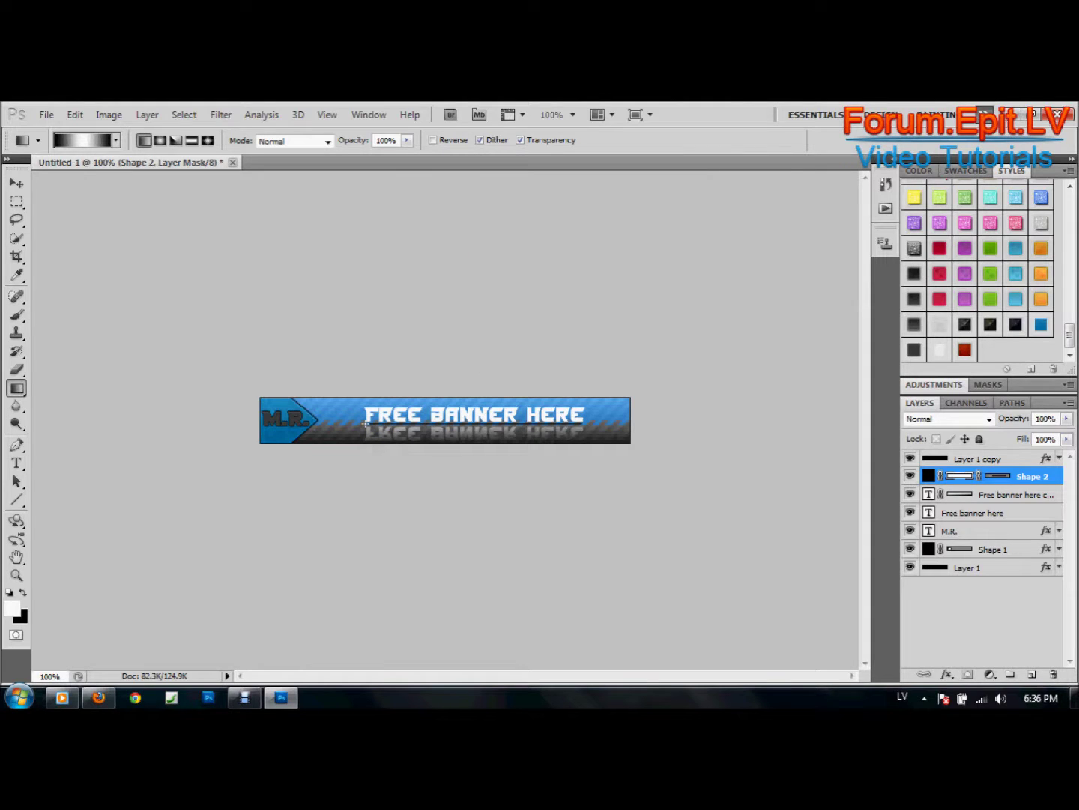
# Fade both ends of the divider line with a gradient across its mask, and give it the pale, dark-outlined preset style.
pyautogui.moveTo(366, 422); pyautogui.dragTo(368, 423)
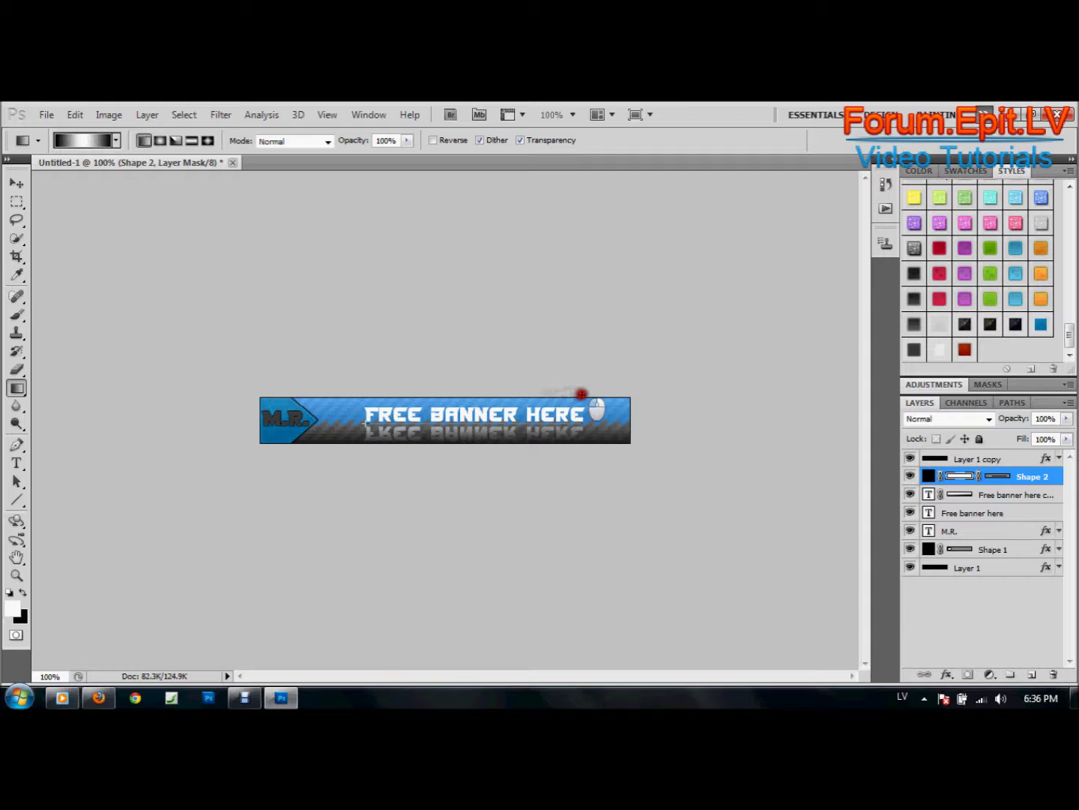
pyautogui.moveTo(581, 394); pyautogui.dragTo(581, 394)
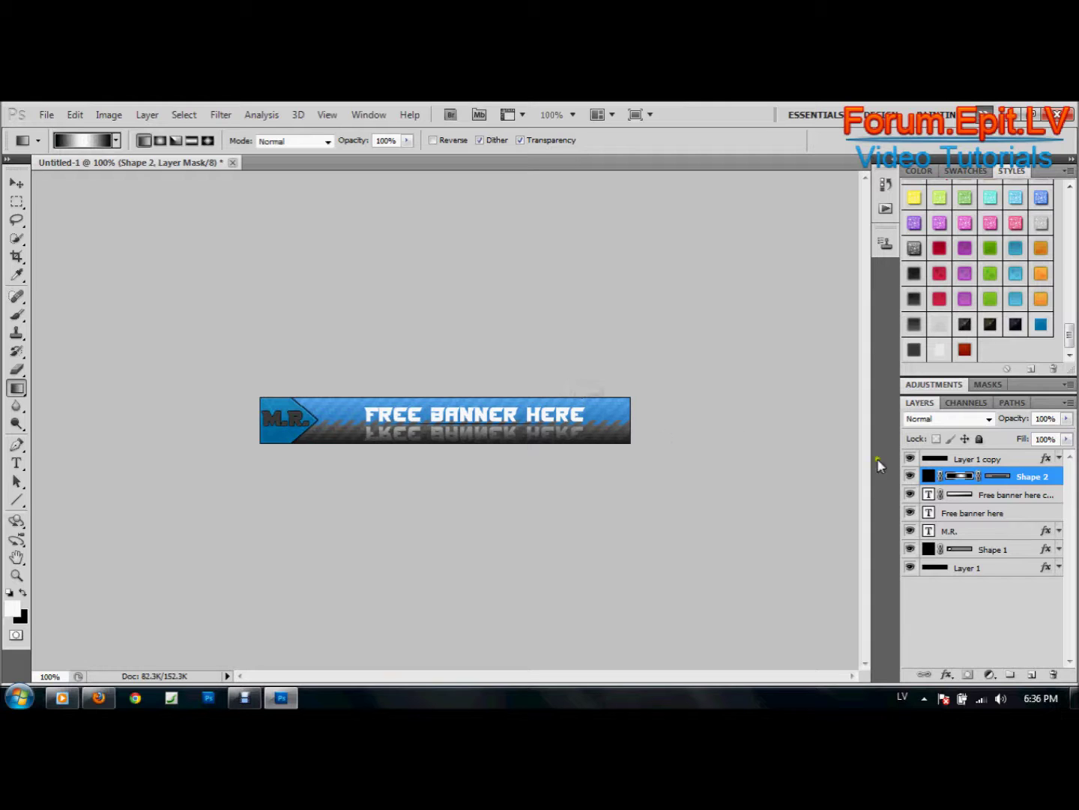
pyautogui.moveTo(1074, 334); pyautogui.dragTo(1074, 287)
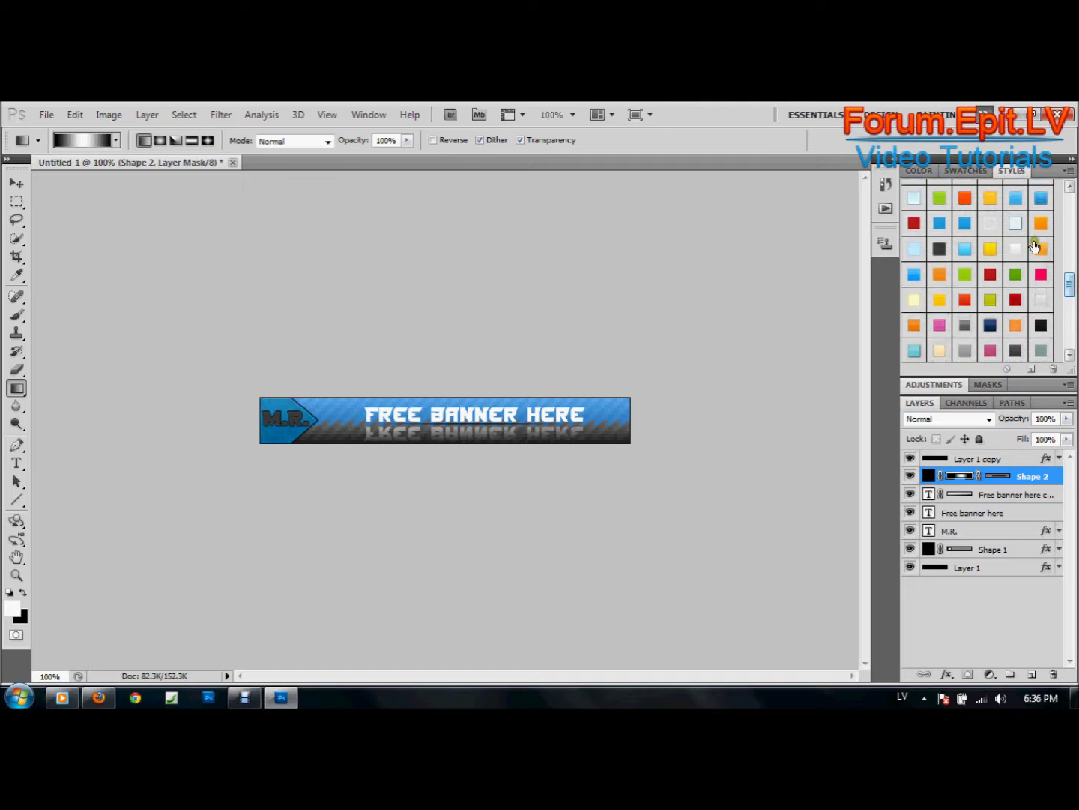
pyautogui.click(1019, 226)
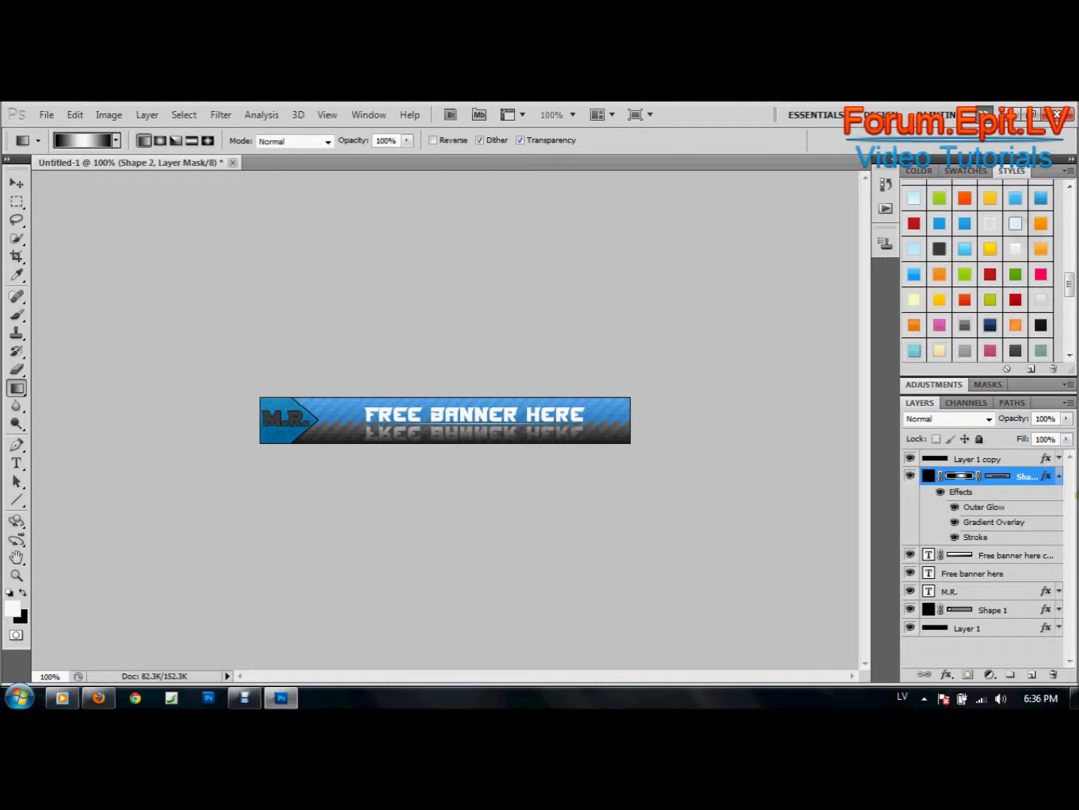
pyautogui.click(1061, 477)
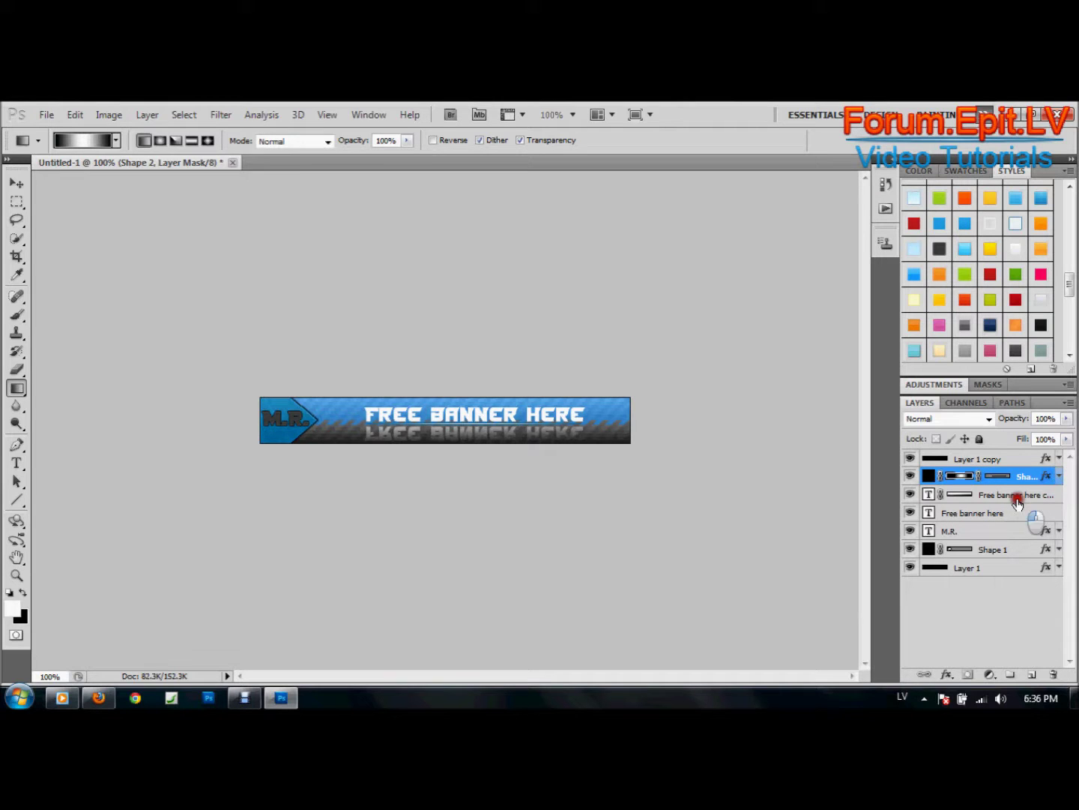
# Select the reflected text copy, show the animation timeline and convert it to frame animation.
pyautogui.click(1017, 496)
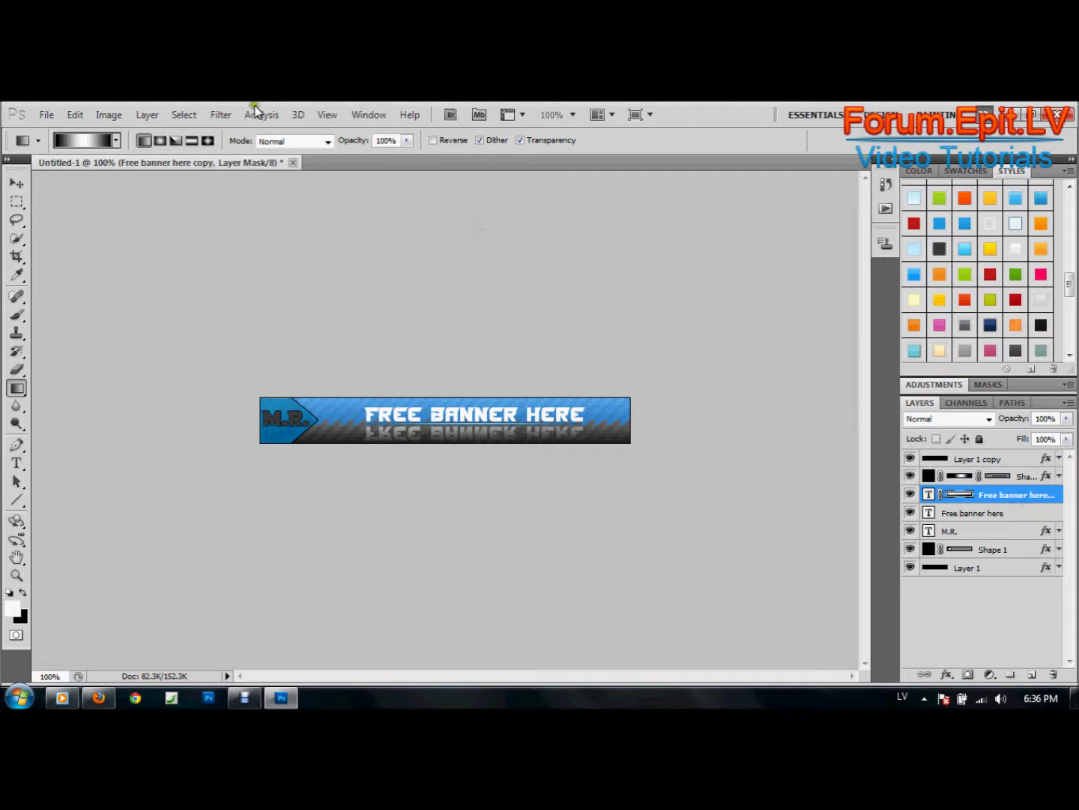
pyautogui.click(364, 114)
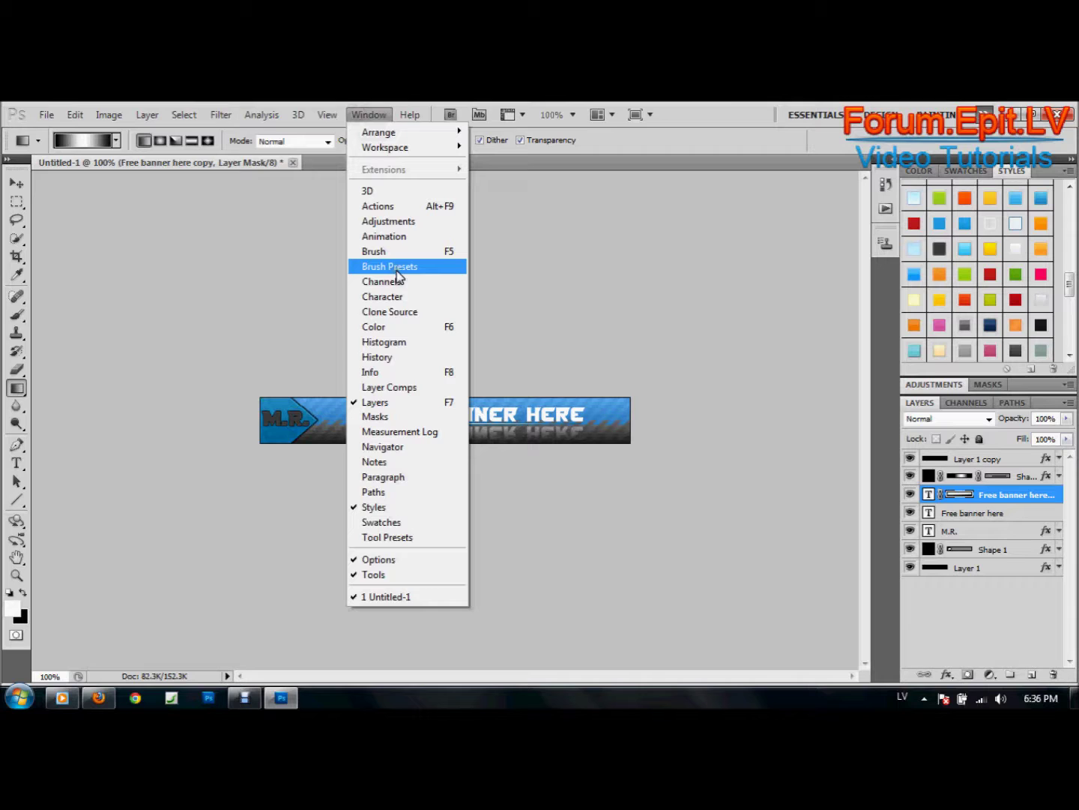
pyautogui.click(403, 236)
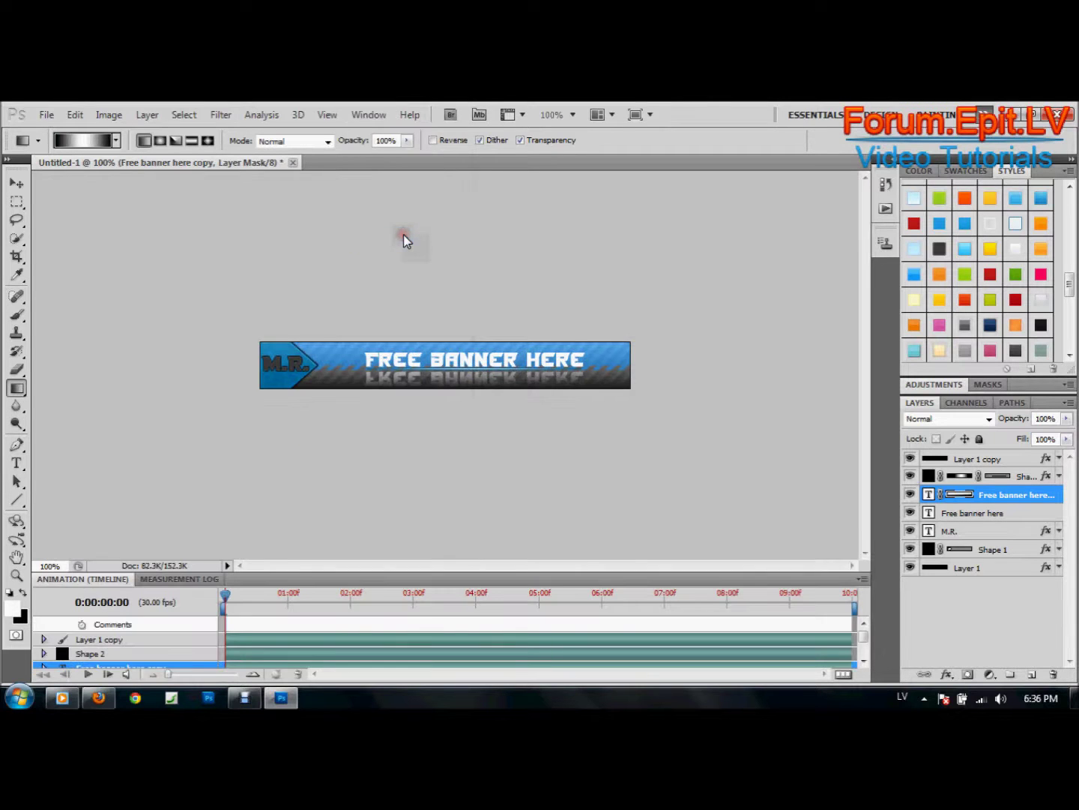
pyautogui.click(843, 674)
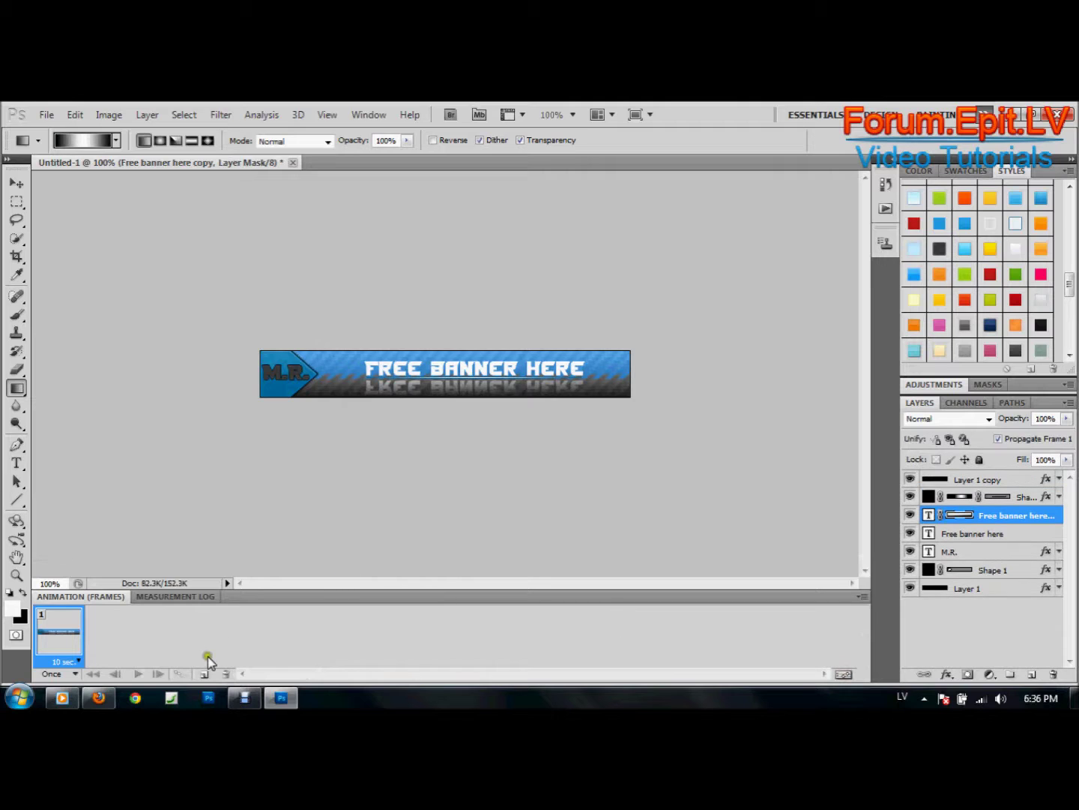
# Hide the reflected text copy in the first frame and duplicate that frame.
pyautogui.click(909, 515)
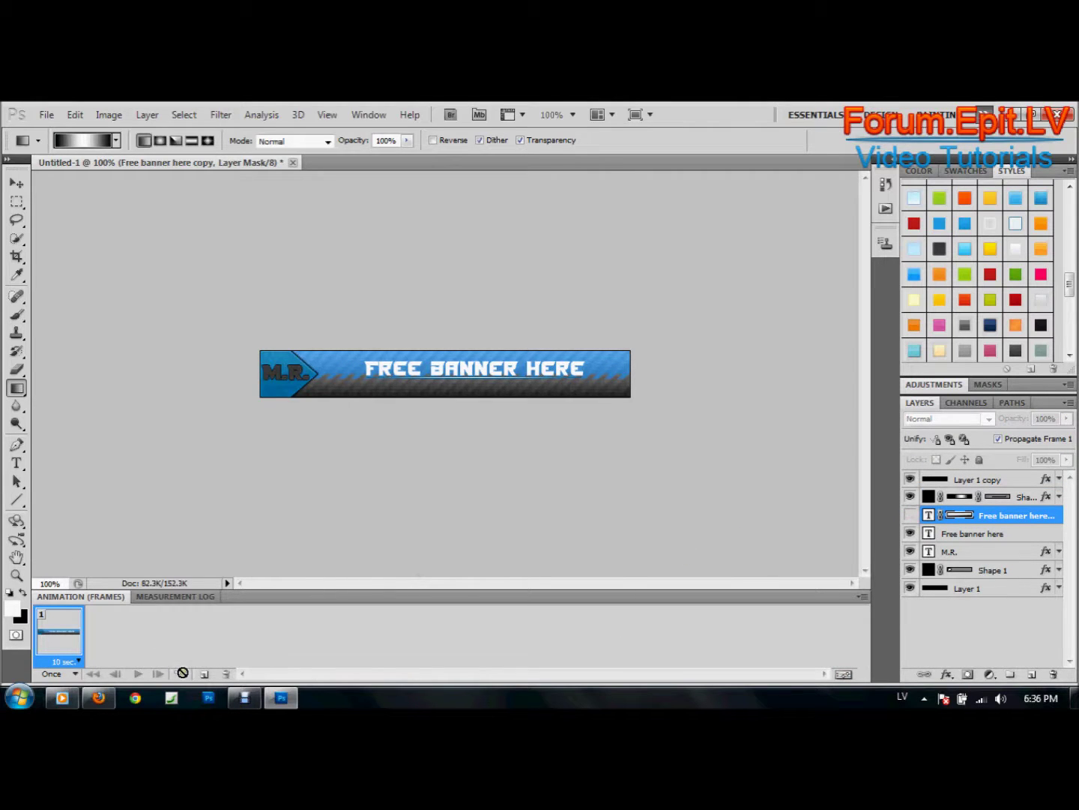
pyautogui.click(208, 674)
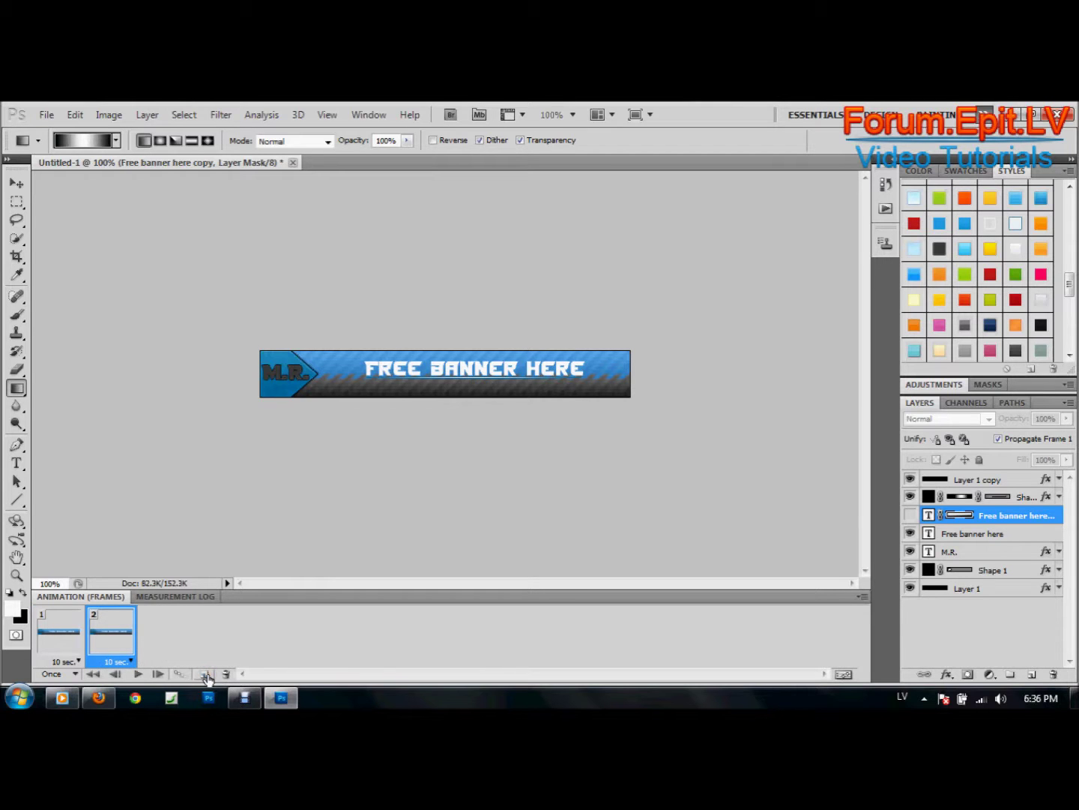
# Set the delay of both animation frames to 0.1 seconds.
pyautogui.click(131, 661)
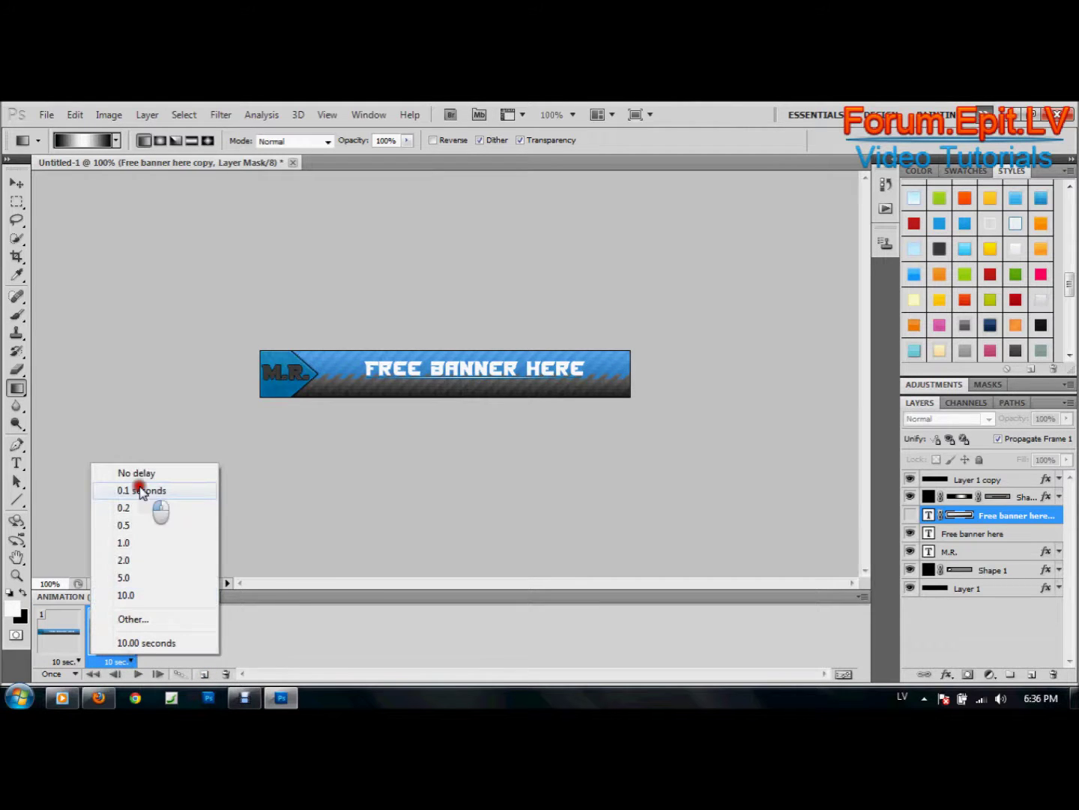
pyautogui.click(141, 490)
pyautogui.click(140, 489)
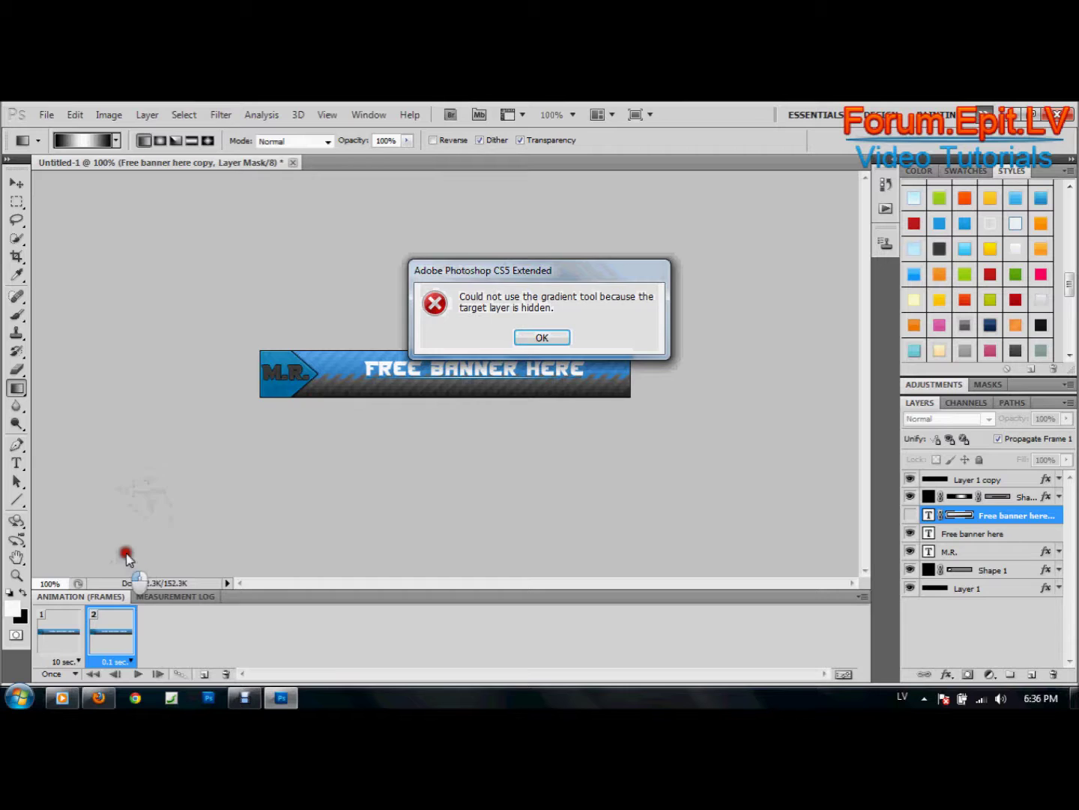
pyautogui.click(538, 341)
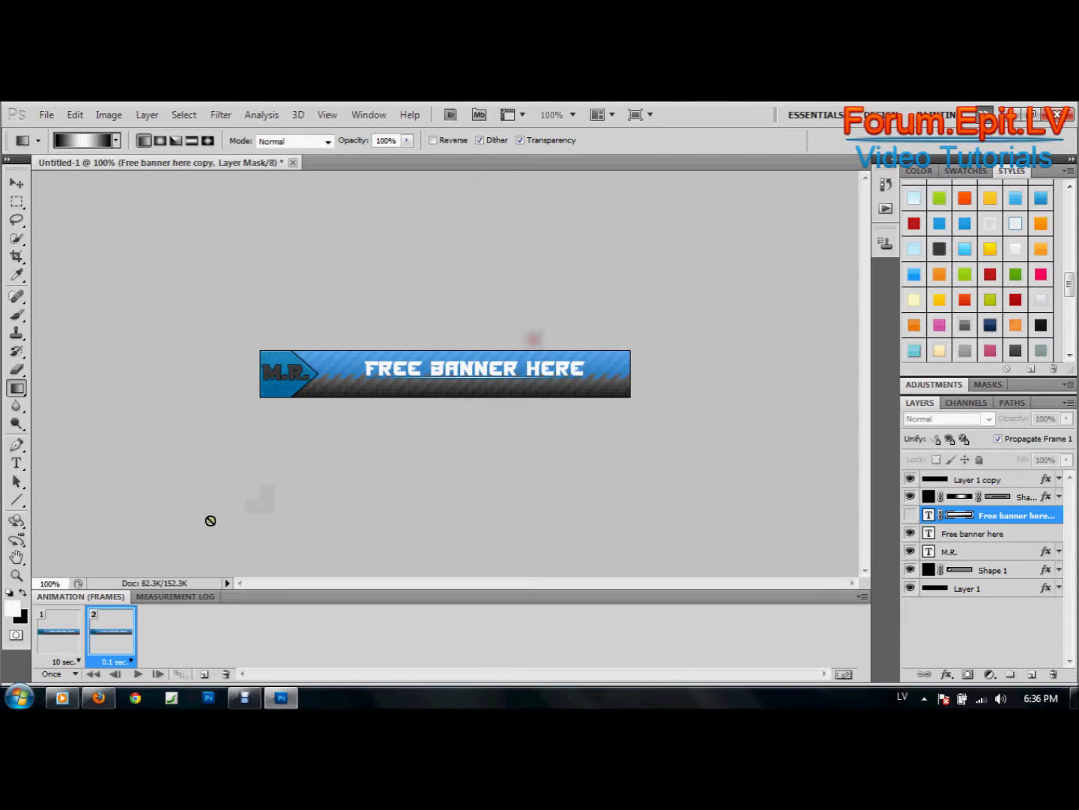
pyautogui.click(80, 661)
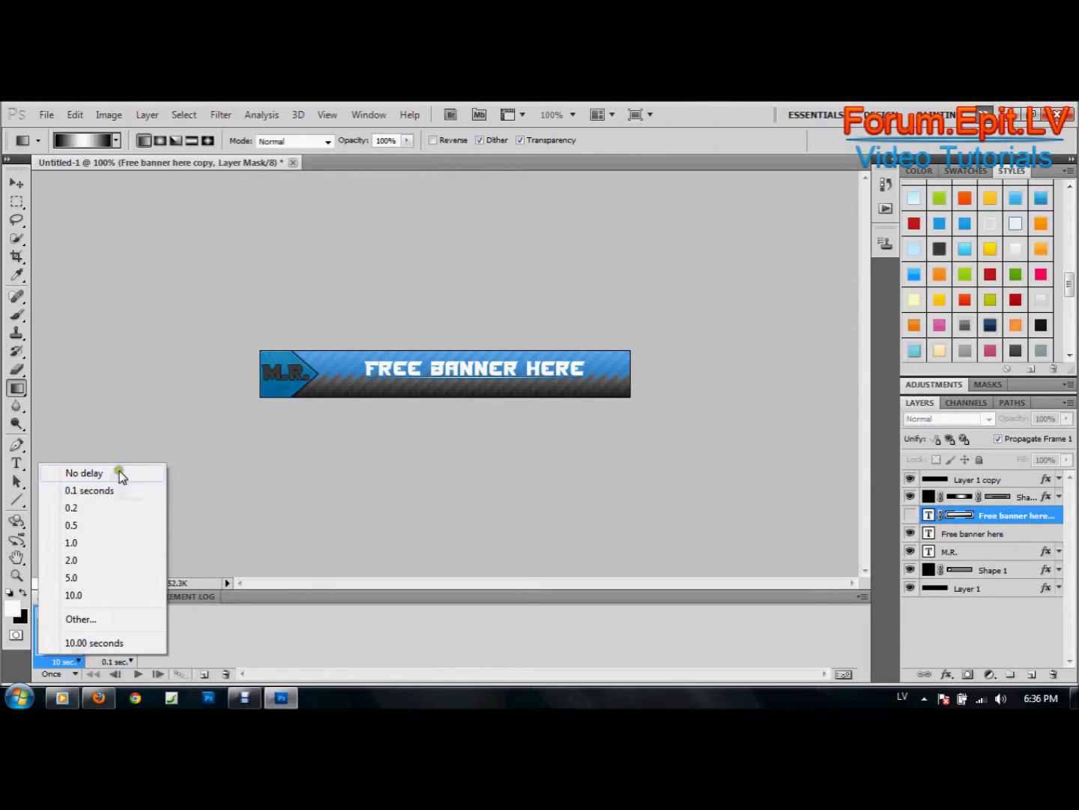
pyautogui.click(120, 490)
# Show the reflected text copy in frame 2 and tween it with the previous frame, adding 10 frames for all layers.
pyautogui.click(116, 616)
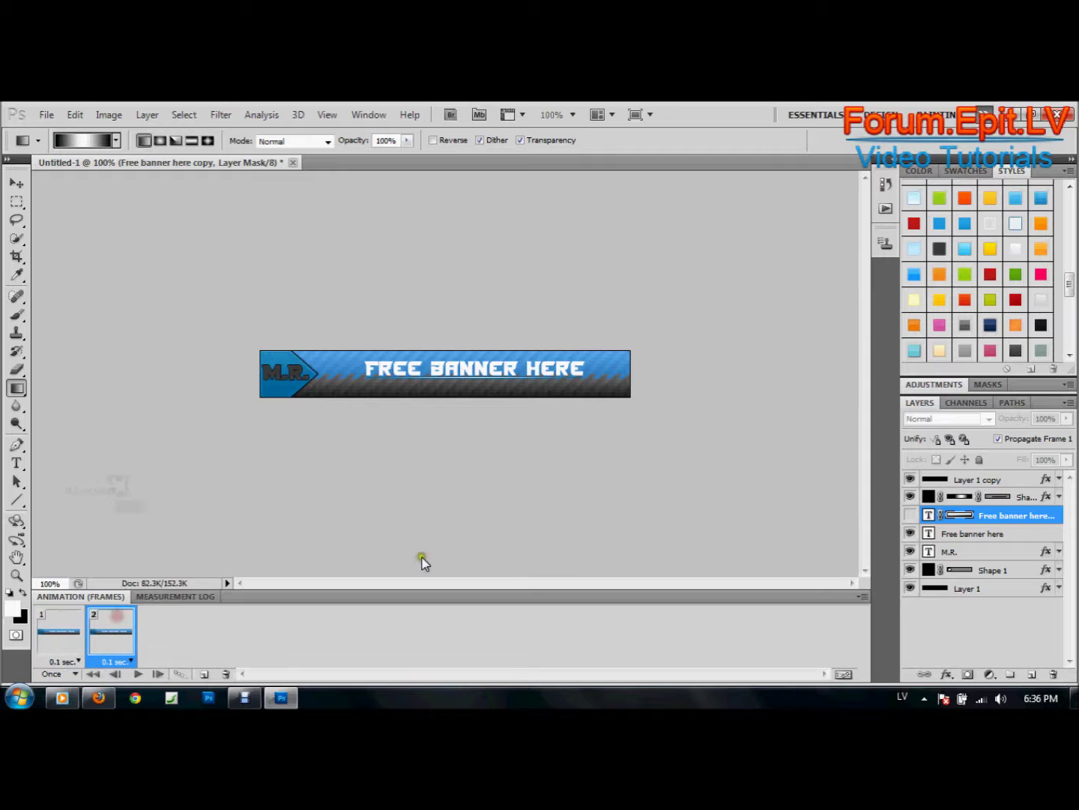
pyautogui.click(910, 515)
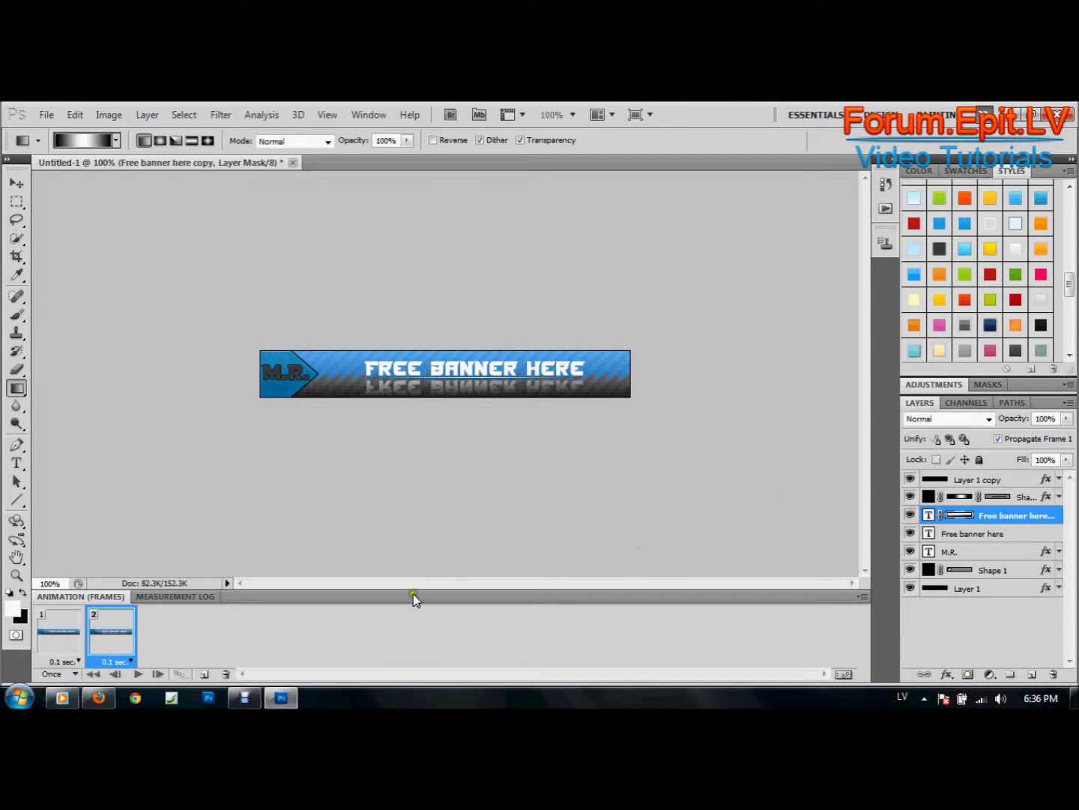
pyautogui.click(180, 674)
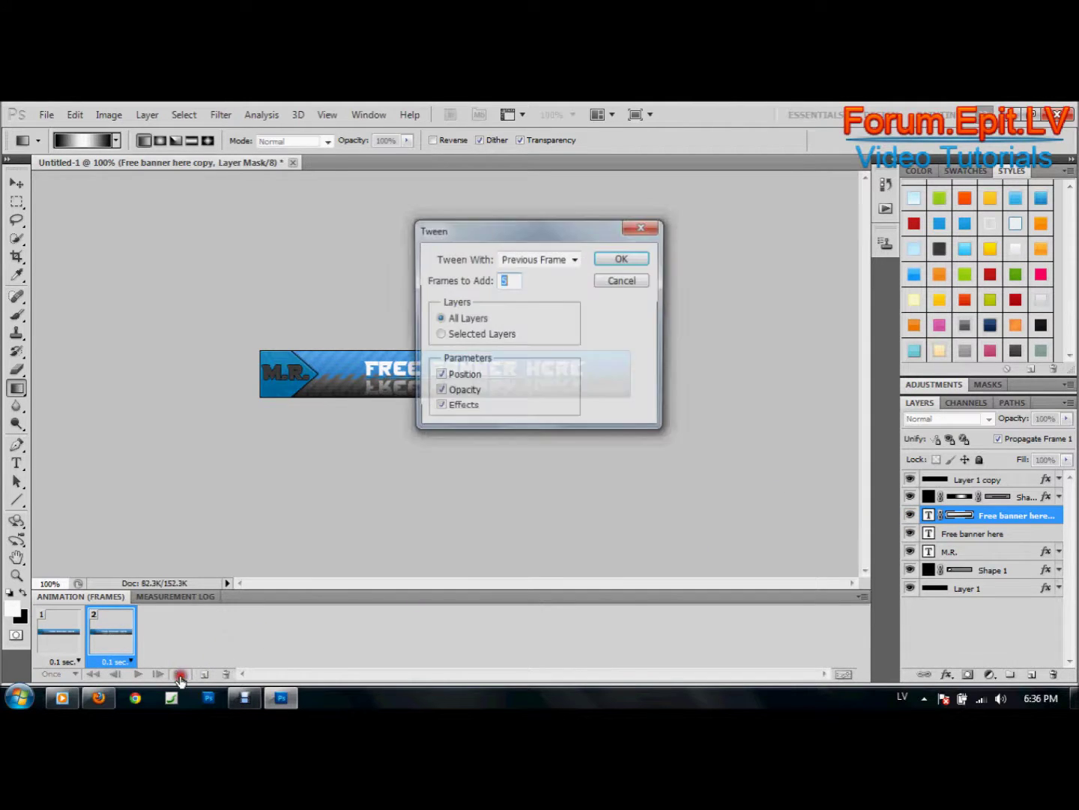
pyautogui.write('10')
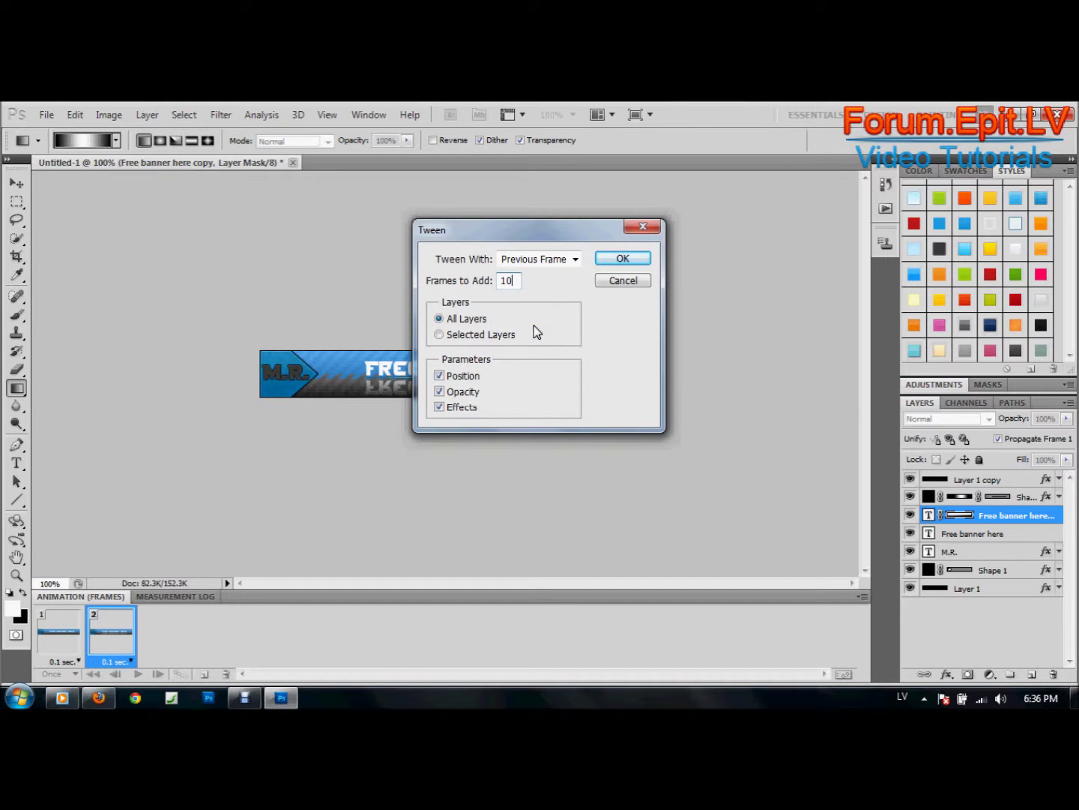
pyautogui.click(606, 259)
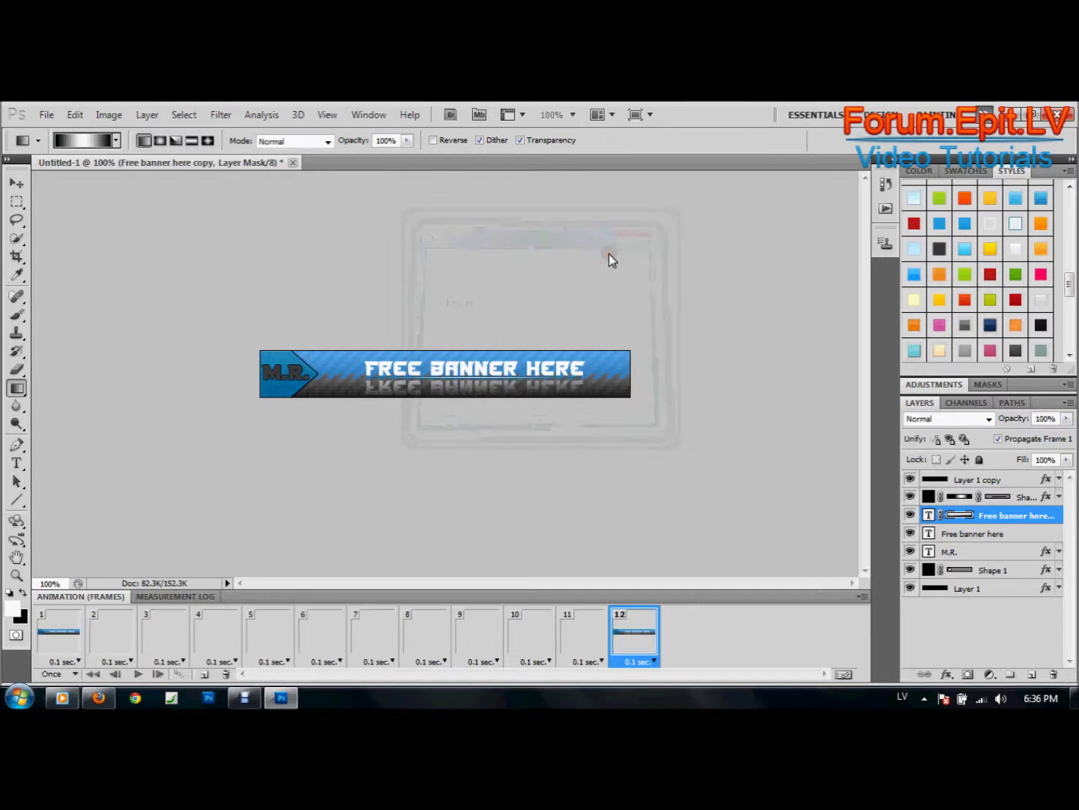
# Duplicate all 12 animation frames and reverse the order of the duplicated frames.
pyautogui.keyDown('shift'); pyautogui.click(581, 622); pyautogui.keyUp('shift')
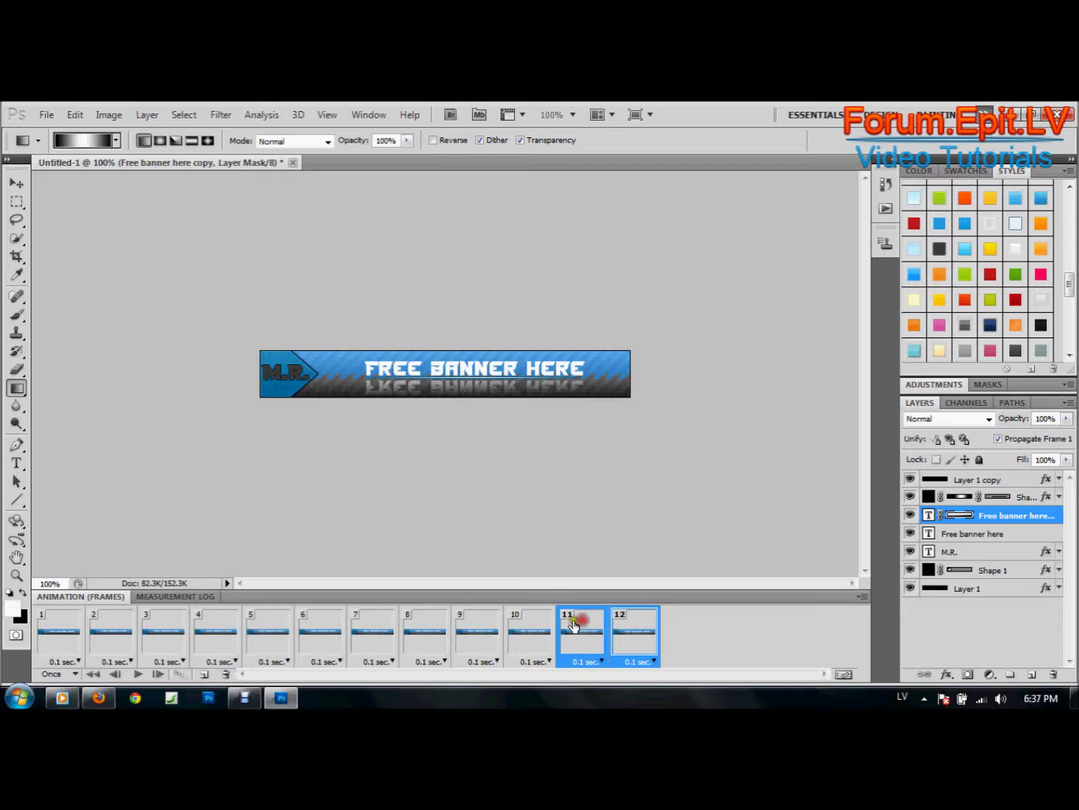
pyautogui.keyDown('shift'); pyautogui.click(528, 623); pyautogui.keyUp('shift')
pyautogui.keyDown('shift'); pyautogui.click(468, 638); pyautogui.keyUp('shift')
pyautogui.keyDown('shift'); pyautogui.click(426, 642); pyautogui.keyUp('shift')
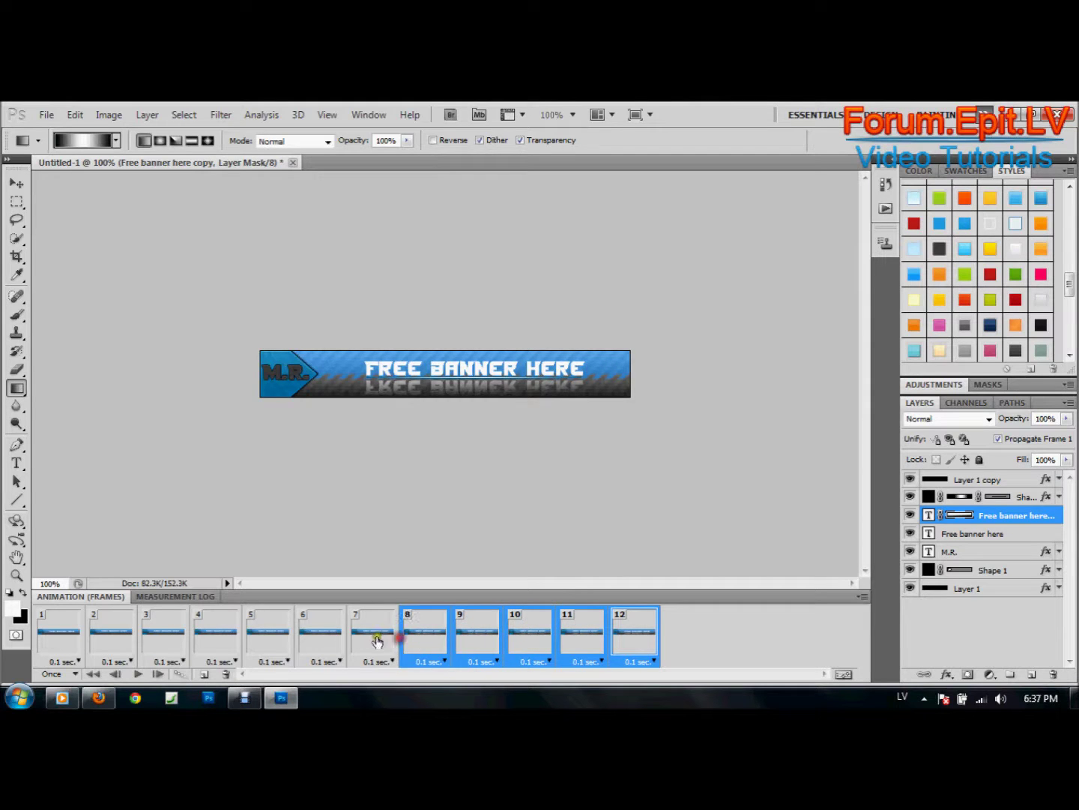
pyautogui.keyDown('shift'); pyautogui.click(377, 639); pyautogui.keyUp('shift')
pyautogui.keyDown('shift'); pyautogui.click(305, 633); pyautogui.keyUp('shift')
pyautogui.keyDown('shift'); pyautogui.click(262, 634); pyautogui.keyUp('shift')
pyautogui.keyDown('shift'); pyautogui.click(212, 631); pyautogui.keyUp('shift')
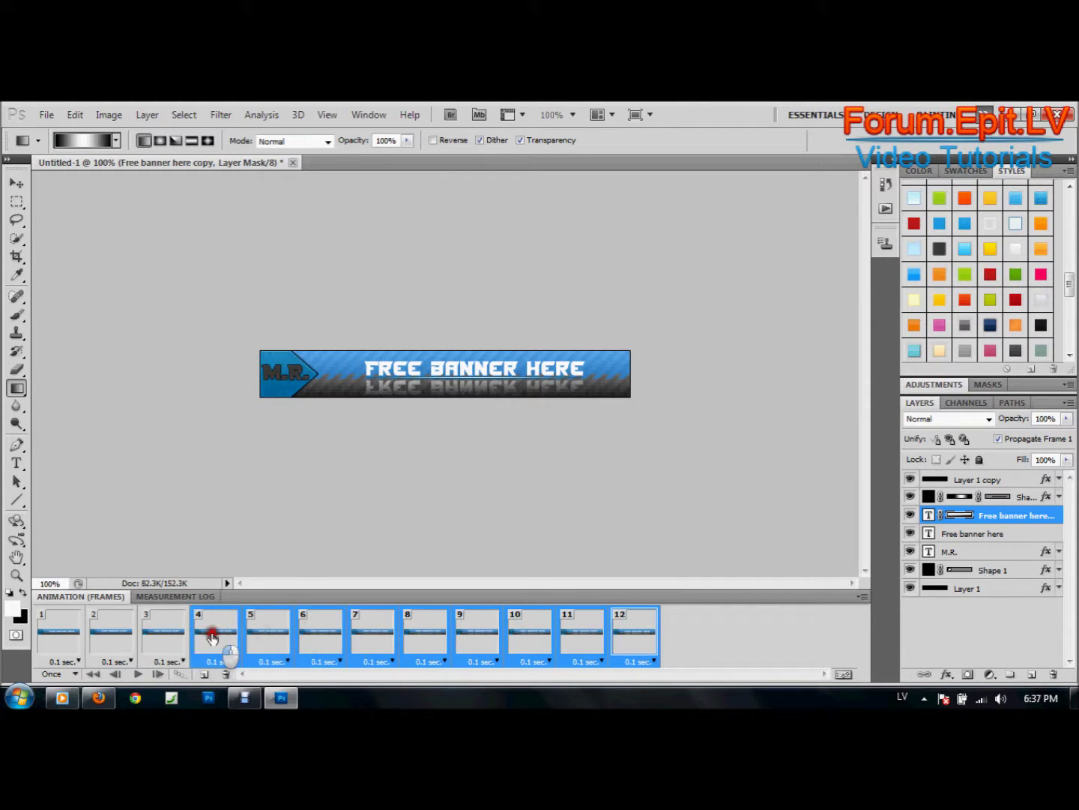
pyautogui.keyDown('shift'); pyautogui.click(152, 623); pyautogui.keyUp('shift')
pyautogui.keyDown('ctrl'); pyautogui.click(151, 626); pyautogui.keyUp('ctrl')
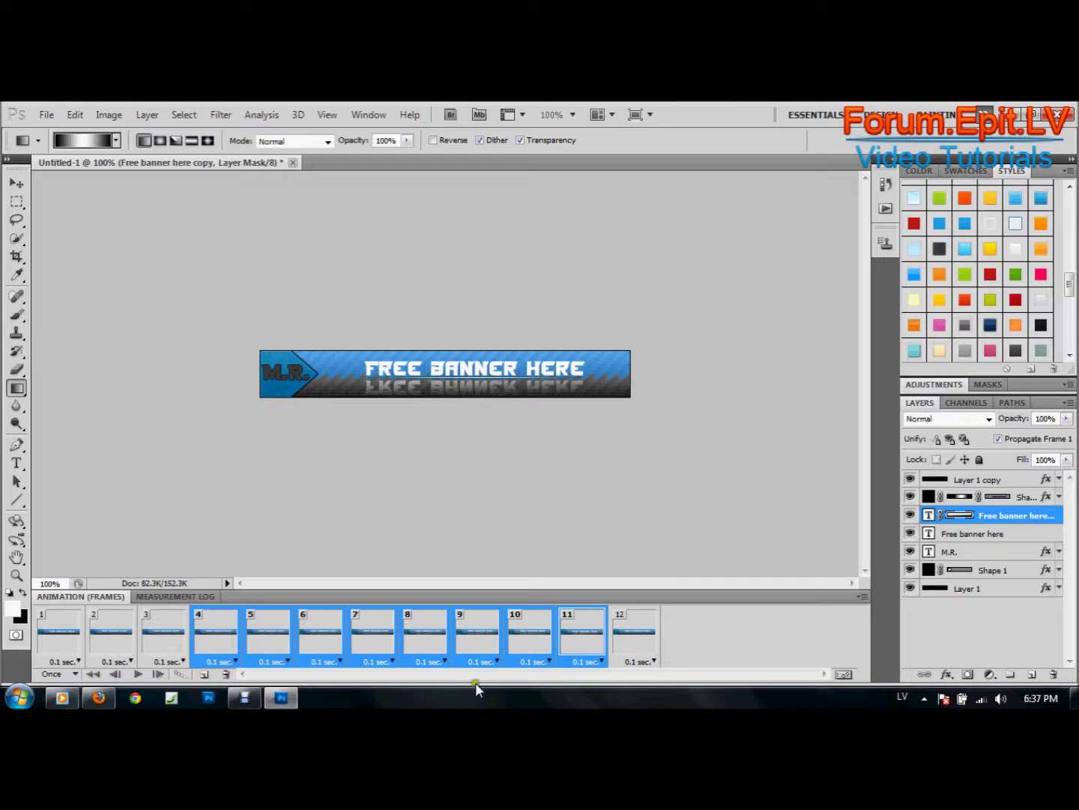
pyautogui.keyDown('ctrl'); pyautogui.click(632, 633); pyautogui.keyUp('ctrl')
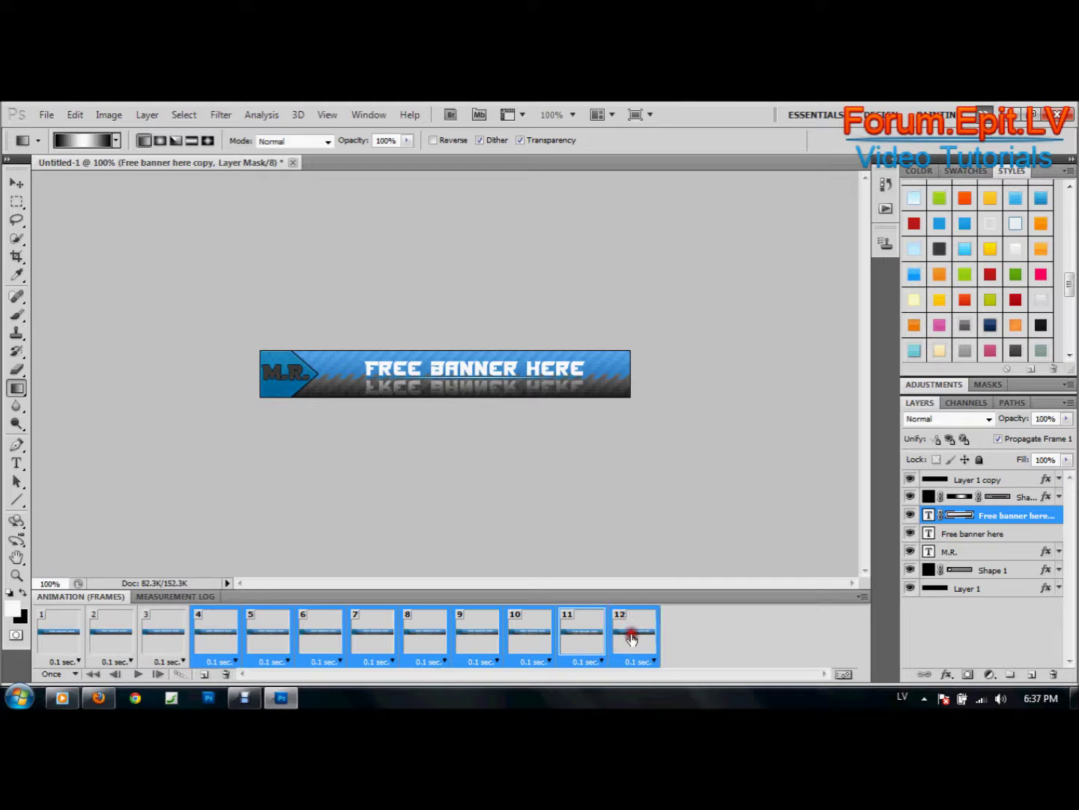
pyautogui.keyDown('shift'); pyautogui.click(159, 626); pyautogui.keyUp('shift')
pyautogui.keyDown('shift'); pyautogui.click(105, 622); pyautogui.keyUp('shift')
pyautogui.keyDown('shift'); pyautogui.click(61, 622); pyautogui.keyUp('shift')
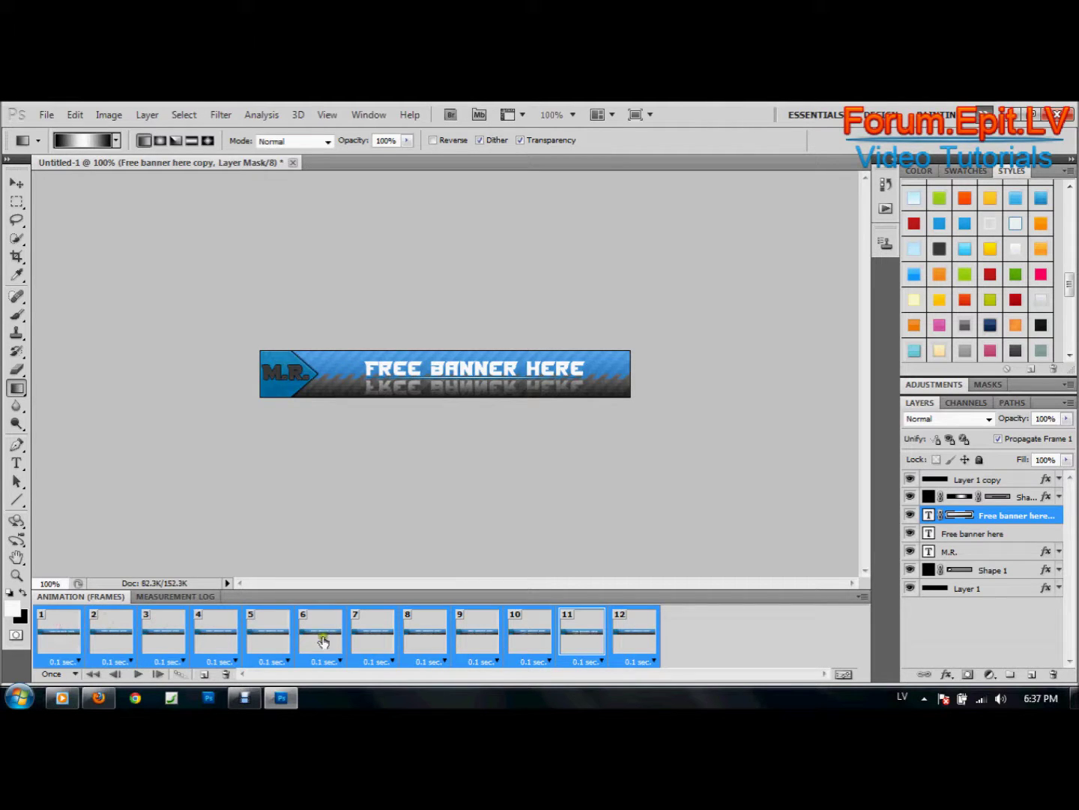
pyautogui.click(204, 673)
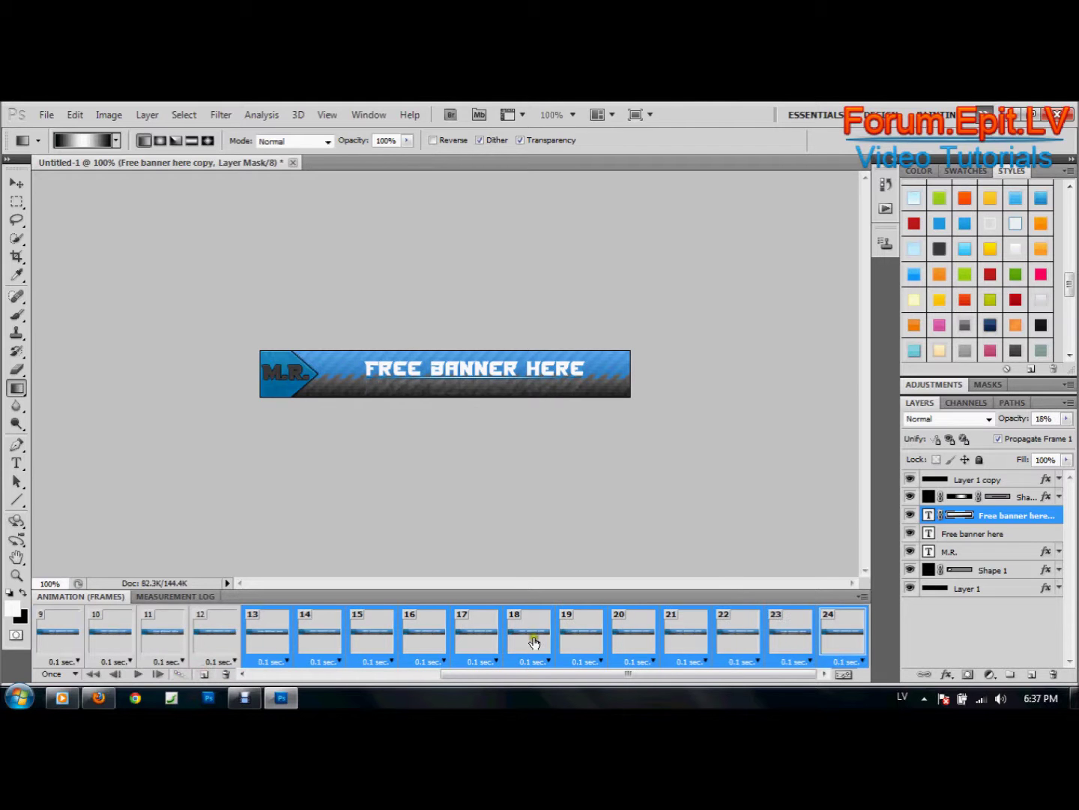
pyautogui.click(862, 596)
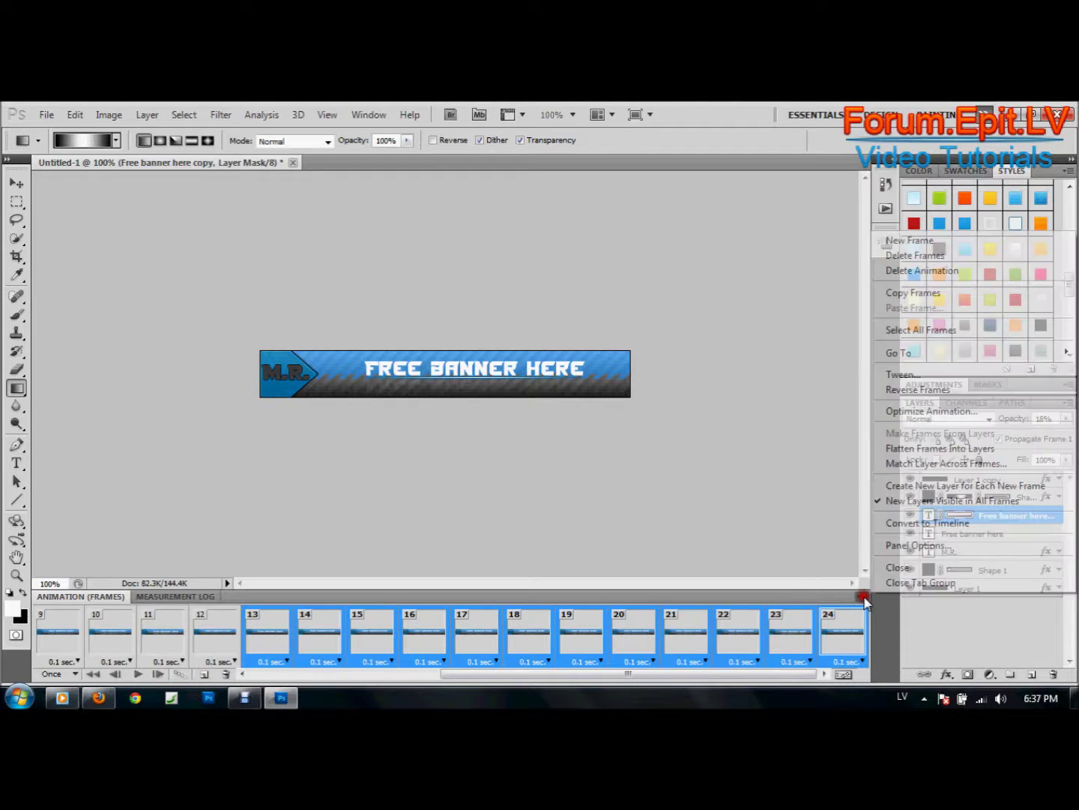
pyautogui.click(914, 389)
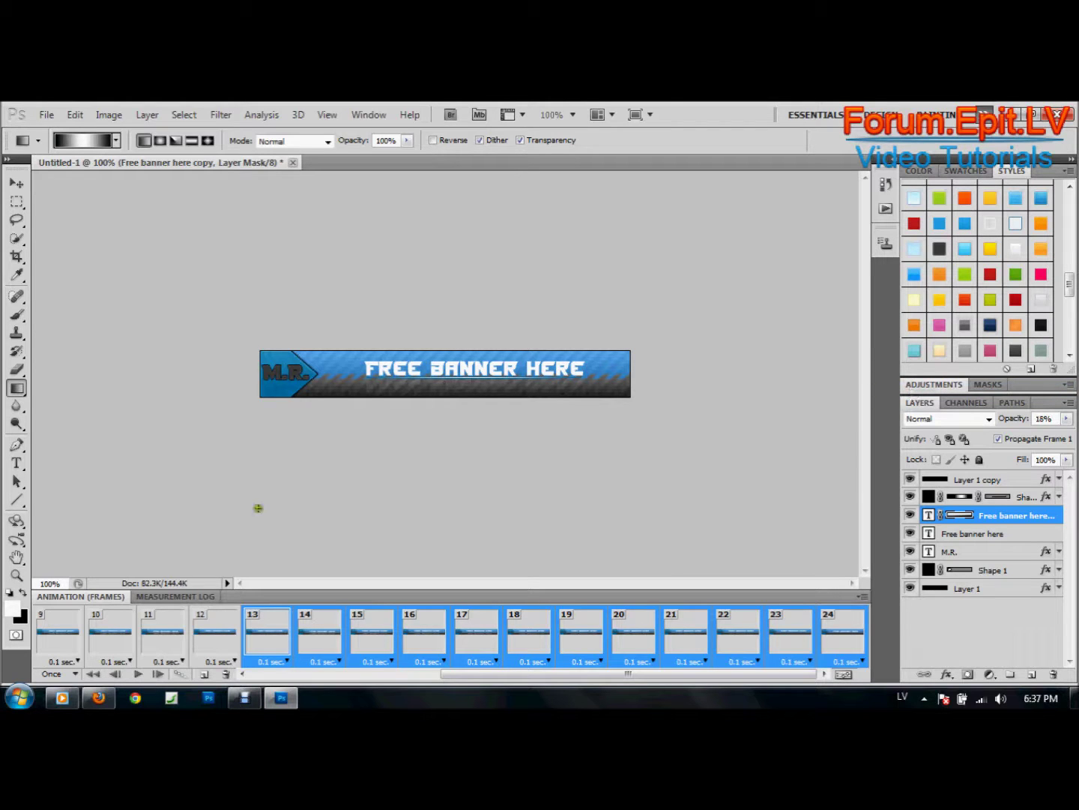
# Open the Save for Web & Devices export, set the animation's looping to Forever and play its preview.
pyautogui.click(40, 120)
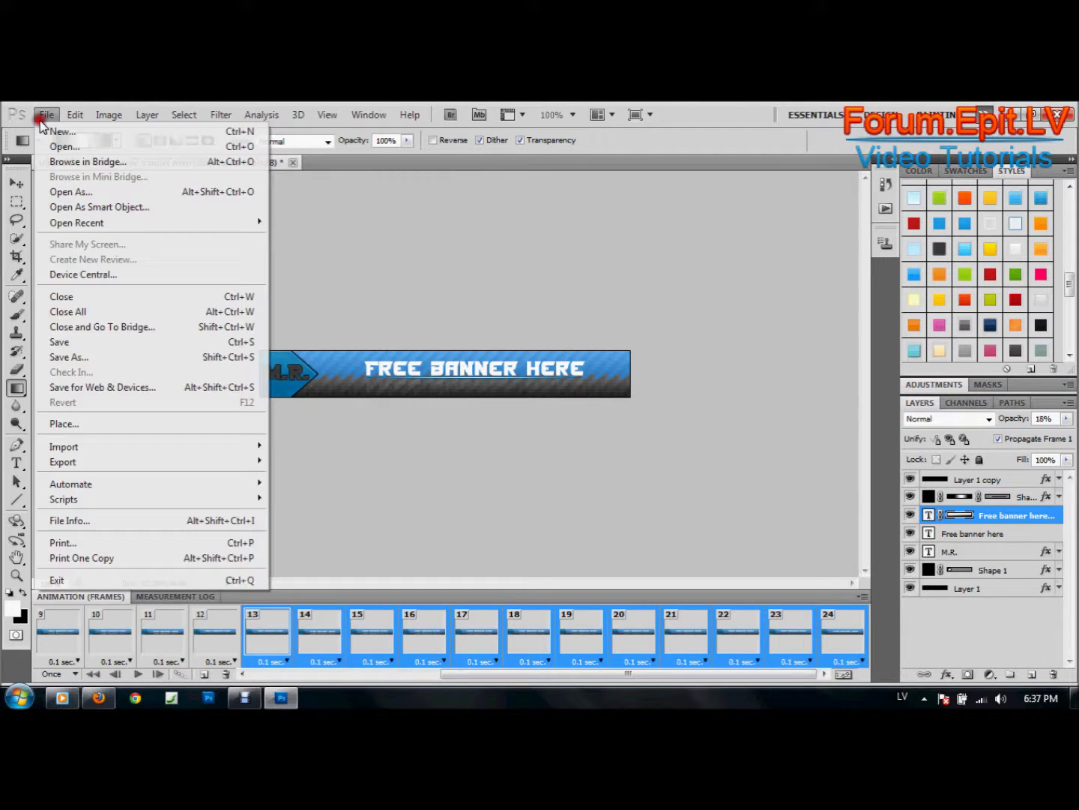
pyautogui.click(88, 387)
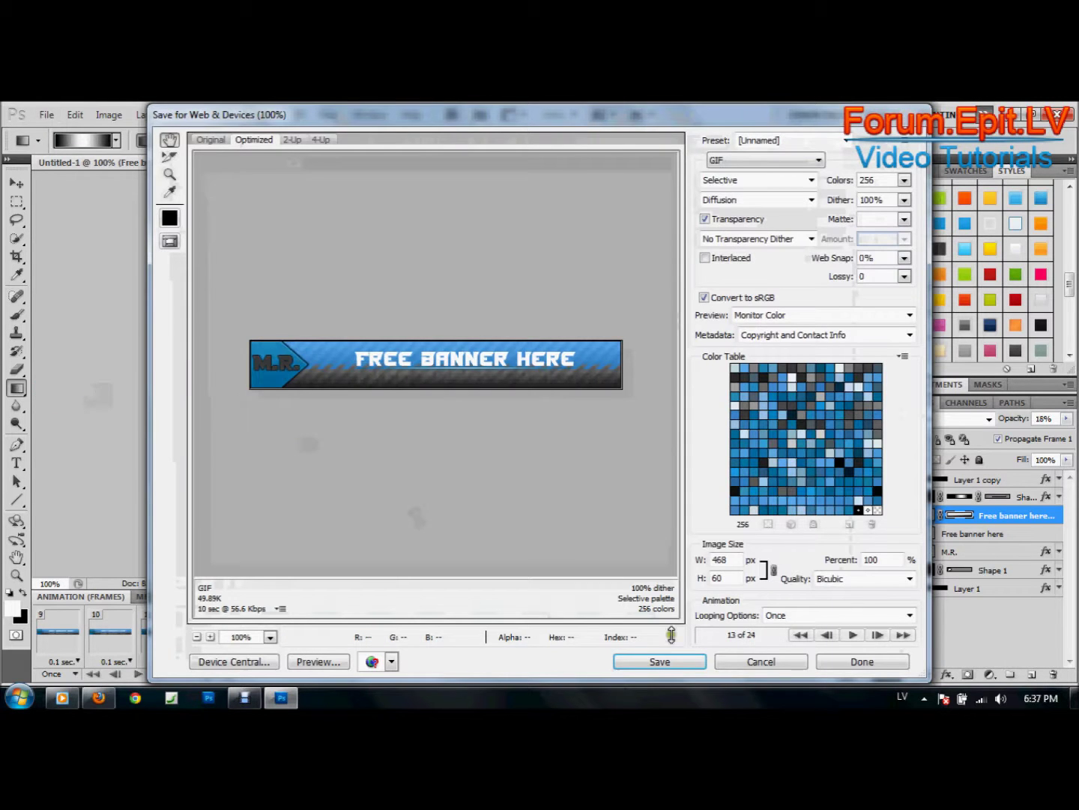
pyautogui.click(809, 611)
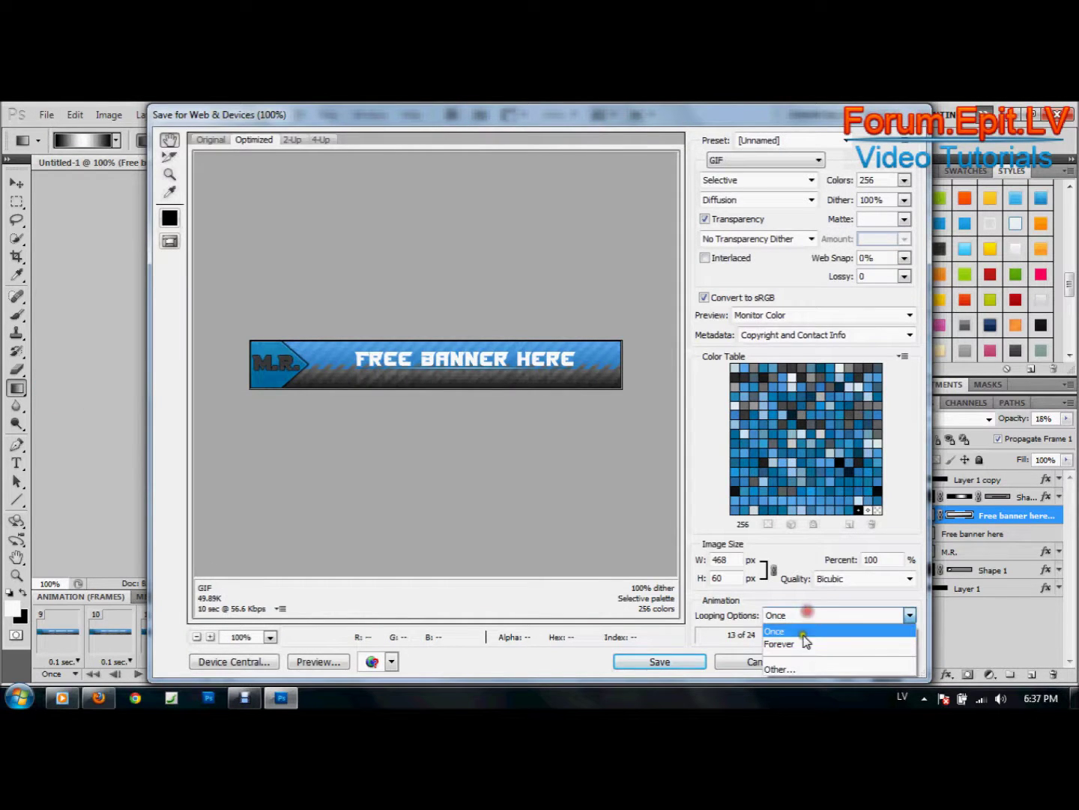
pyautogui.click(804, 641)
pyautogui.click(854, 635)
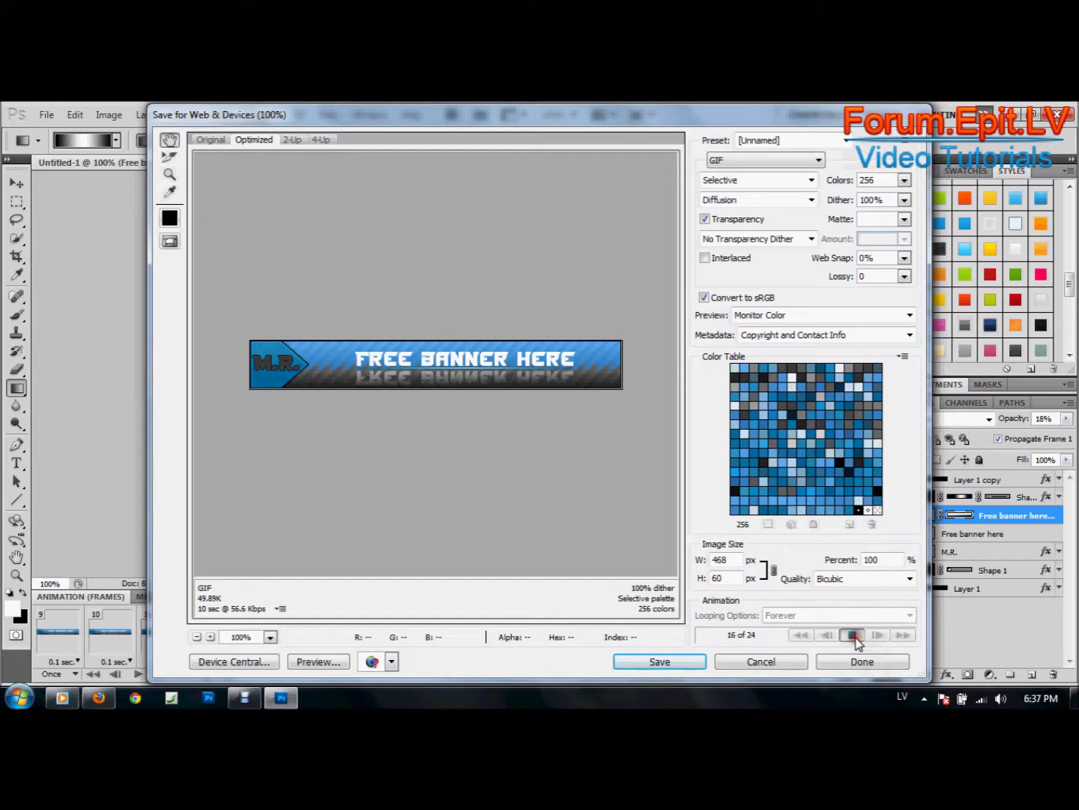